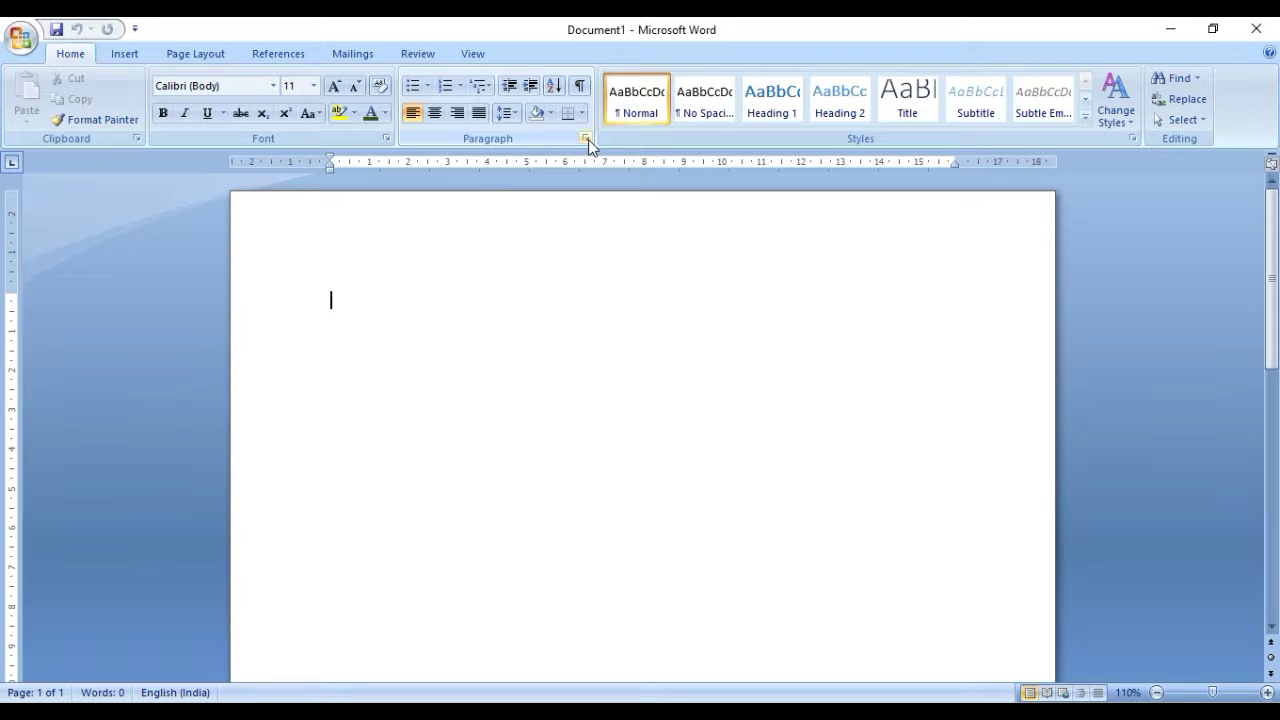
Step: Generate four paragraphs of sample text with seven sentences each using =rand(4,7)
{"action": "left_click", "coordinate": [586, 139]}
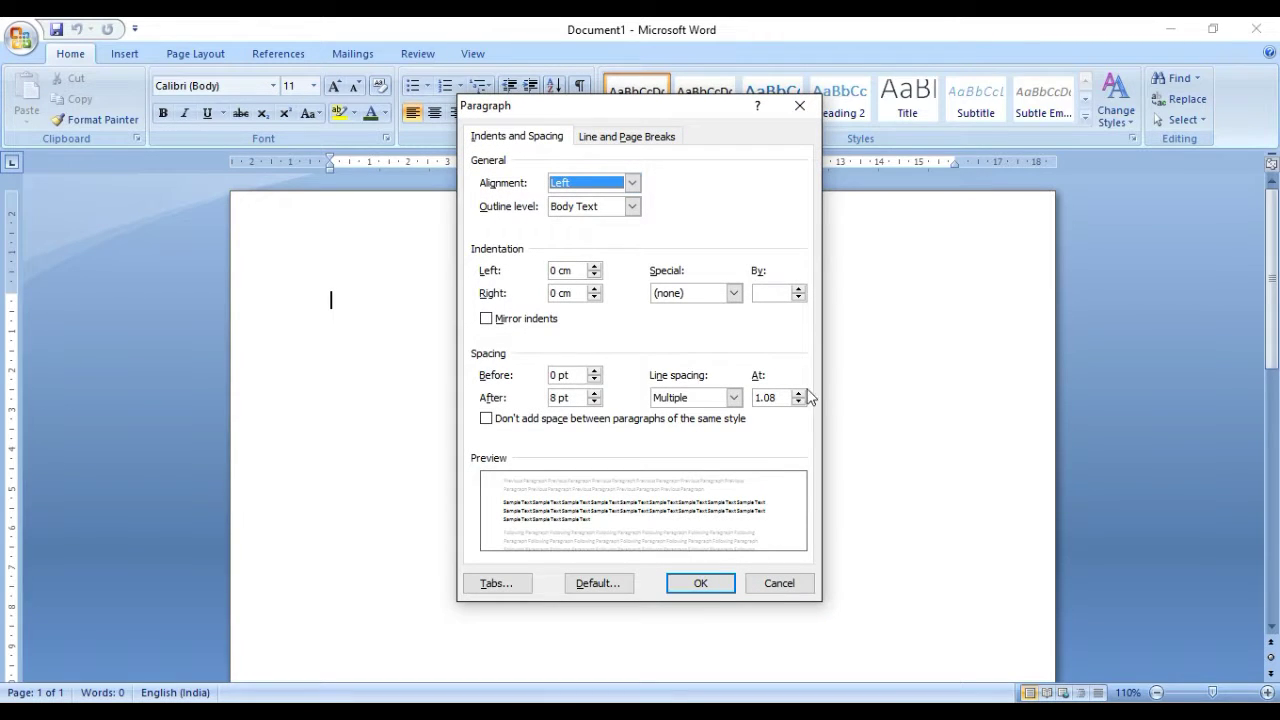
{"action": "left_click", "coordinate": [778, 586]}
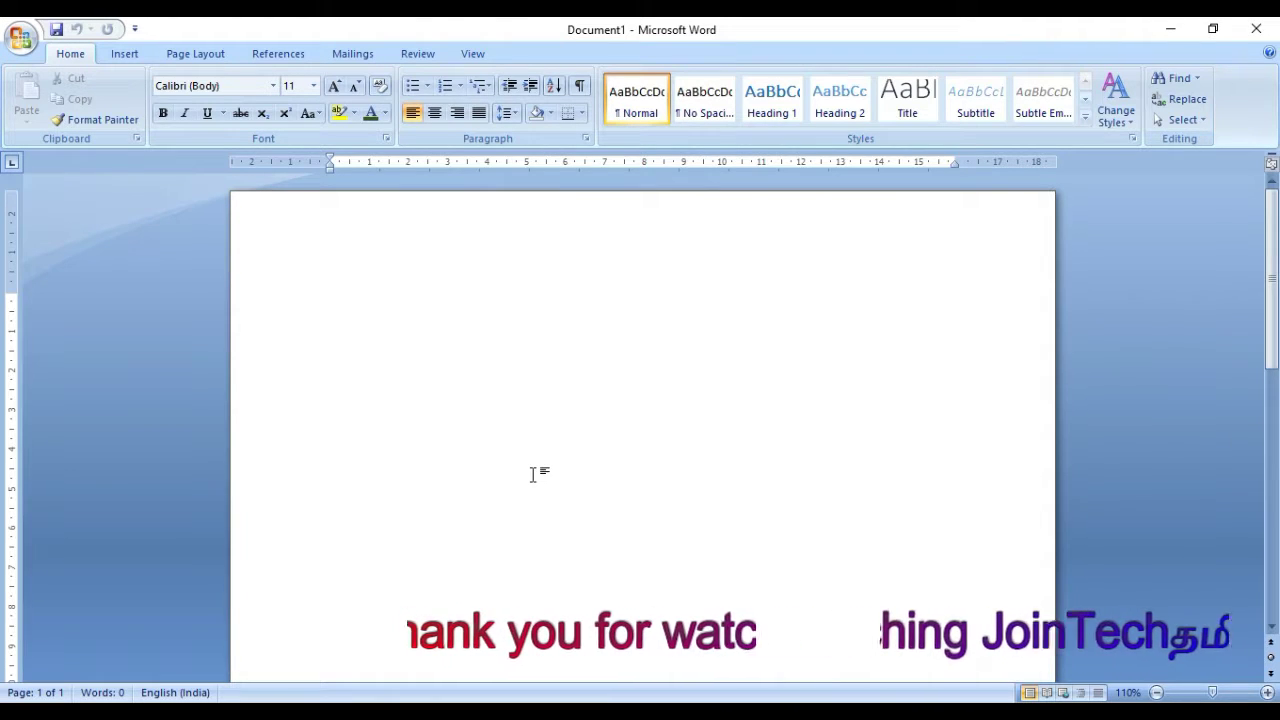
{"action": "type", "text": "="}
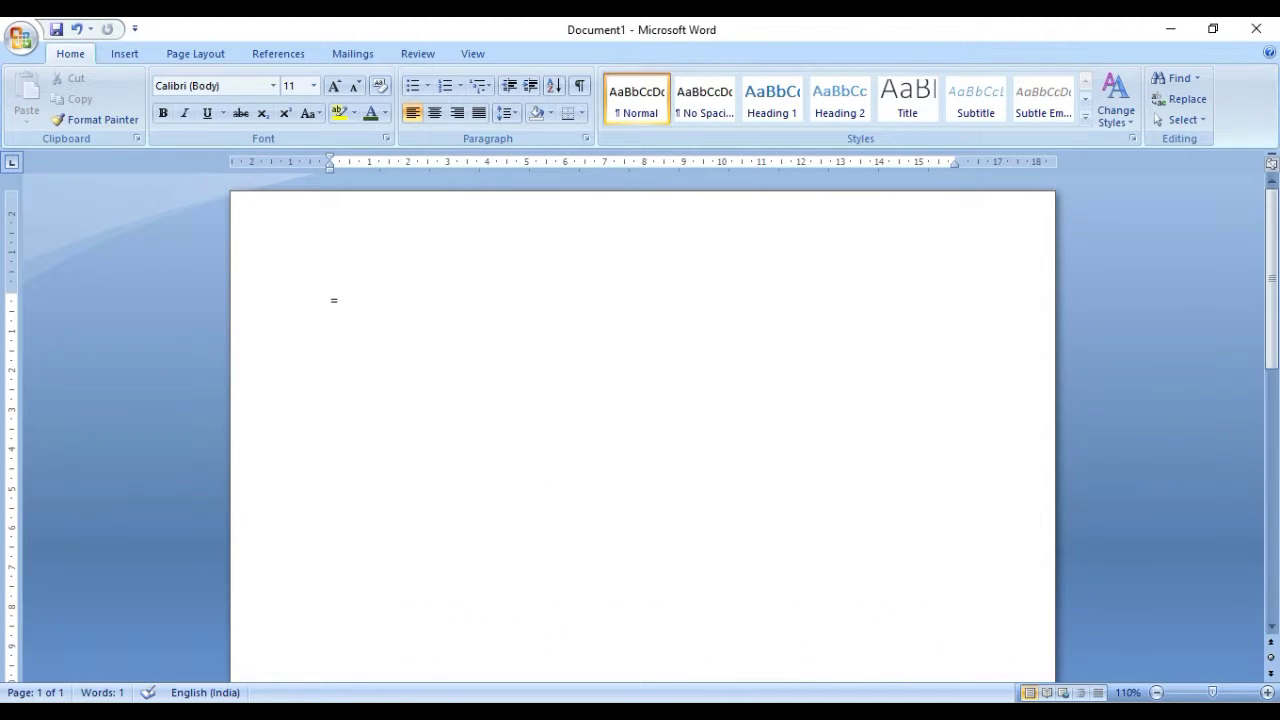
{"action": "type", "text": "rand("}
{"action": "type", "text": "4,7)"}
{"action": "key", "text": "Return"}
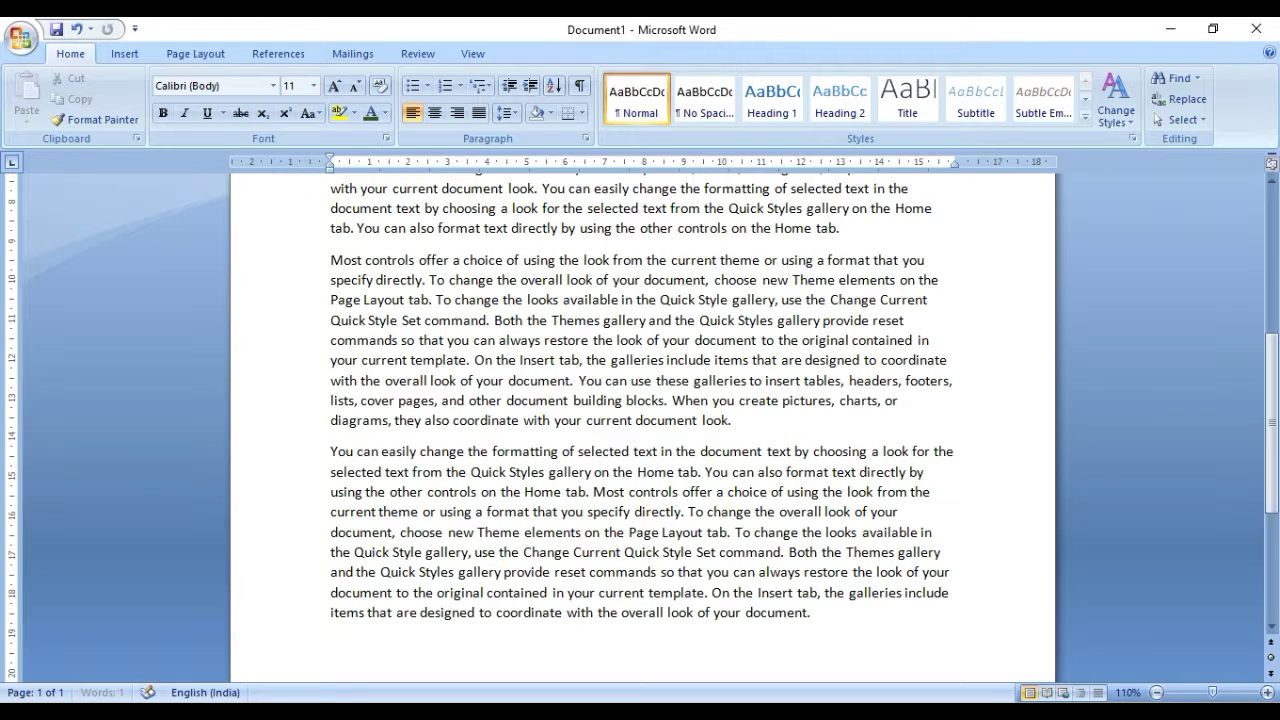
Step: Select the fourth sample paragraph and delete it, leaving three paragraphs of 423 words
{"action": "scroll", "coordinate": [785, 380], "scroll_direction": "down", "scroll_amount": 2, "text": "ctrl"}
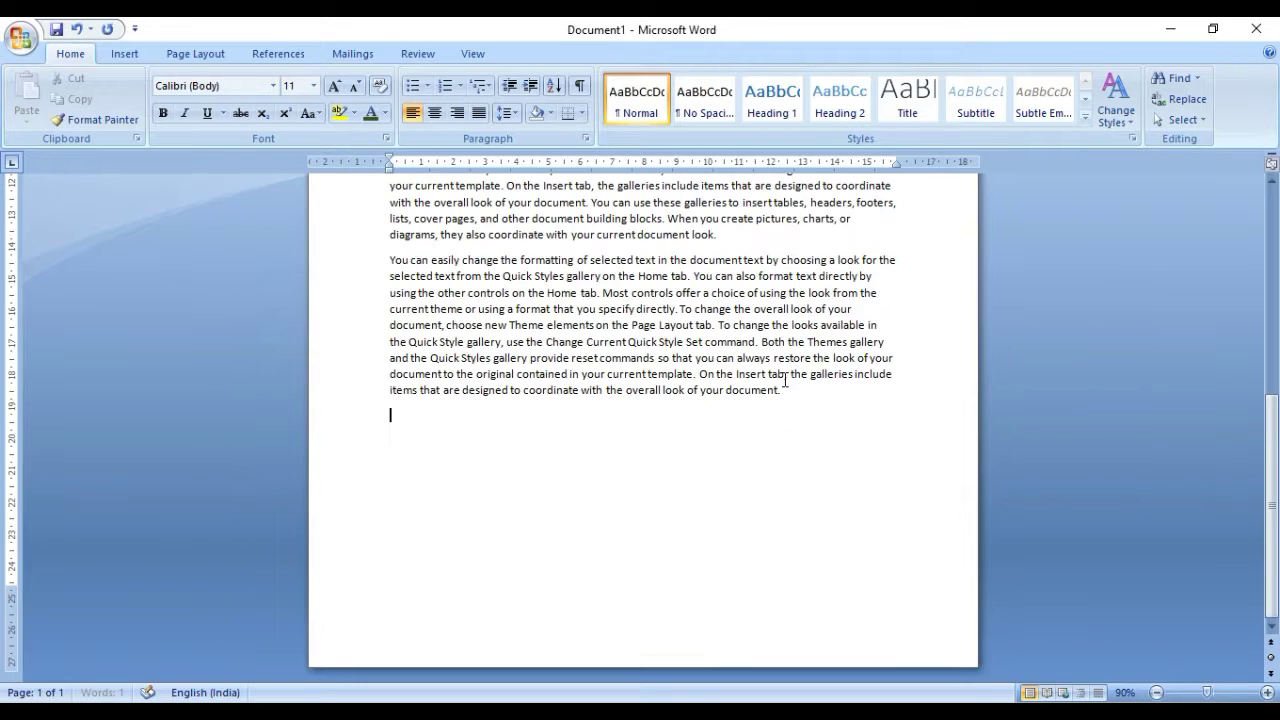
{"action": "left_click", "coordinate": [1273, 268]}
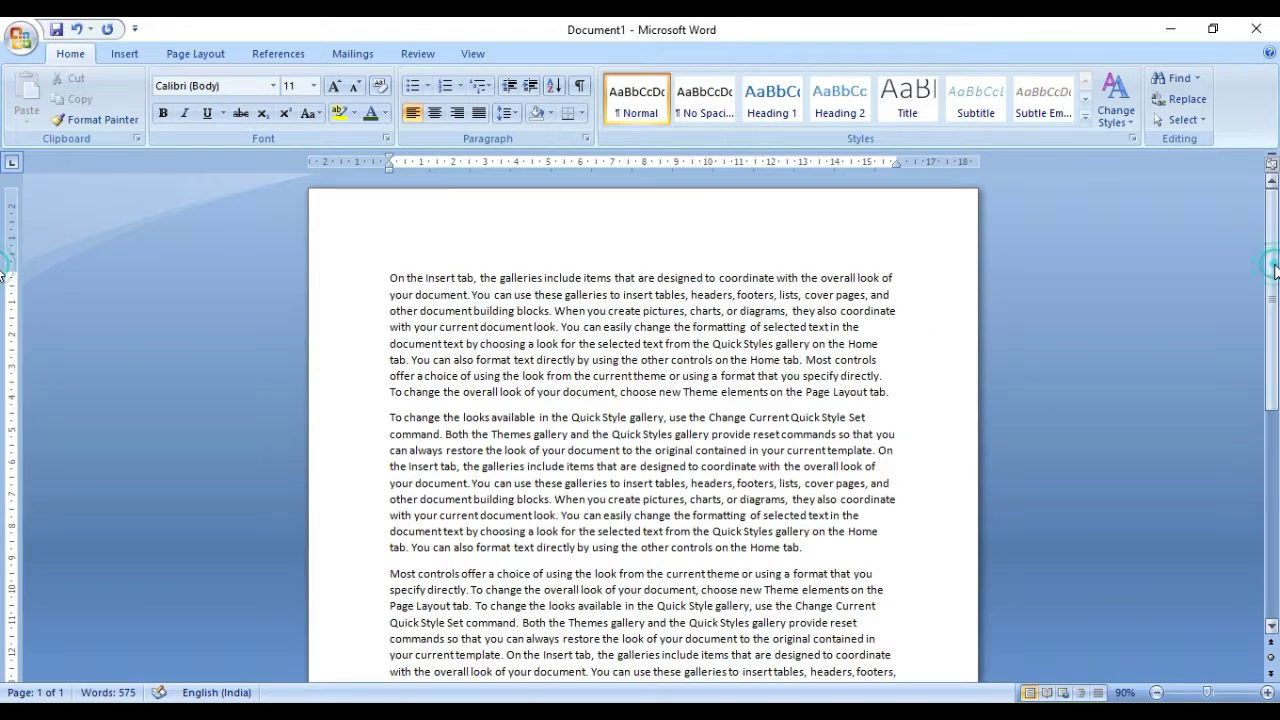
{"action": "left_click", "coordinate": [1272, 630]}
{"action": "left_click", "coordinate": [1272, 630]}
{"action": "left_click", "coordinate": [1272, 630]}
{"action": "left_click", "coordinate": [1272, 630]}
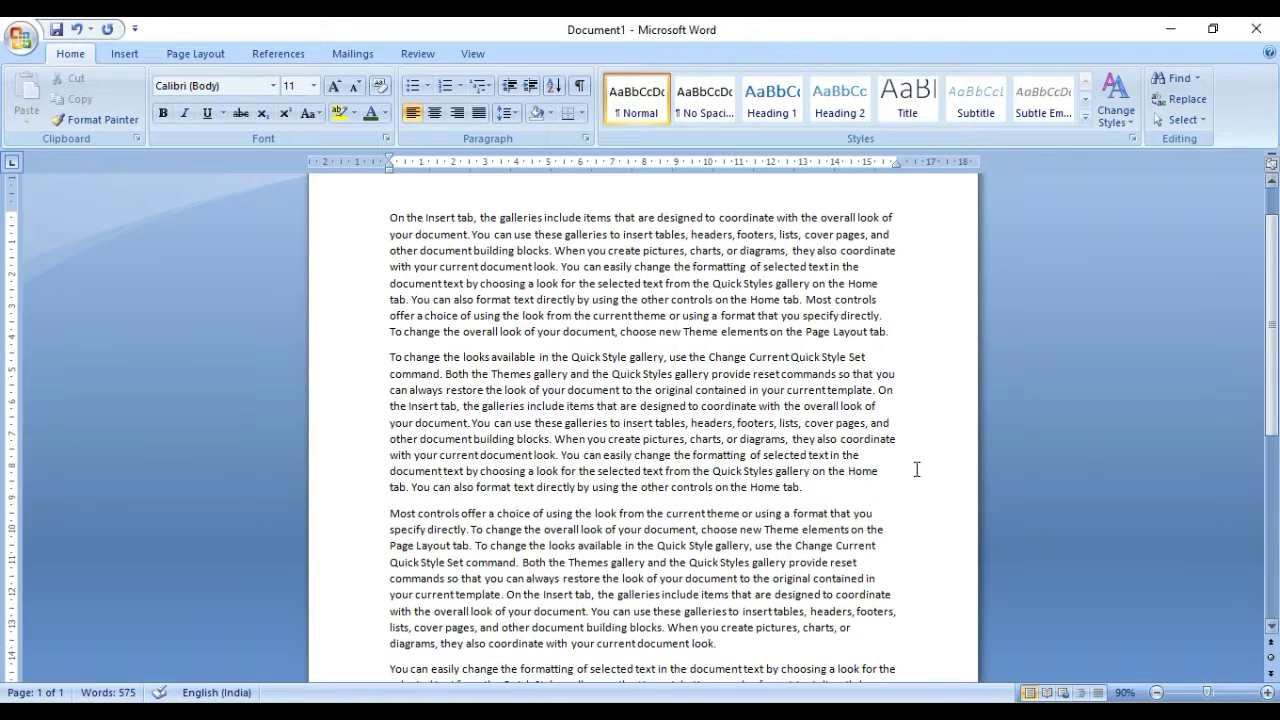
{"action": "left_click", "coordinate": [428, 216]}
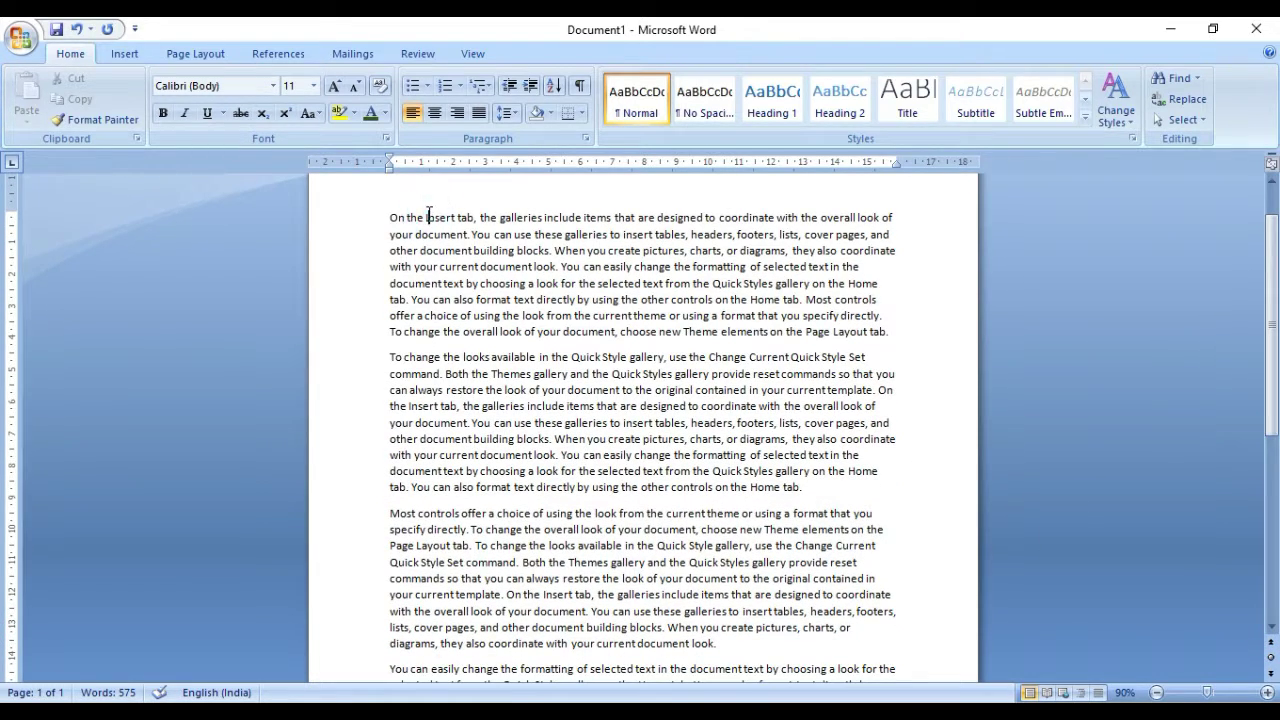
{"action": "left_click", "coordinate": [580, 520]}
{"action": "key", "text": "Down"}
{"action": "key", "text": "Down"}
{"action": "key", "text": "Down"}
{"action": "key", "text": "Down"}
{"action": "key", "text": "Down"}
{"action": "key", "text": "Down"}
{"action": "key", "text": "Down"}
{"action": "key", "text": "Down"}
{"action": "key", "text": "Up"}
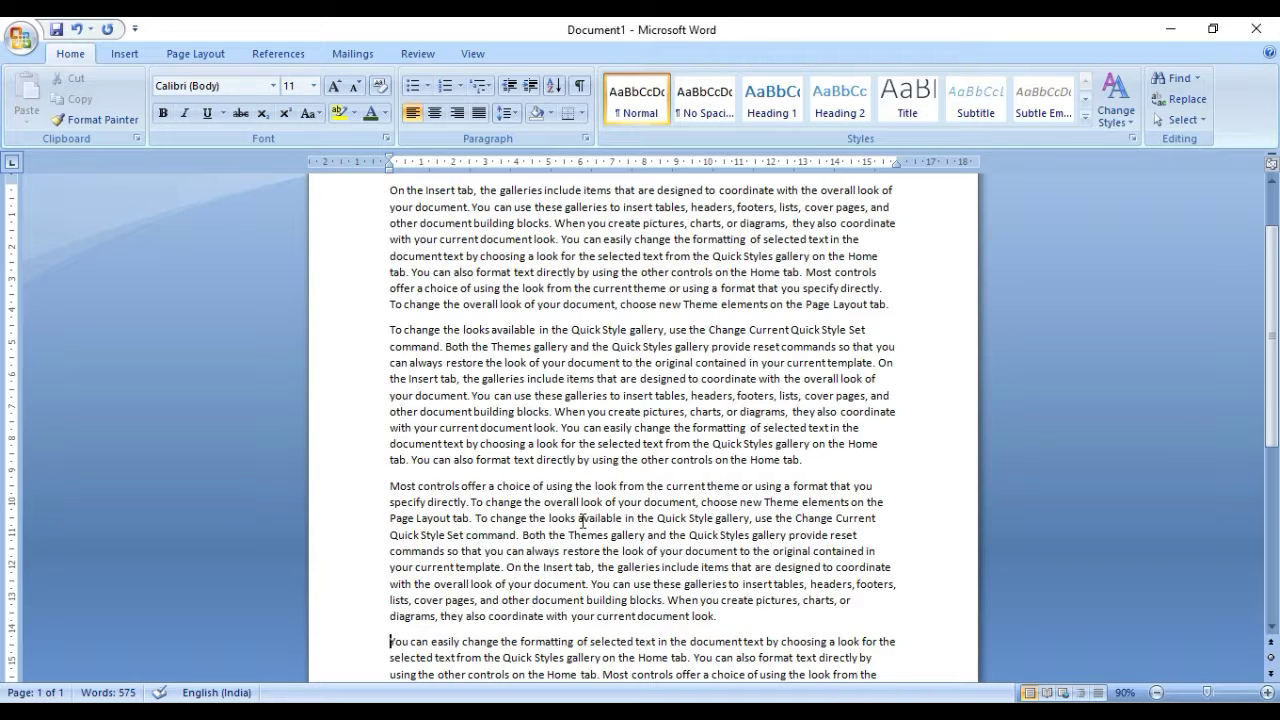
{"action": "key", "text": "shift+Down"}
{"action": "key", "text": "shift+Down"}
{"action": "key", "text": "shift+Down"}
{"action": "key", "text": "shift+Down"}
{"action": "key", "text": "shift+Down"}
{"action": "key", "text": "shift+Down"}
{"action": "key", "text": "shift+Down"}
{"action": "key", "text": "shift+Down"}
{"action": "key", "text": "shift+Down"}
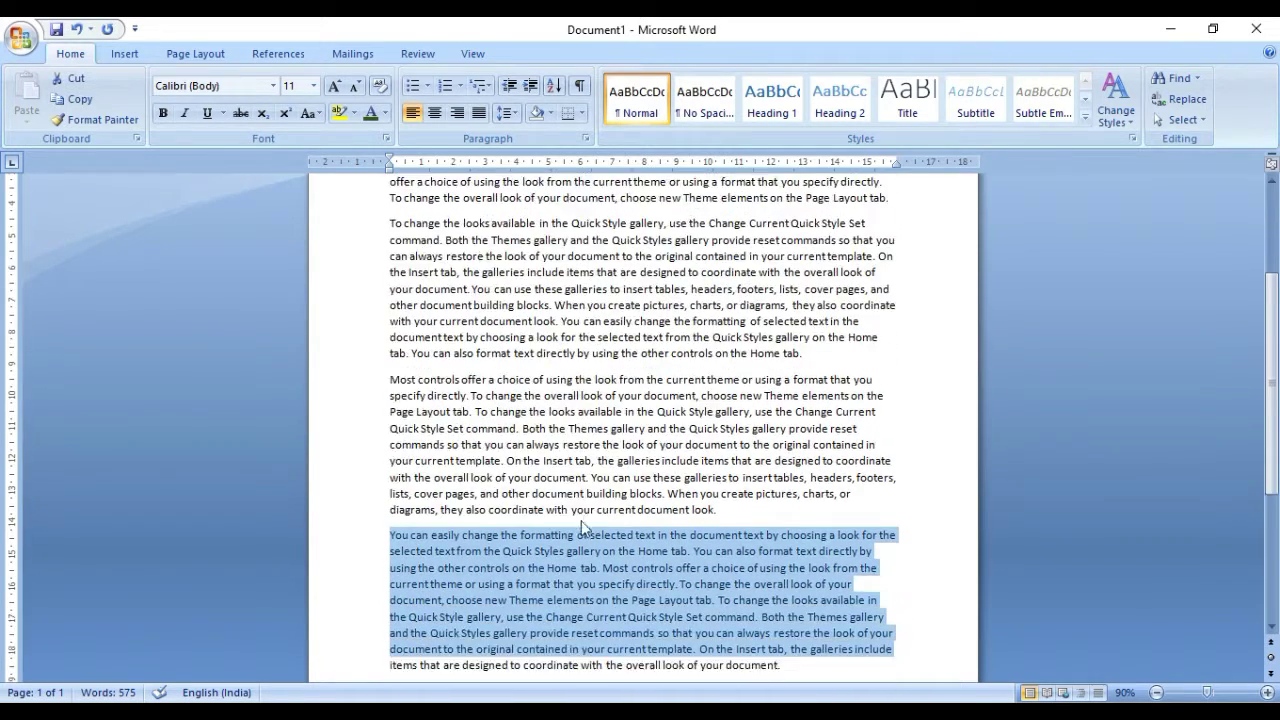
{"action": "key", "text": "Delete"}
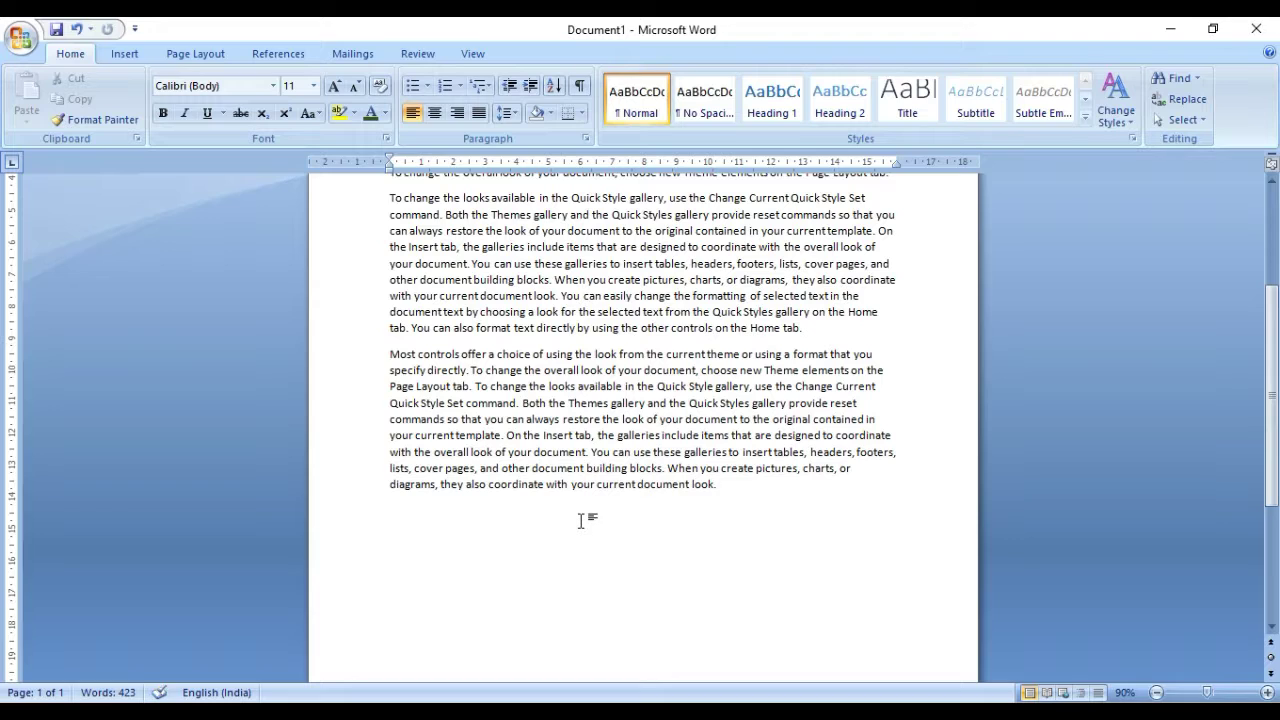
Step: Zoom to 110%, return to the top, and place the caret before the first line
{"action": "scroll", "coordinate": [886, 397], "scroll_direction": "up", "scroll_amount": 2, "text": "ctrl"}
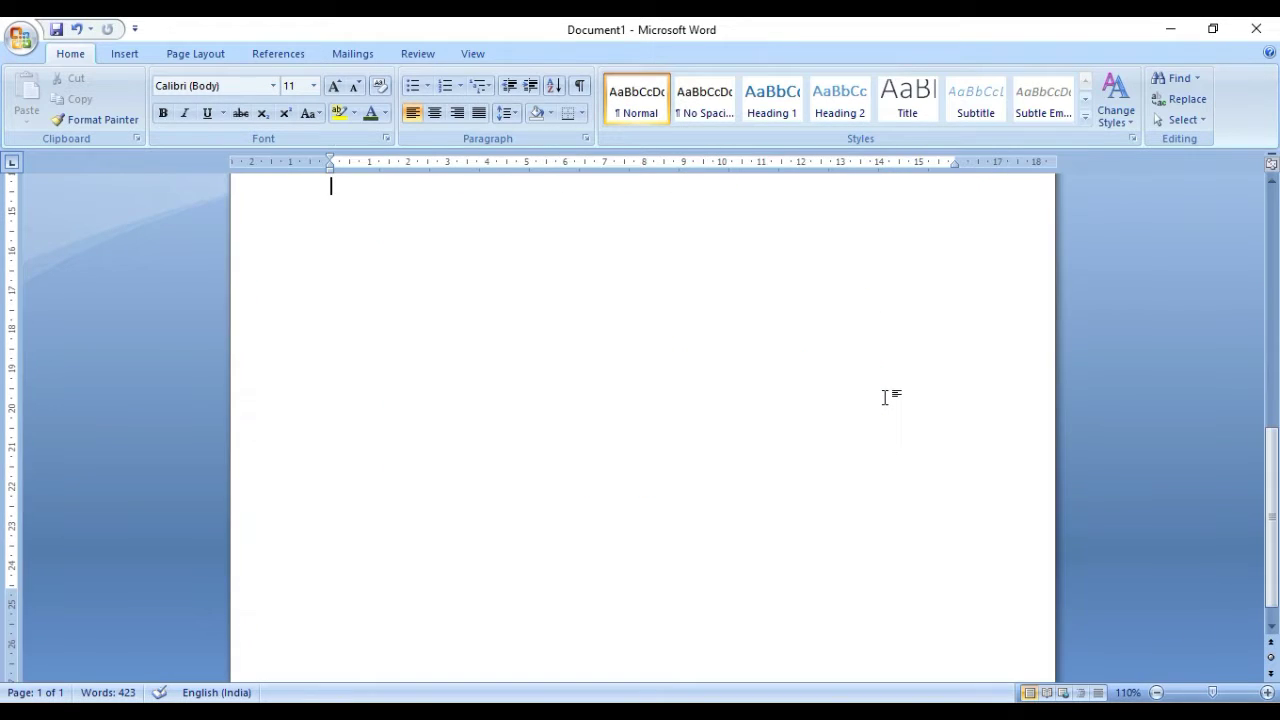
{"action": "left_click", "coordinate": [1271, 181]}
{"action": "left_click_drag", "start_coordinate": [1271, 181], "coordinate": [1271, 181]}
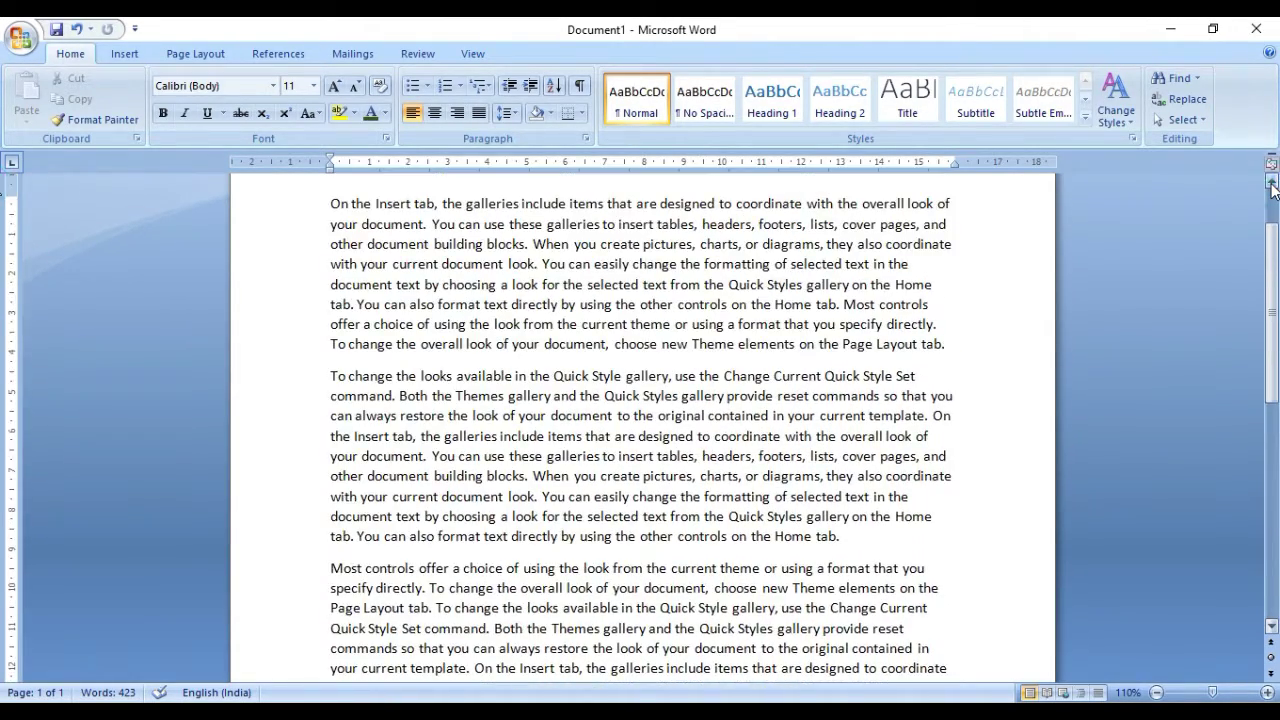
{"action": "left_click", "coordinate": [333, 203]}
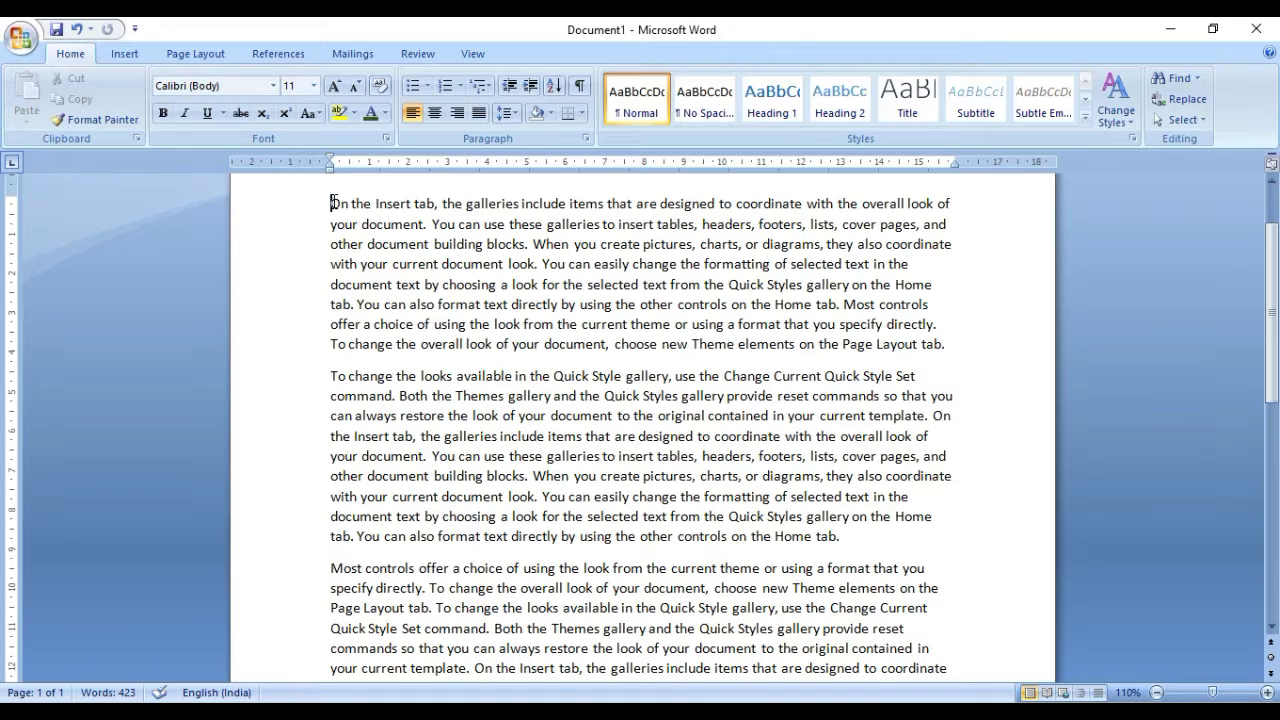
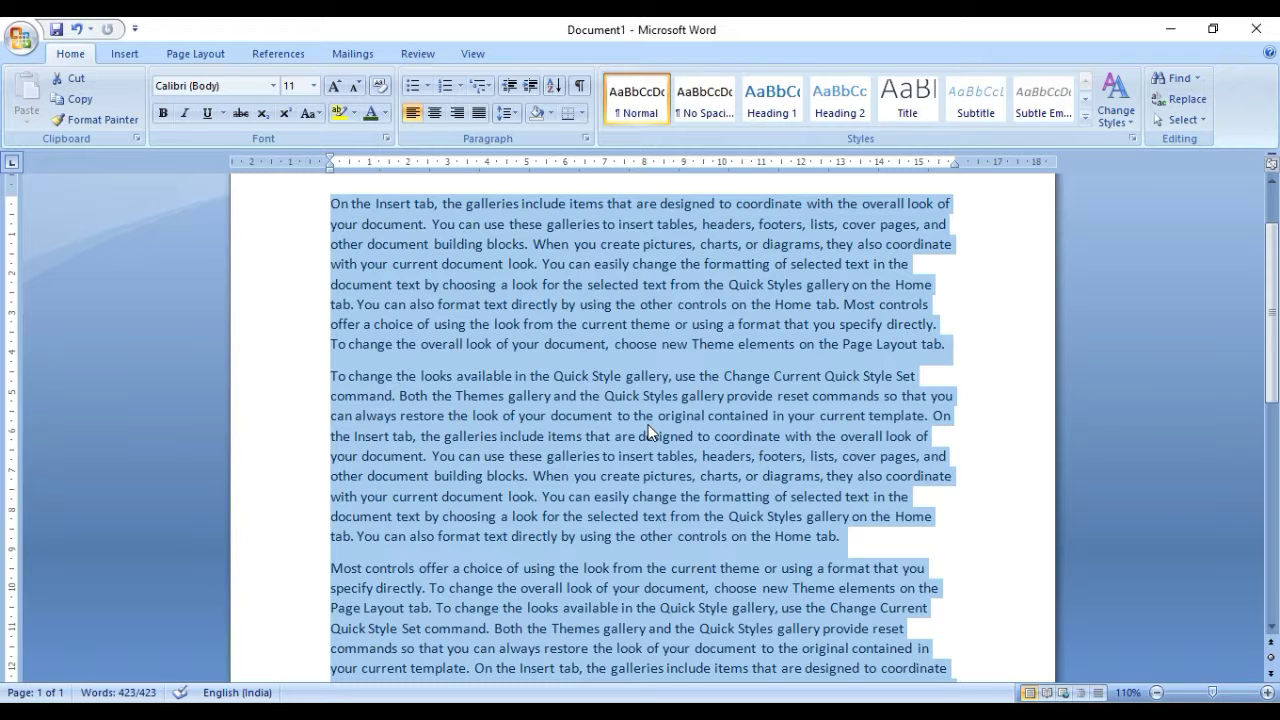
Step: Set the sample paragraphs' alignment to Justified in the Paragraph dialog
{"action": "left_click", "coordinate": [587, 141]}
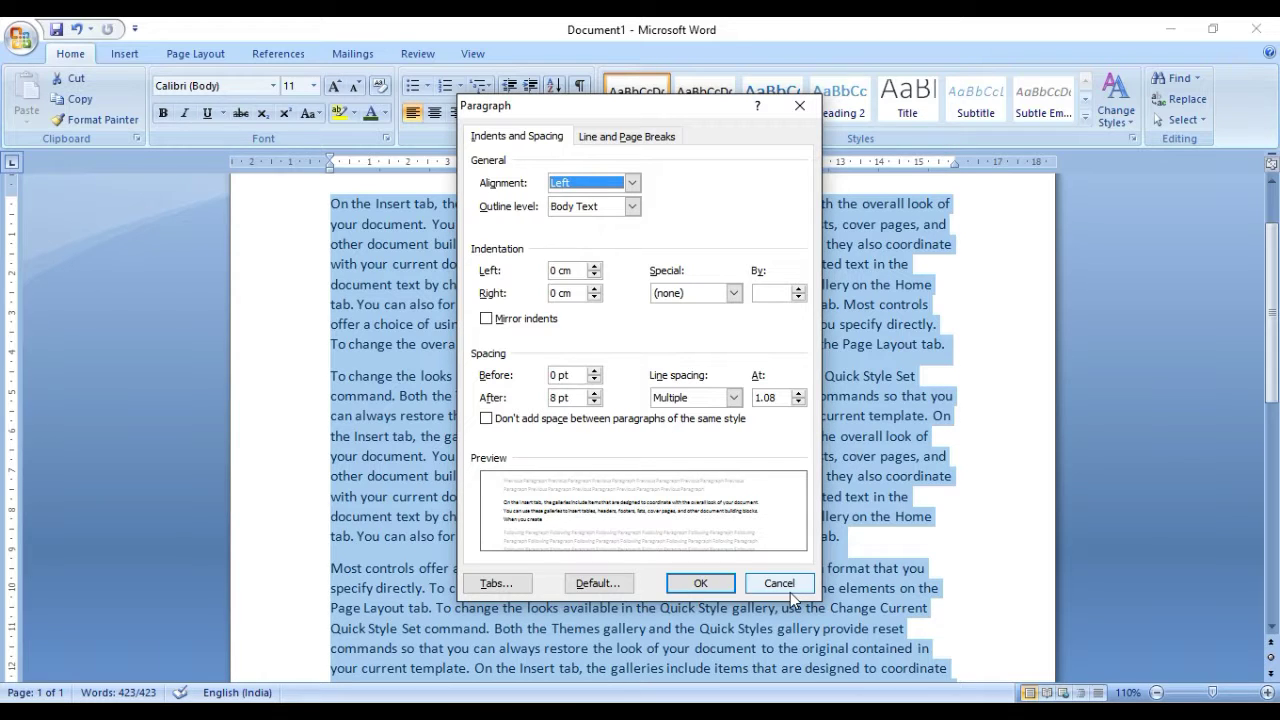
{"action": "left_click", "coordinate": [621, 182]}
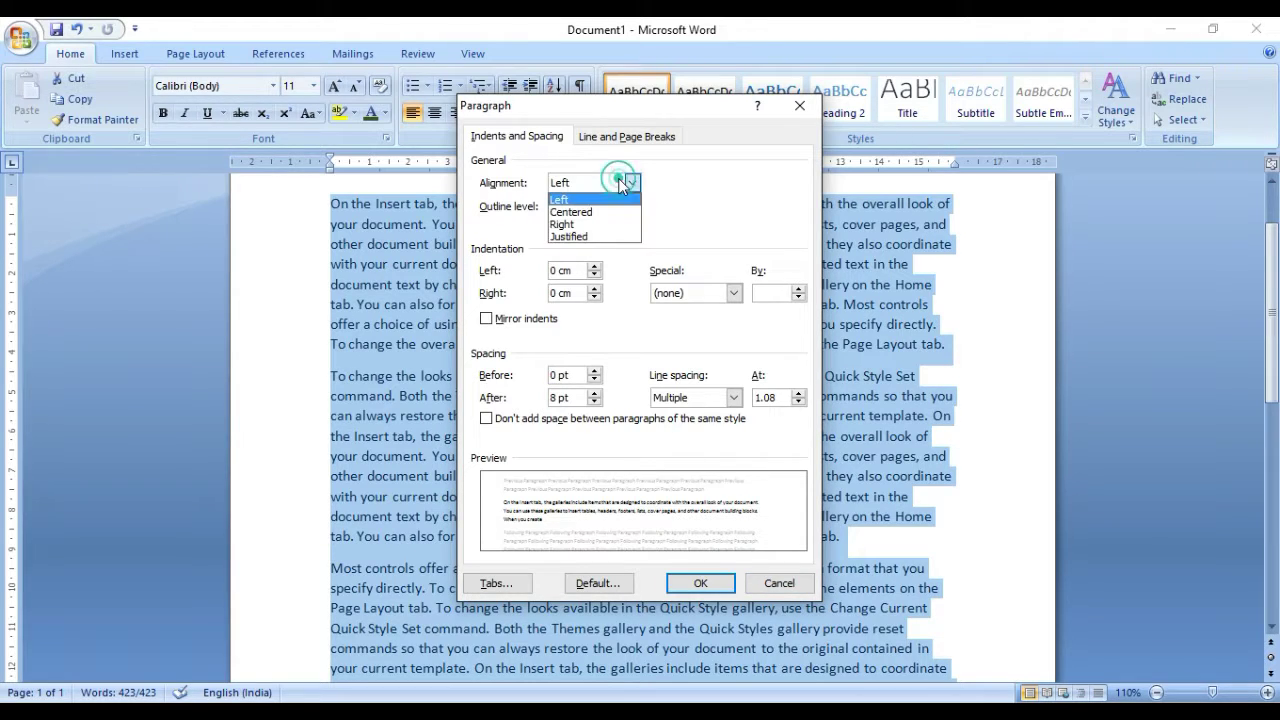
{"action": "left_click", "coordinate": [581, 237]}
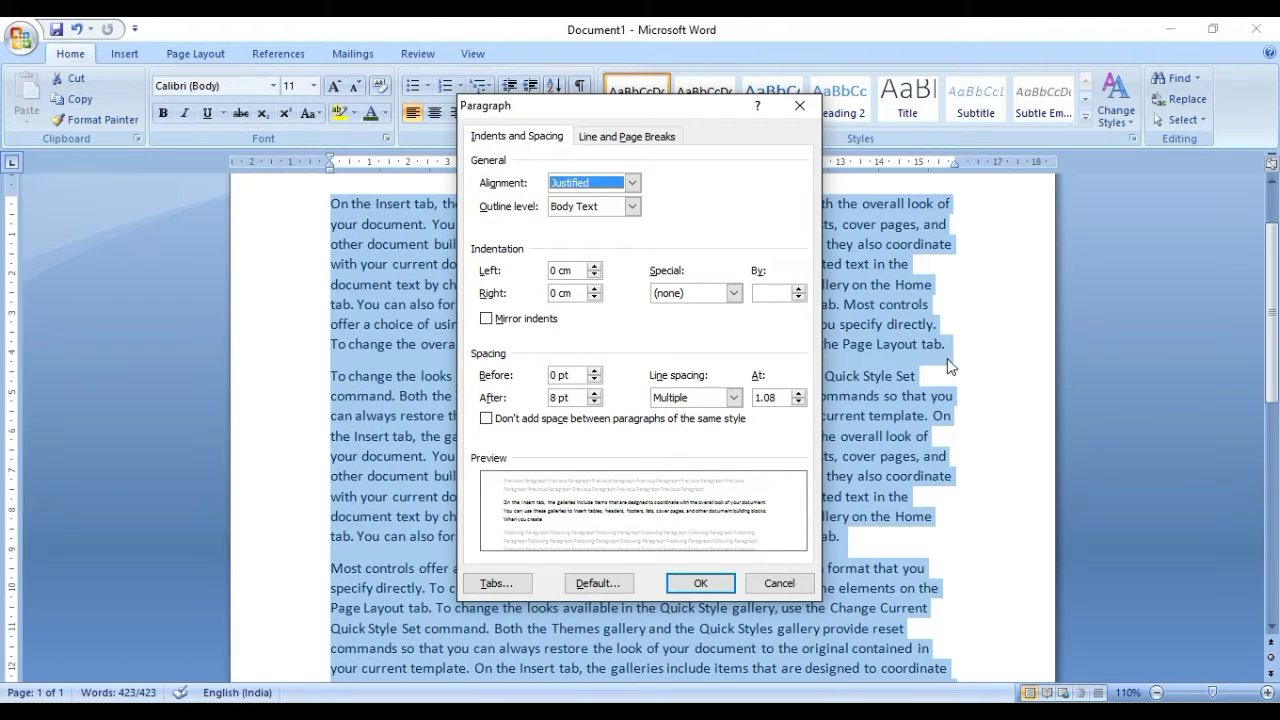
{"action": "left_click", "coordinate": [956, 212]}
{"action": "left_click", "coordinate": [701, 585]}
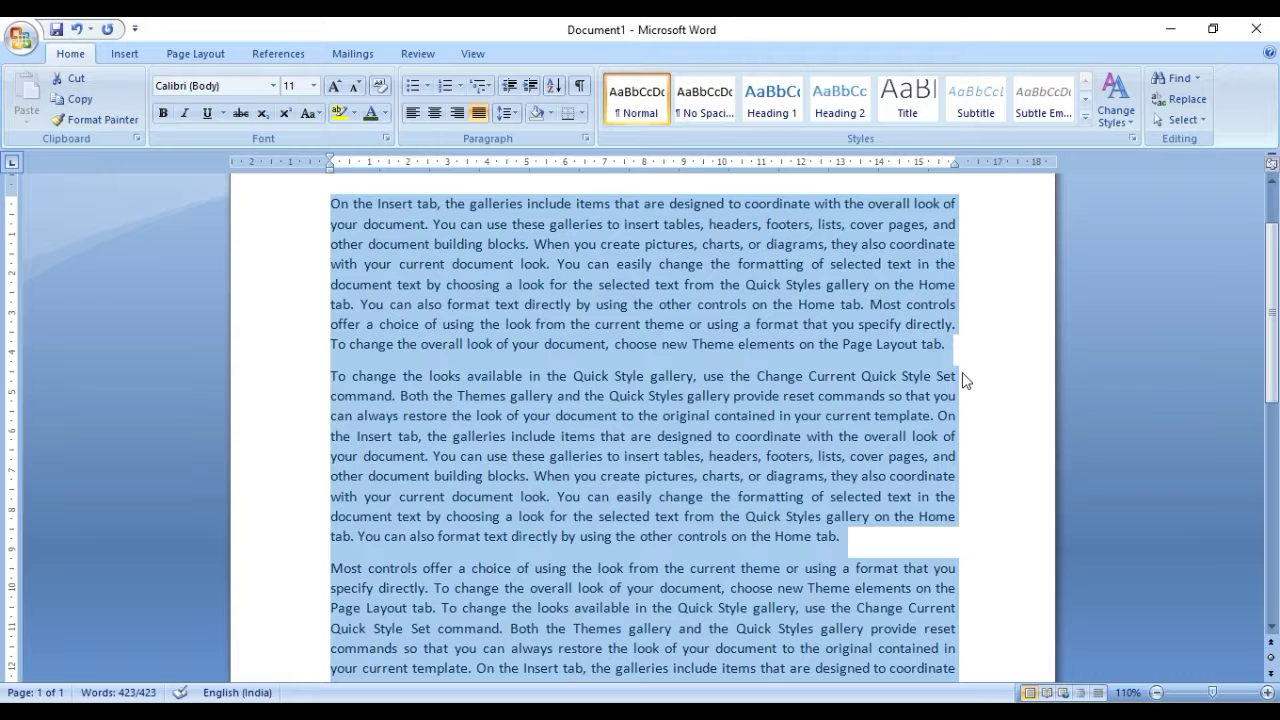
Step: Apply a First line special indent of 1.27 cm to all paragraphs
{"action": "left_click", "coordinate": [585, 138]}
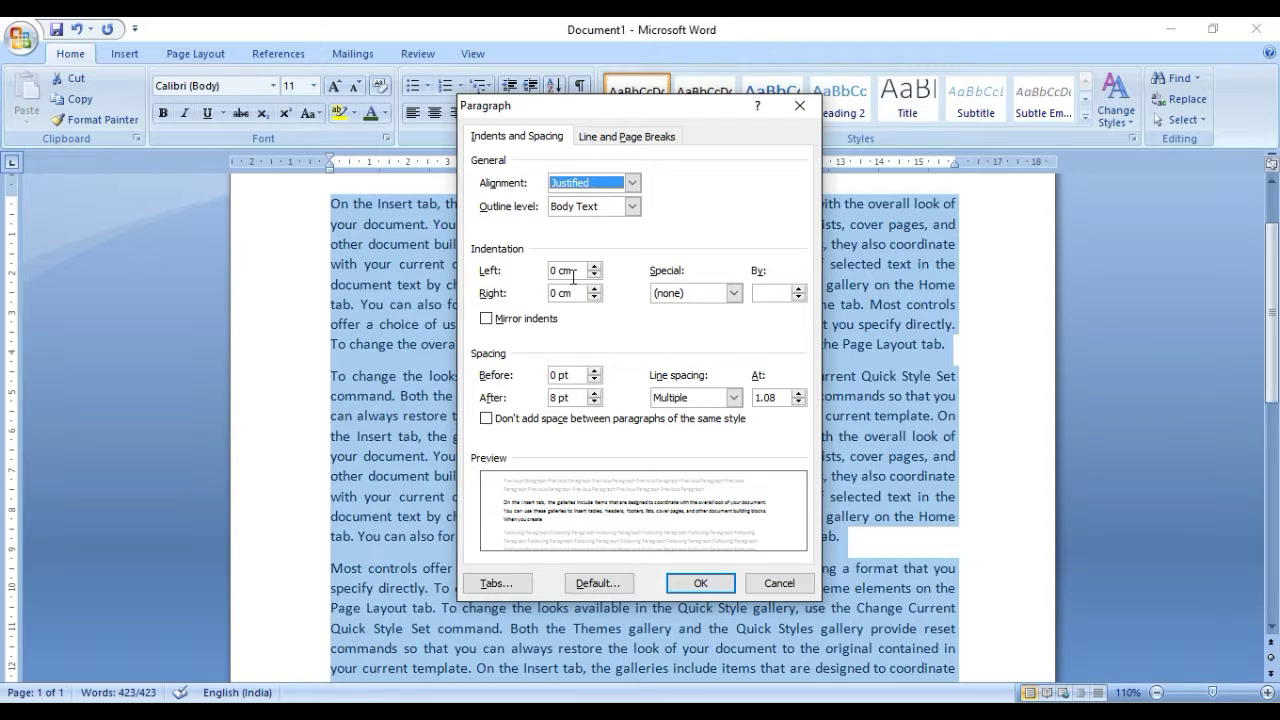
{"action": "left_click", "coordinate": [733, 293]}
{"action": "left_click", "coordinate": [686, 322]}
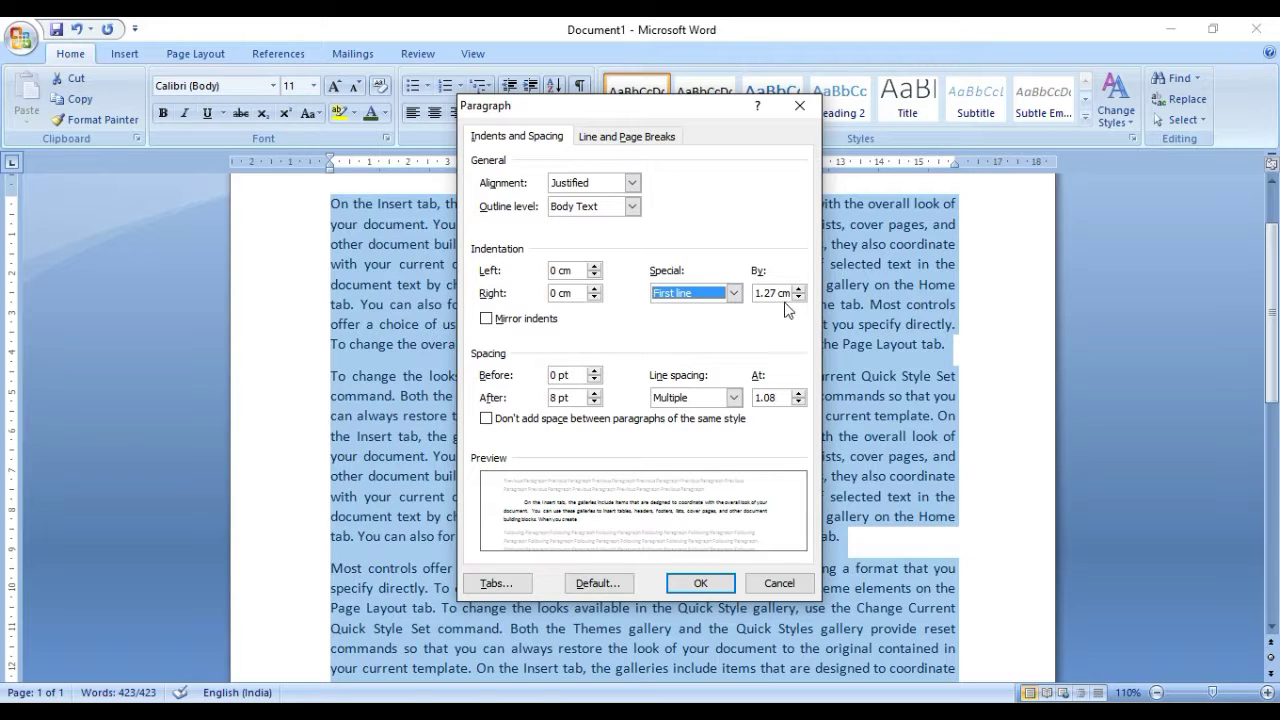
{"action": "left_click", "coordinate": [690, 584]}
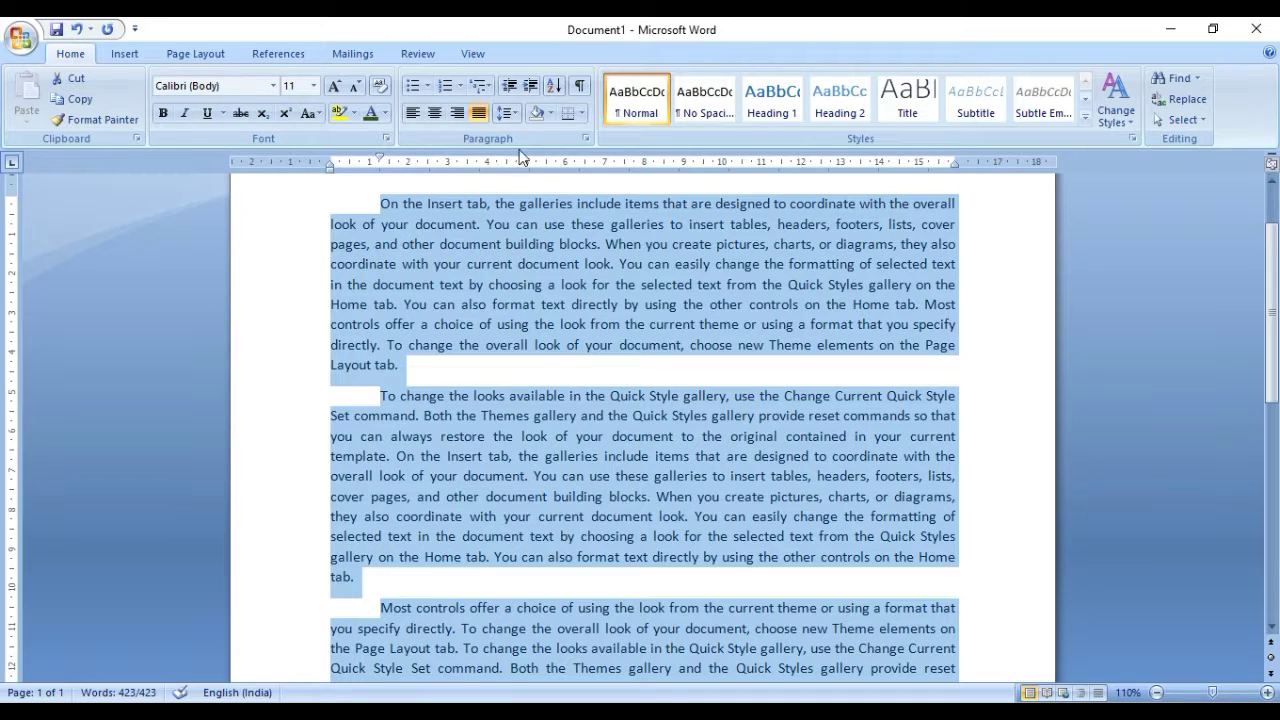
{"action": "left_click", "coordinate": [587, 138]}
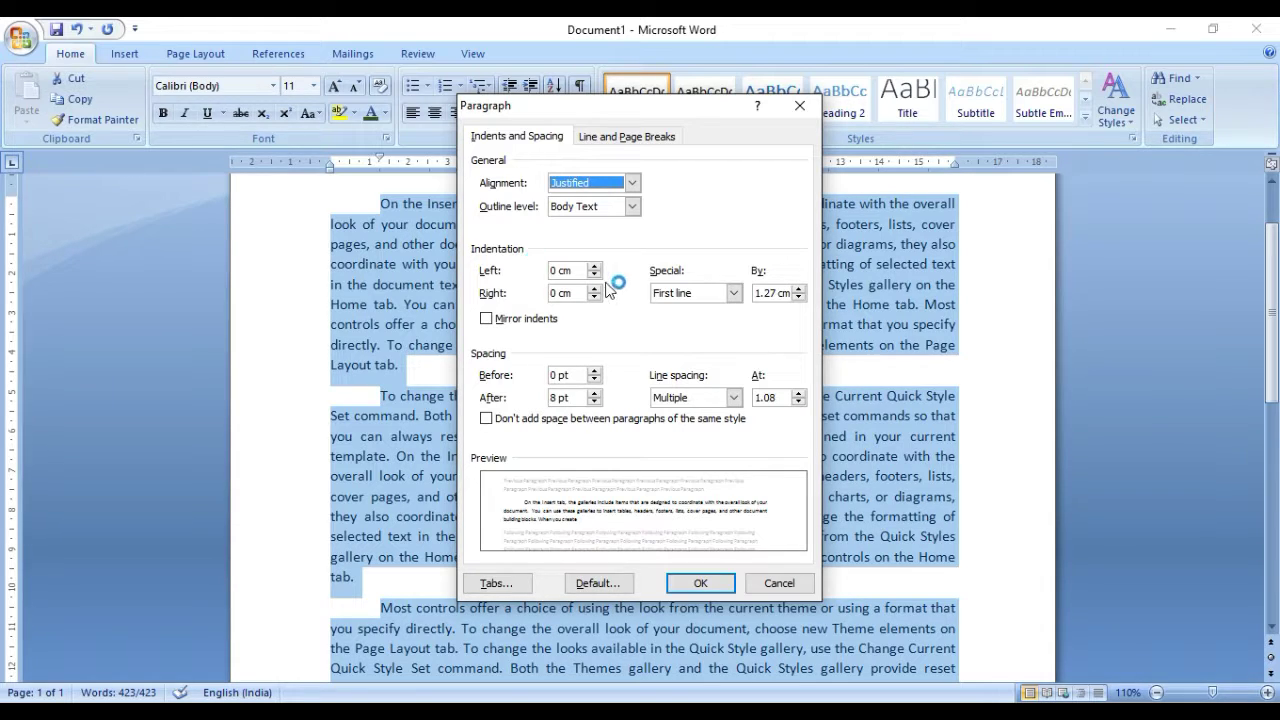
Step: Set the paragraph Spacing After to 0 pt
{"action": "left_click", "coordinate": [572, 397]}
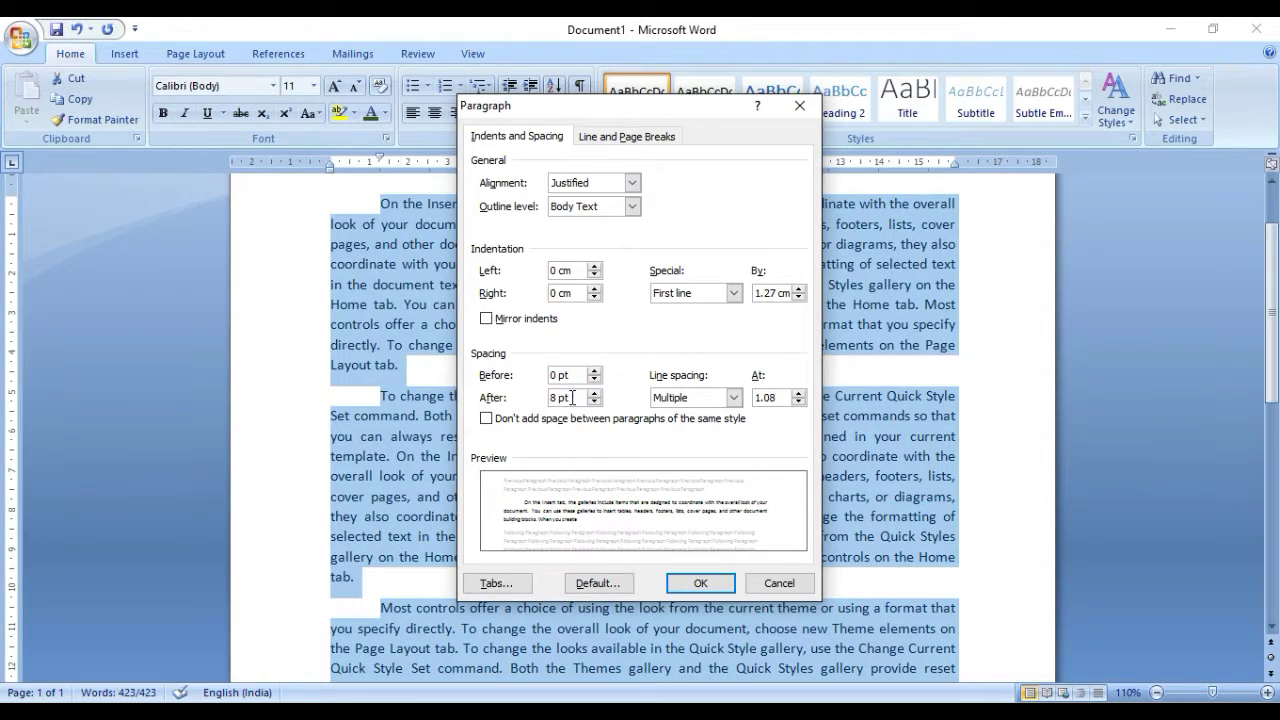
{"action": "key", "text": "BackSpace"}
{"action": "key", "text": "BackSpace"}
{"action": "key", "text": "BackSpace"}
{"action": "key", "text": "BackSpace"}
{"action": "type", "text": "0"}
{"action": "left_click", "coordinate": [703, 583]}
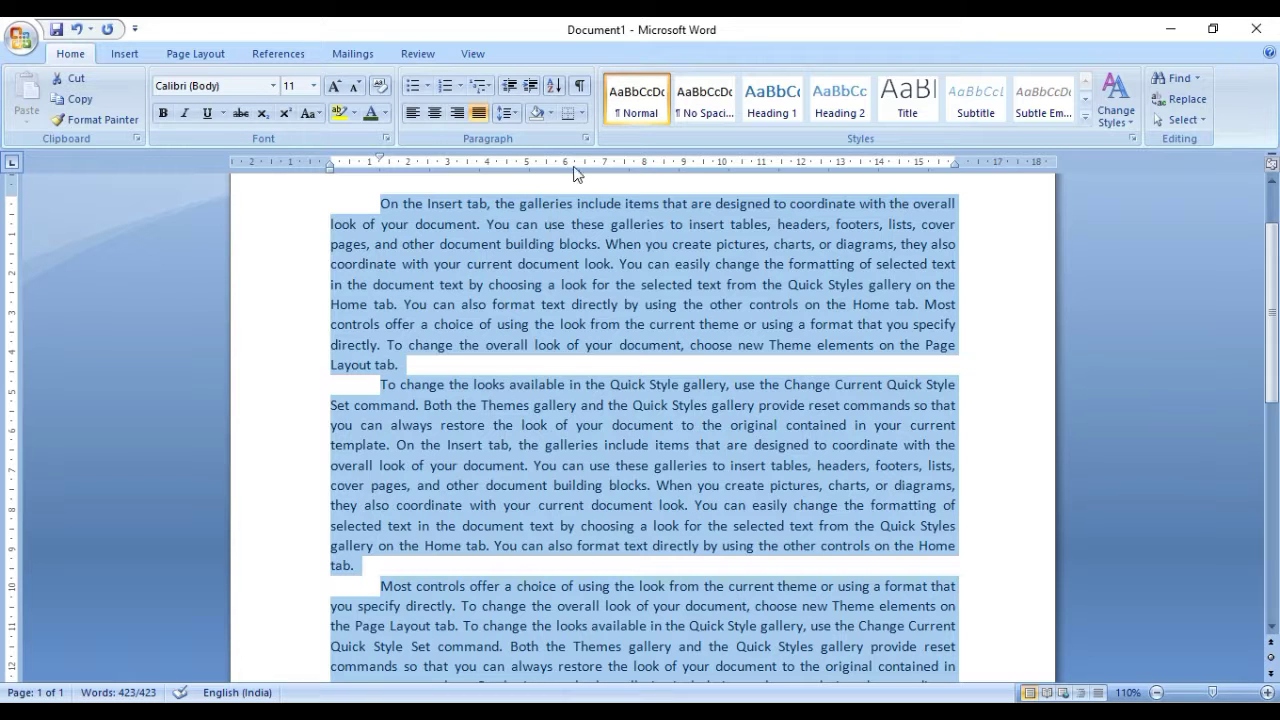
Step: Change the paragraph Spacing After to 15 pt
{"action": "left_click", "coordinate": [586, 139]}
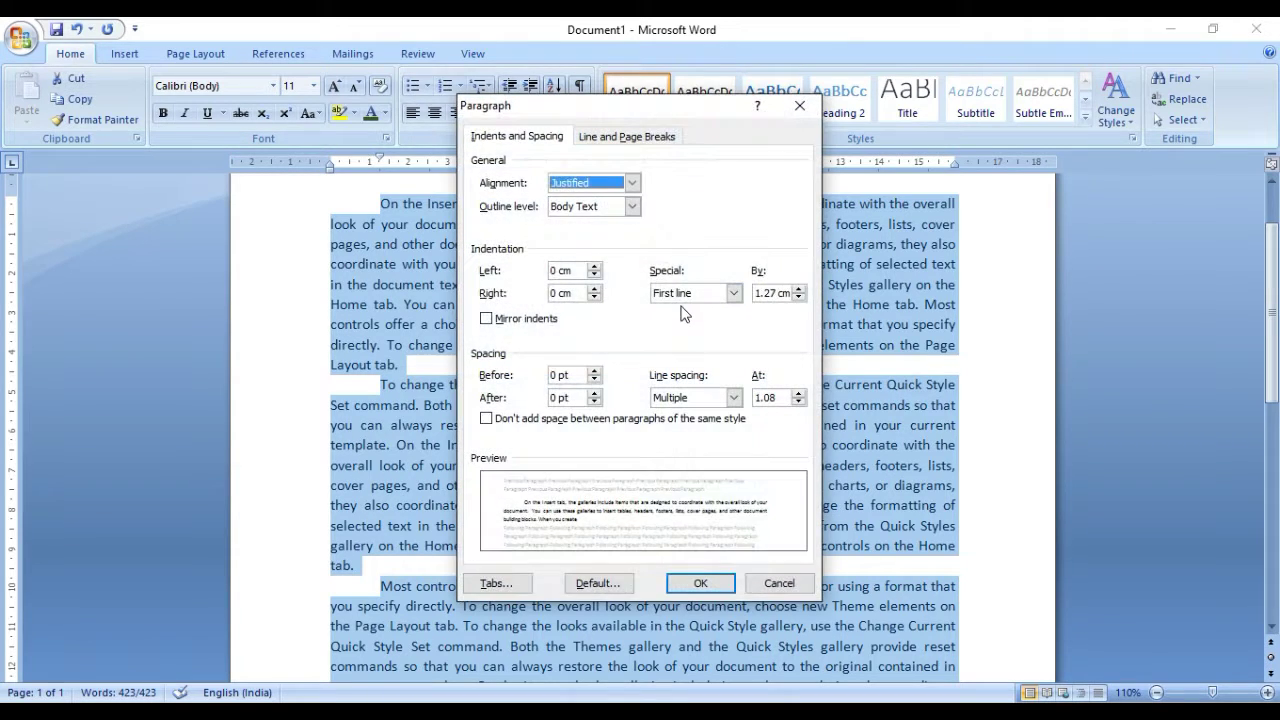
{"action": "left_click", "coordinate": [578, 397]}
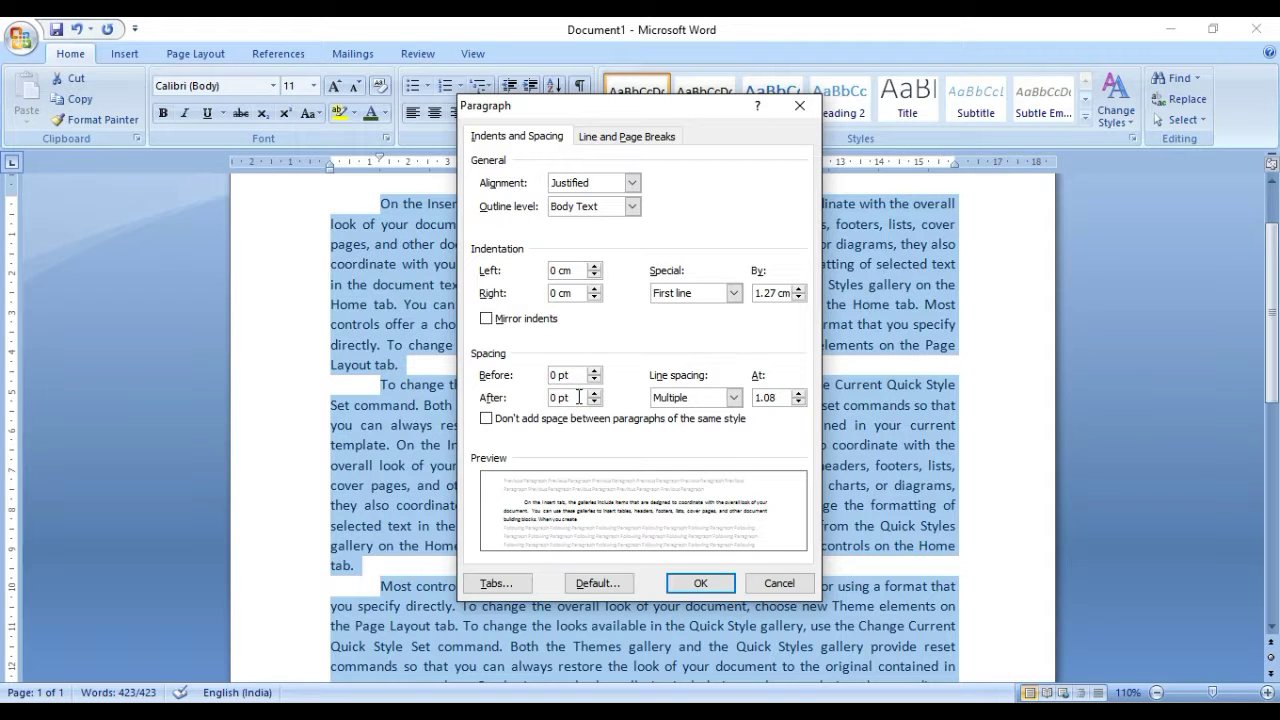
{"action": "key", "text": "BackSpace"}
{"action": "key", "text": "BackSpace"}
{"action": "key", "text": "BackSpace"}
{"action": "key", "text": "BackSpace"}
{"action": "type", "text": "15"}
{"action": "left_click", "coordinate": [724, 586]}
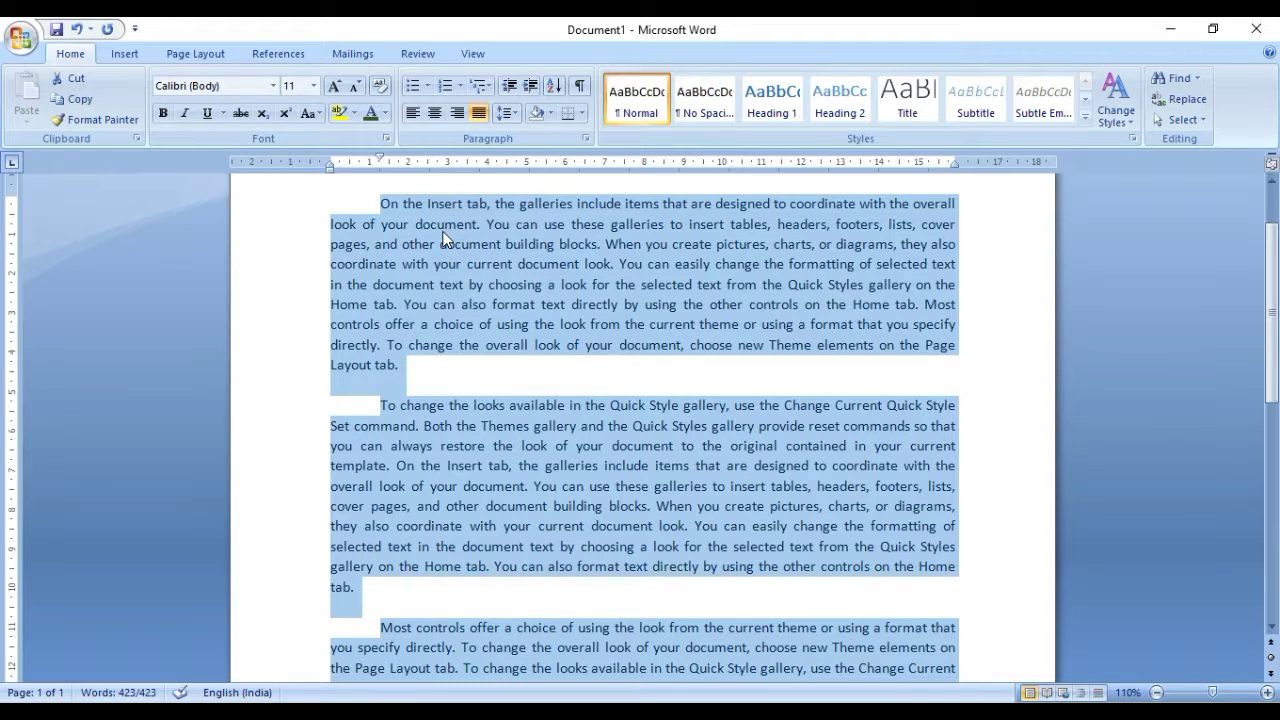
{"action": "left_click", "coordinate": [586, 139]}
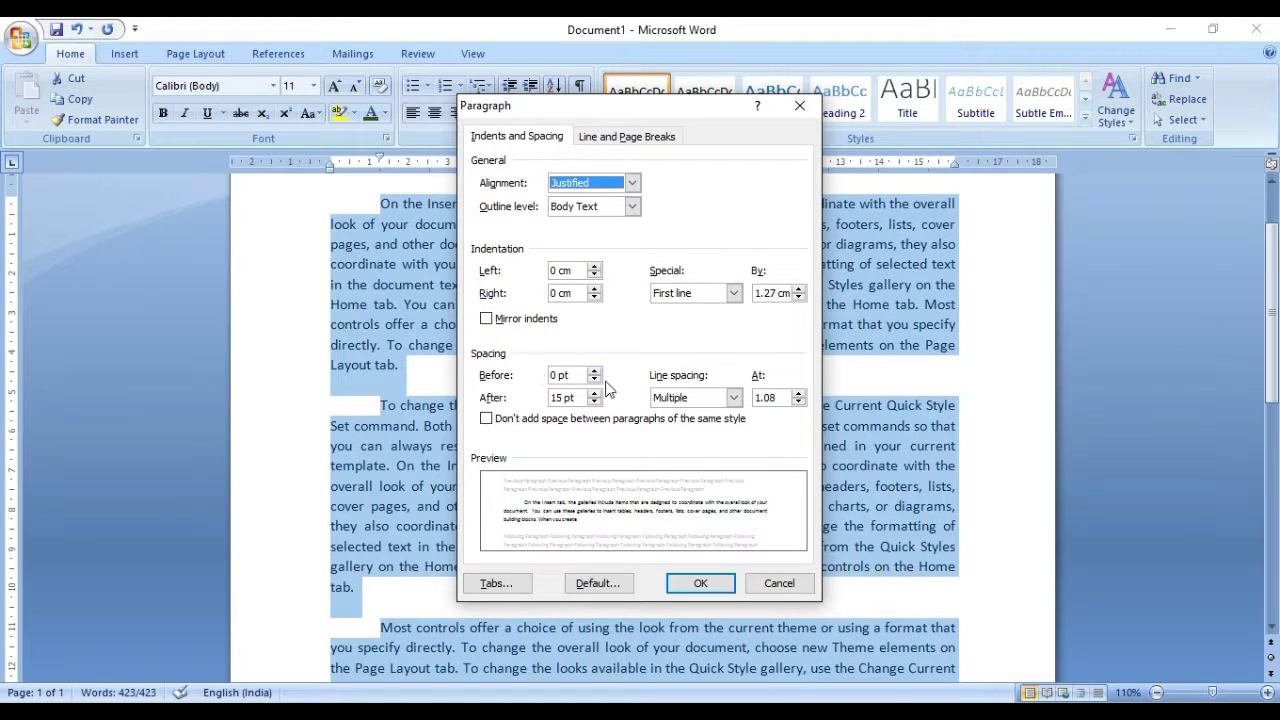
Step: Set line spacing to Multiple at 2 for double spacing
{"action": "left_click", "coordinate": [677, 399]}
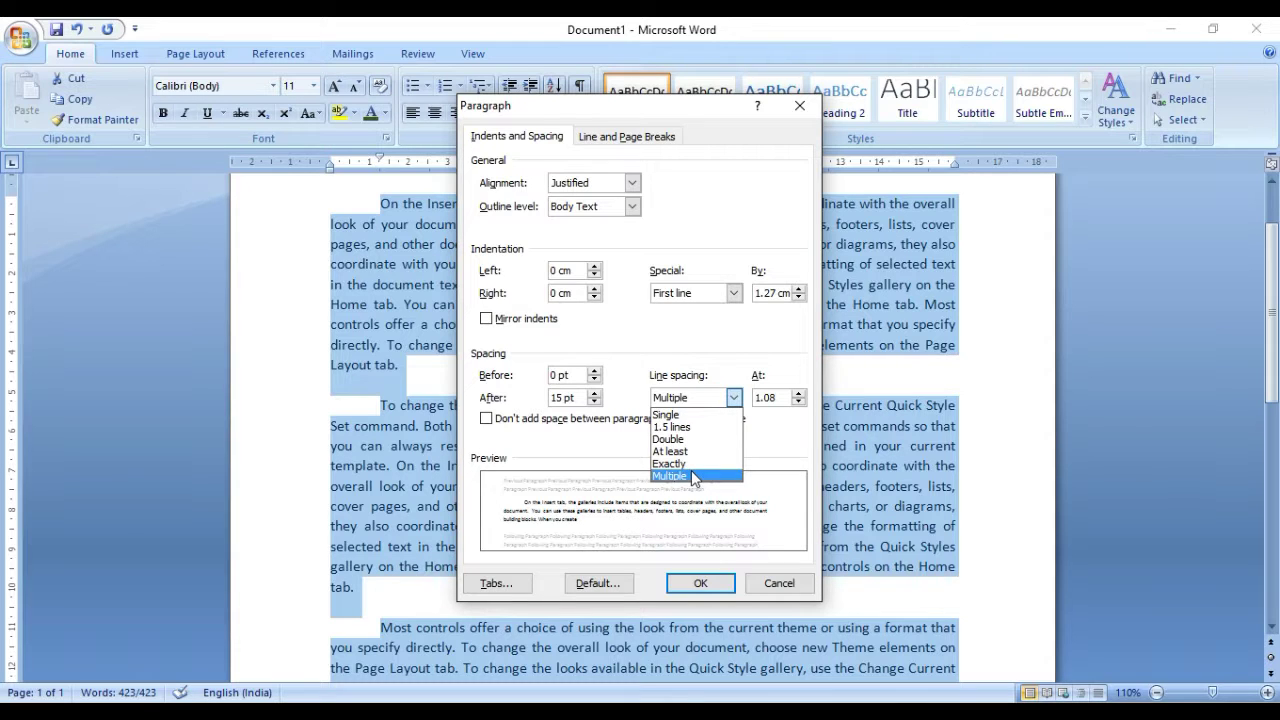
{"action": "left_click", "coordinate": [688, 427]}
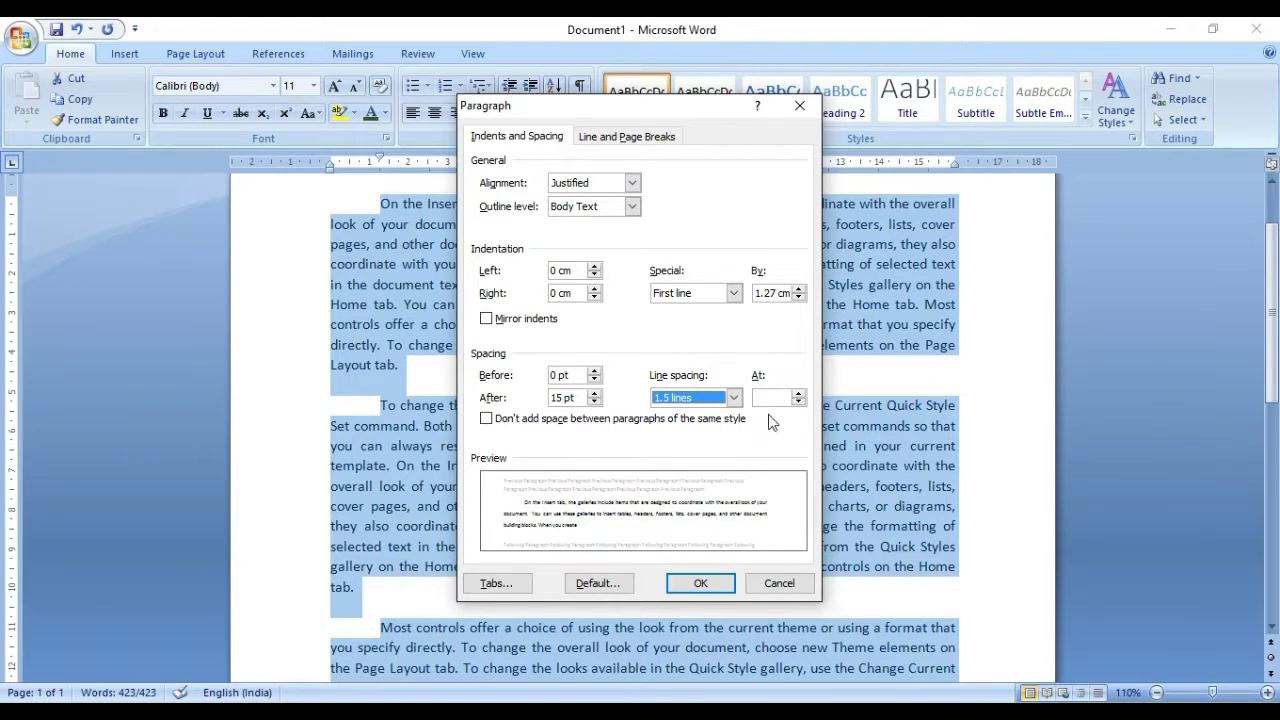
{"action": "left_click", "coordinate": [733, 397]}
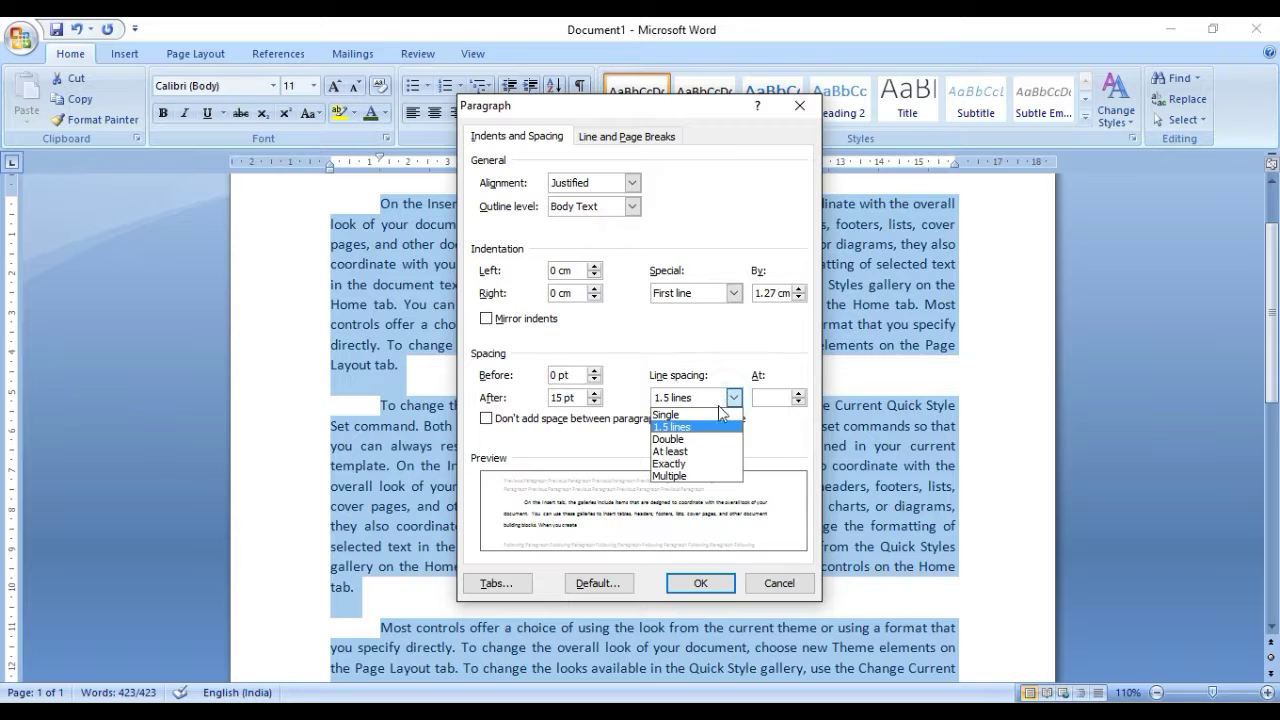
{"action": "left_click", "coordinate": [773, 397]}
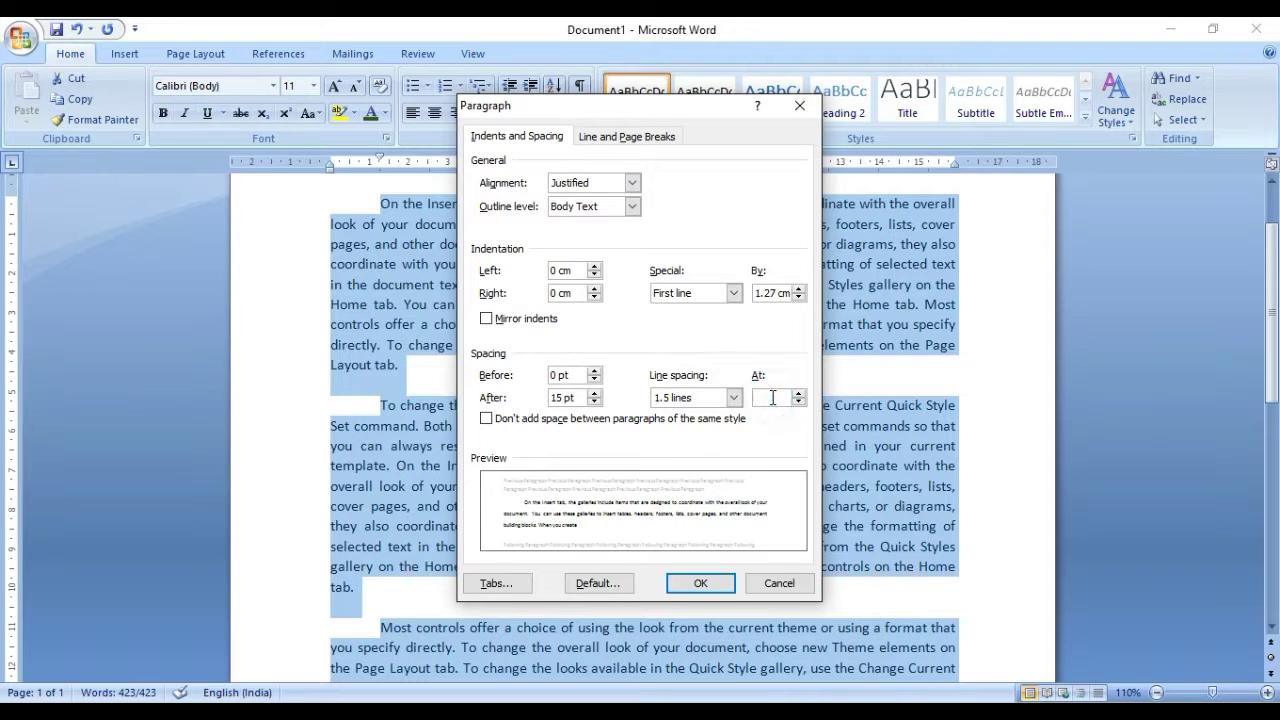
{"action": "type", "text": "2"}
{"action": "left_click", "coordinate": [690, 584]}
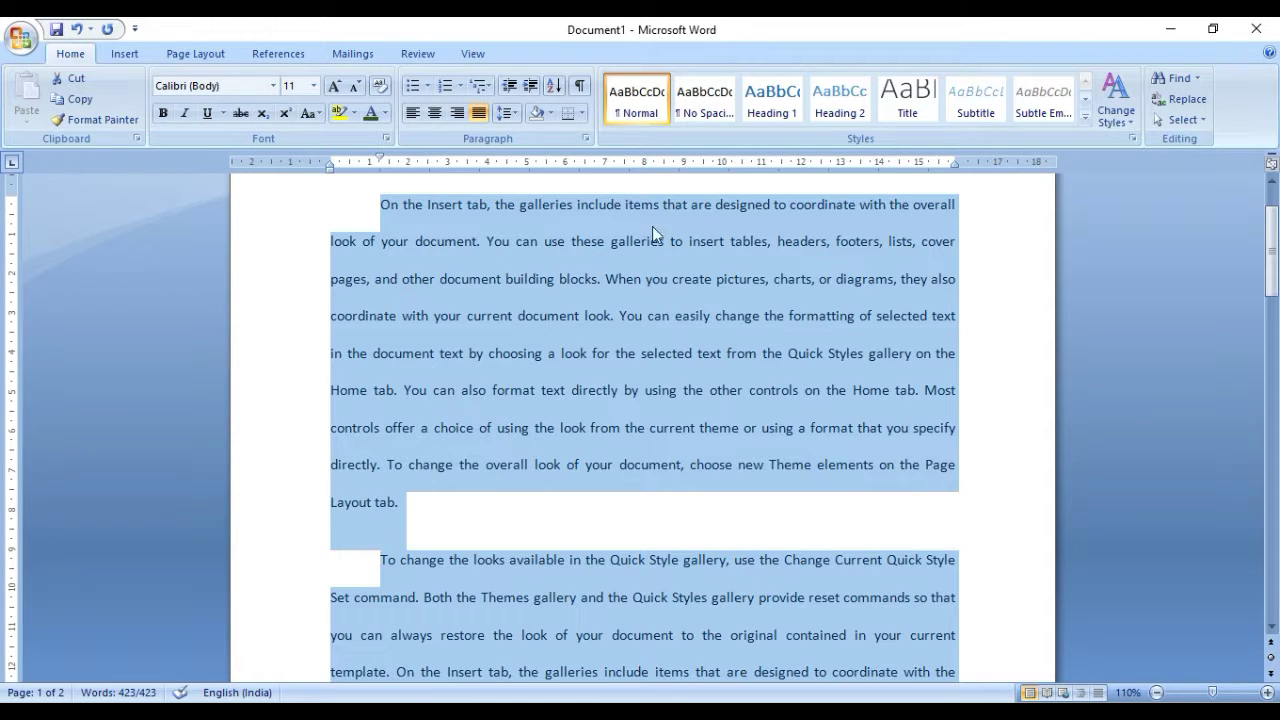
Step: Switch the paragraphs' line spacing back to 1.5 lines
{"action": "left_click", "coordinate": [588, 138]}
{"action": "left_click", "coordinate": [728, 398]}
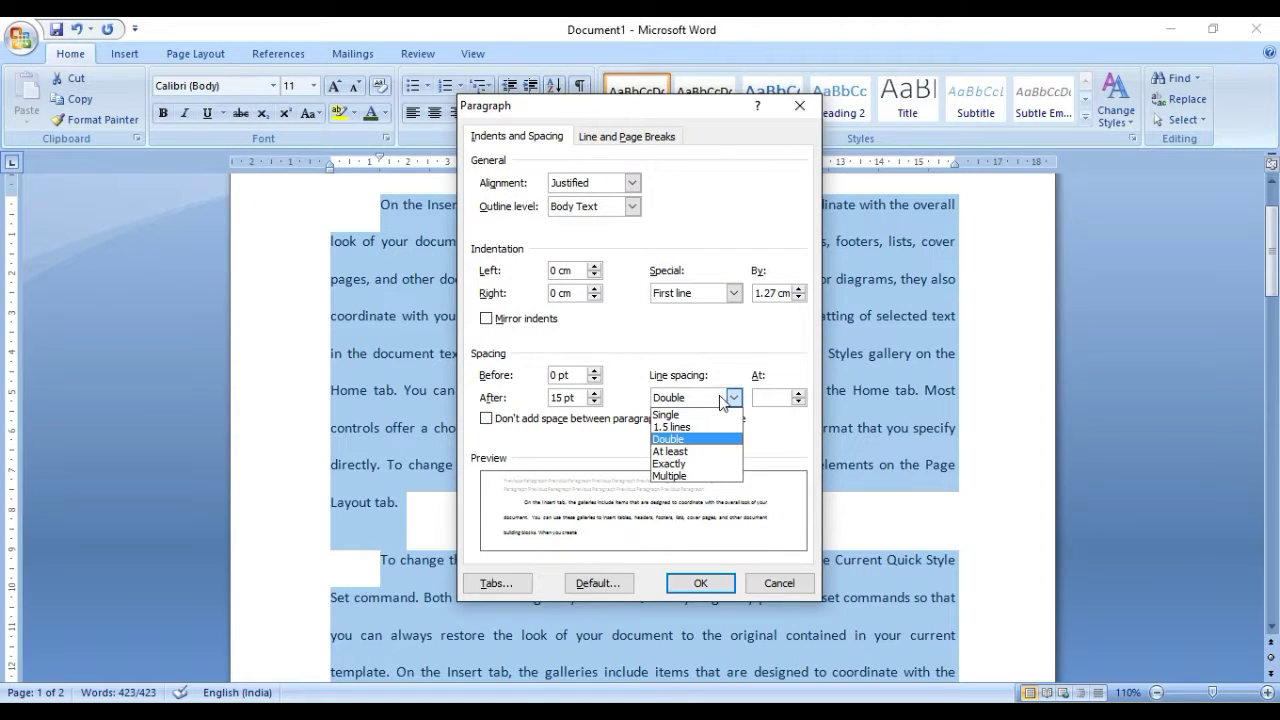
{"action": "left_click", "coordinate": [699, 428]}
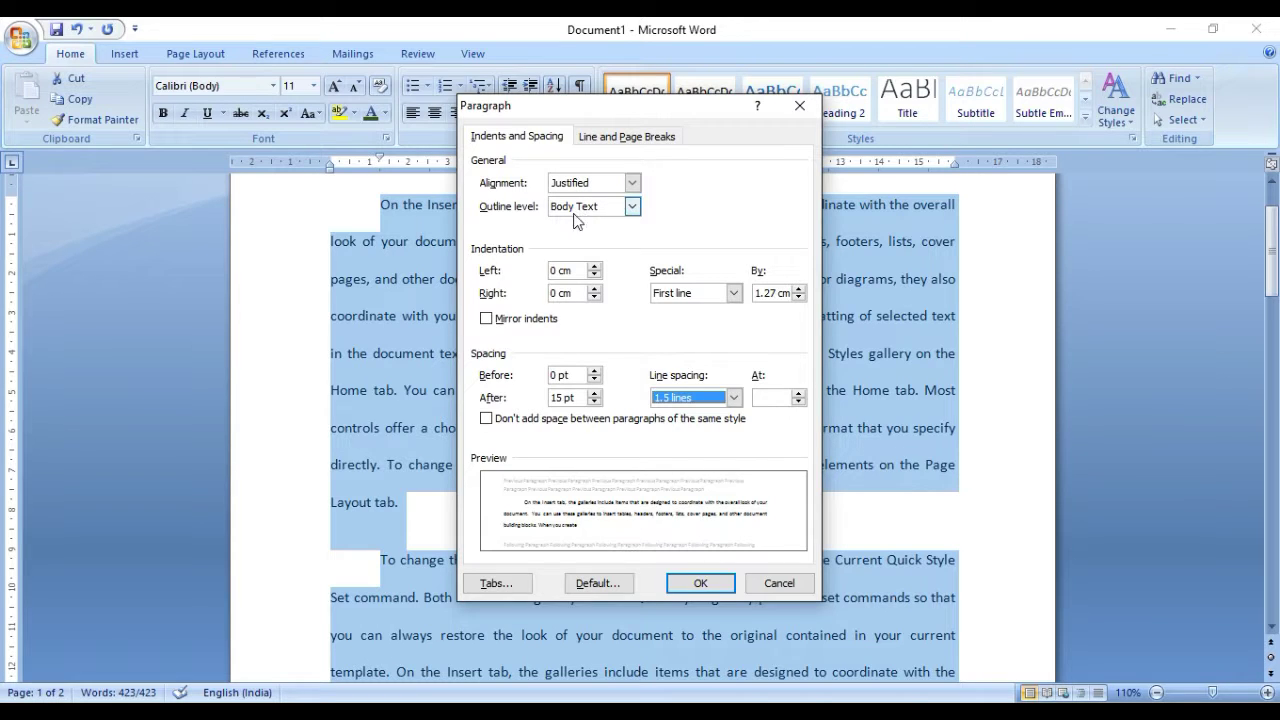
{"action": "left_click", "coordinate": [677, 179]}
{"action": "left_click", "coordinate": [623, 272]}
{"action": "left_click", "coordinate": [529, 246]}
{"action": "left_click", "coordinate": [623, 375]}
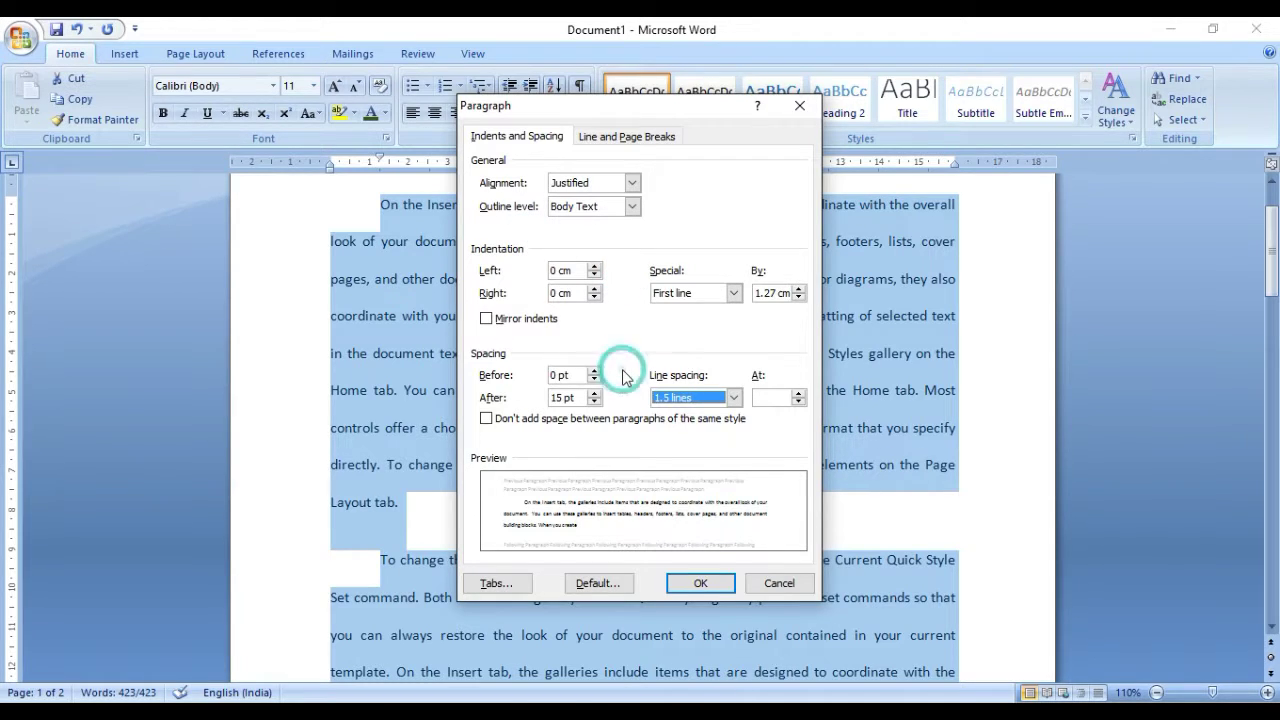
{"action": "left_click", "coordinate": [698, 583]}
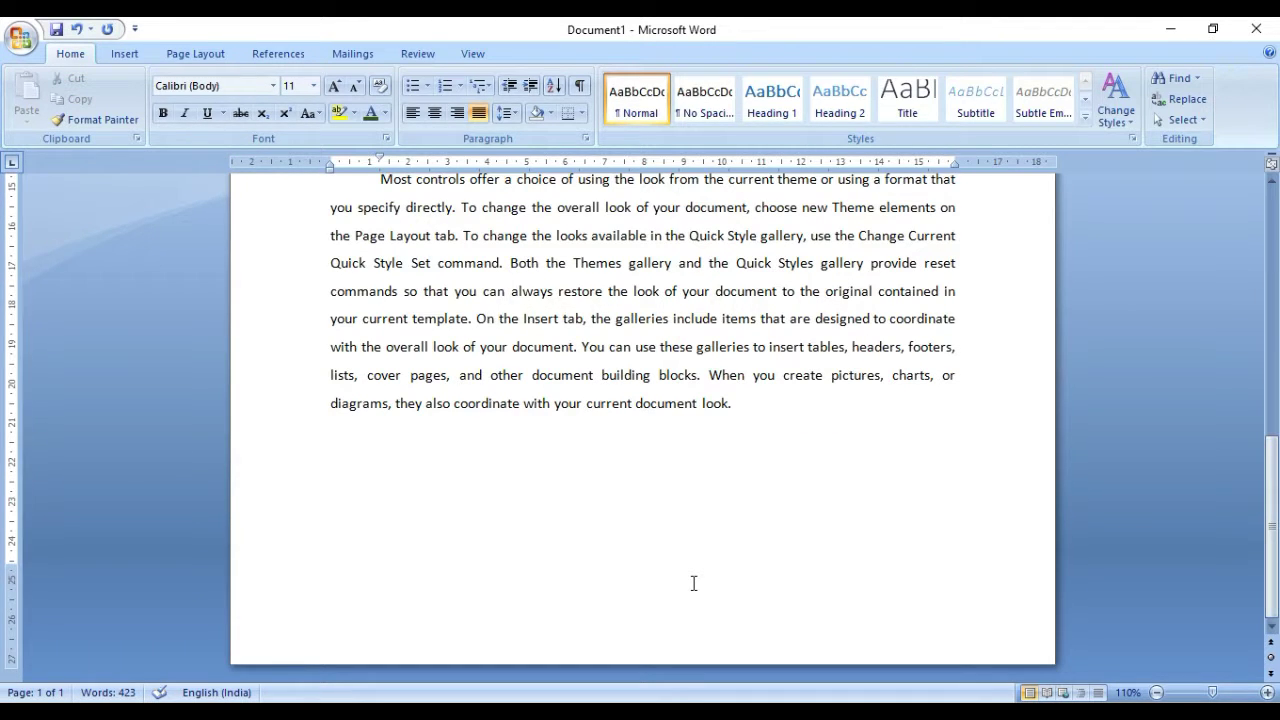
Step: Insert a page break with Ctrl+Enter and remove the first-line indent on page 2
{"action": "key", "text": "ctrl+Return"}
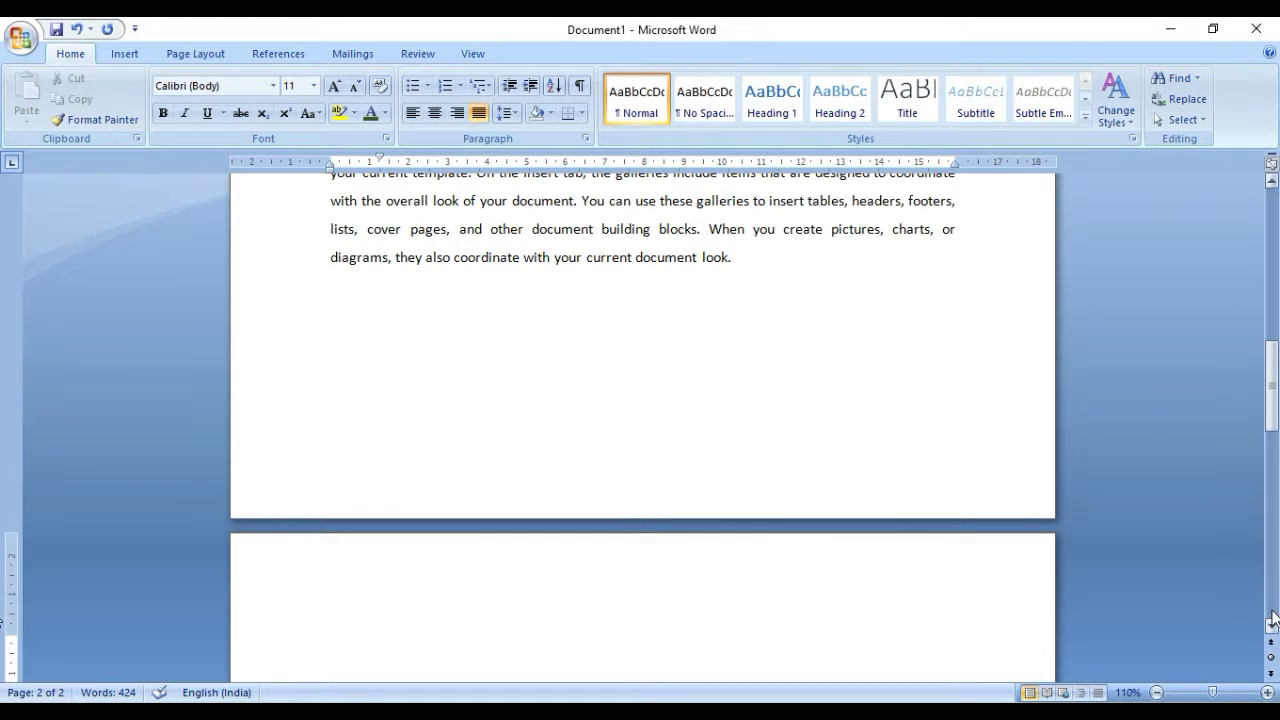
{"action": "scroll", "coordinate": [1273, 620], "scroll_direction": "down", "scroll_amount": 4}
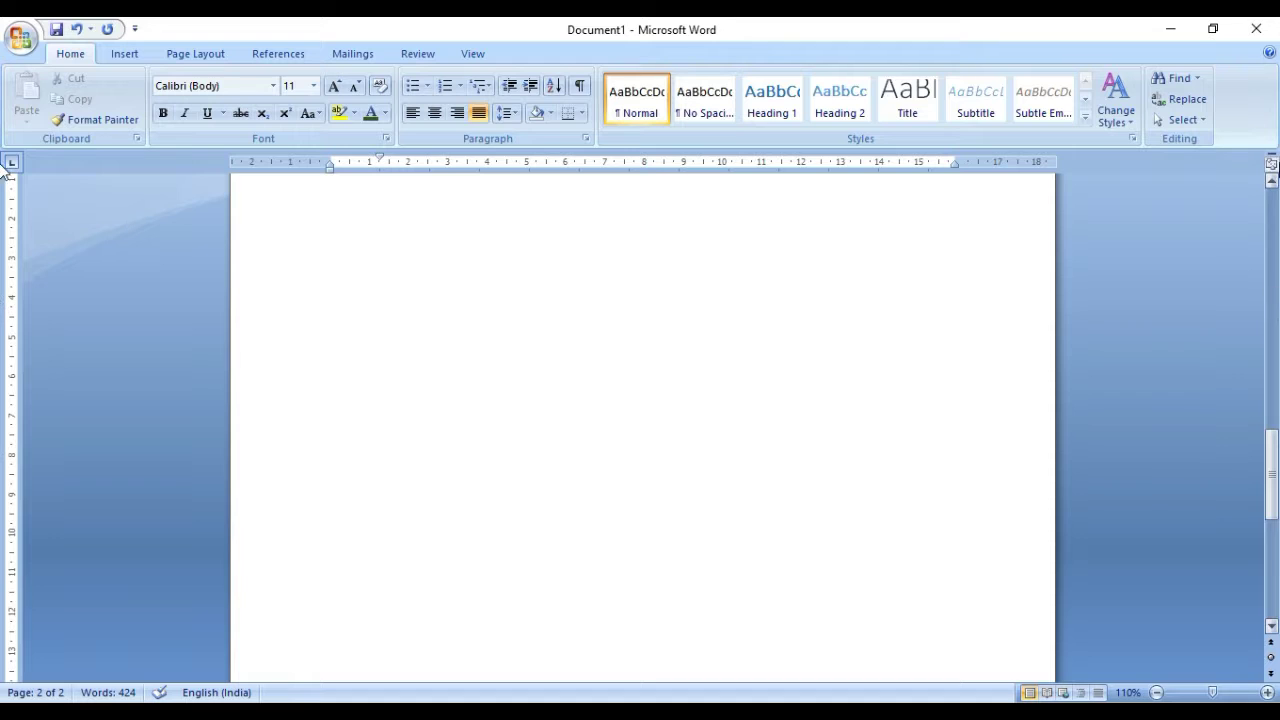
{"action": "left_click", "coordinate": [1271, 181]}
{"action": "left_click", "coordinate": [1271, 181]}
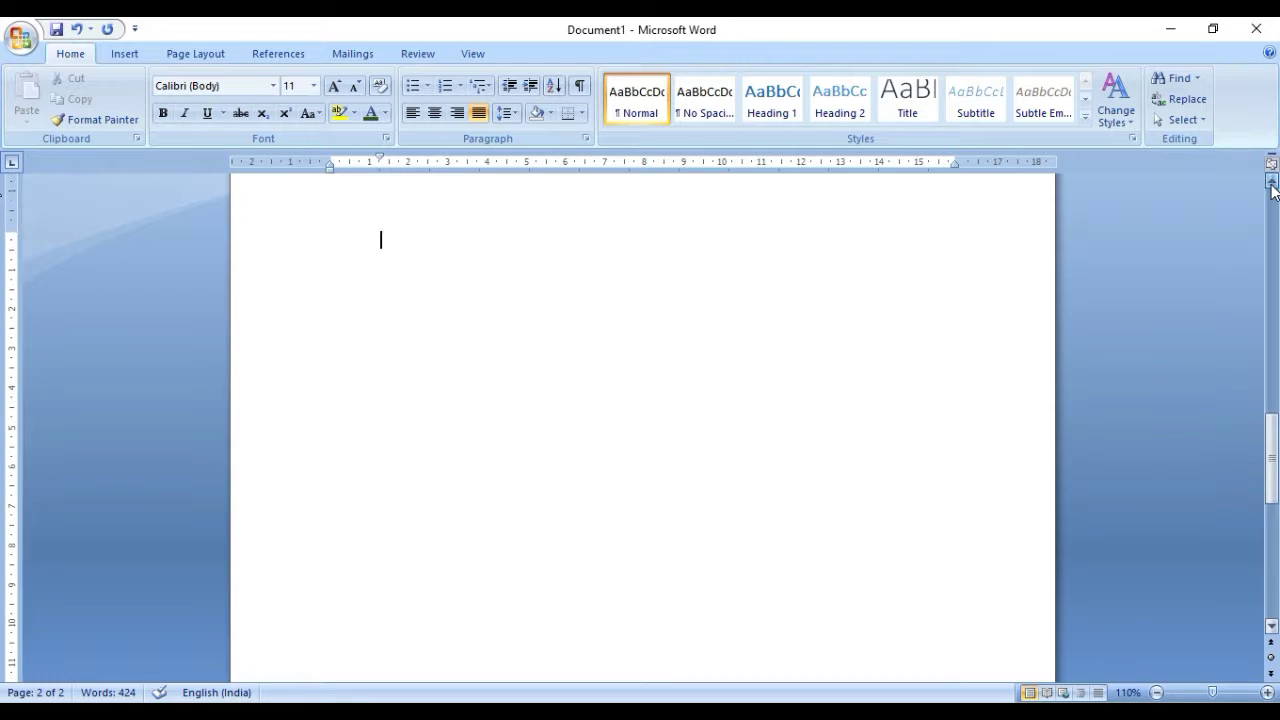
{"action": "left_click", "coordinate": [1271, 181]}
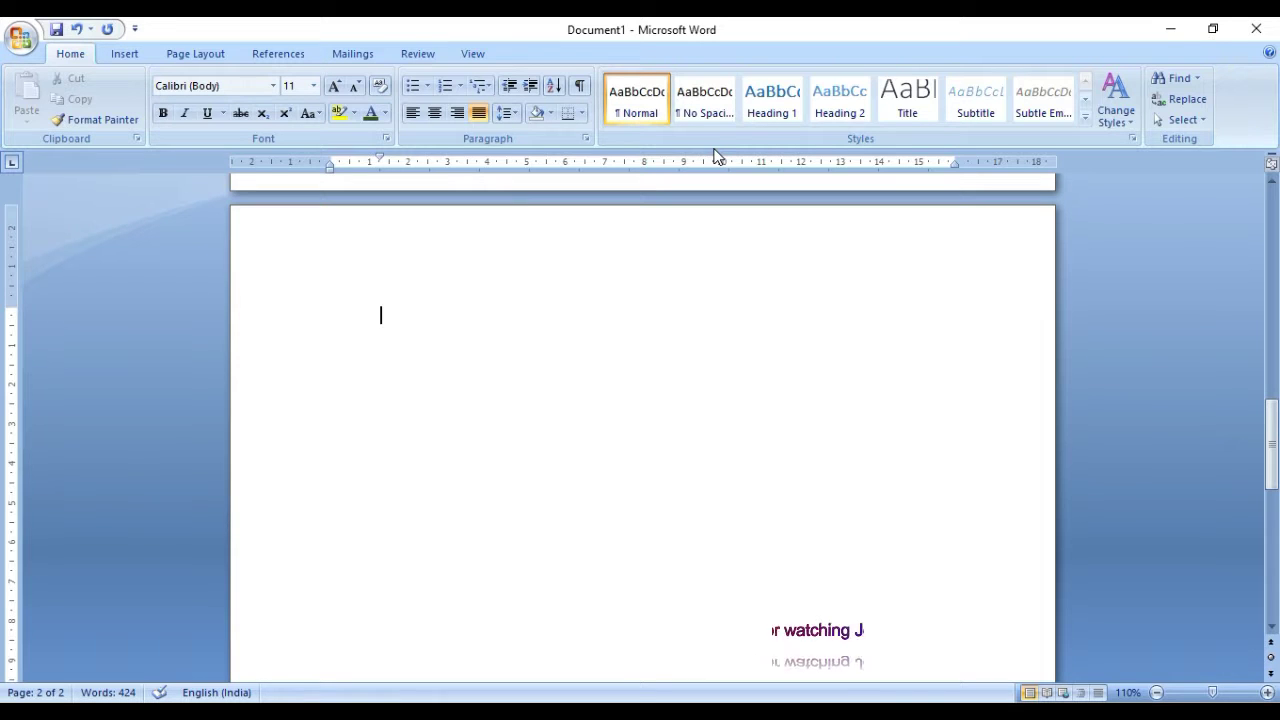
{"action": "key", "text": "BackSpace"}
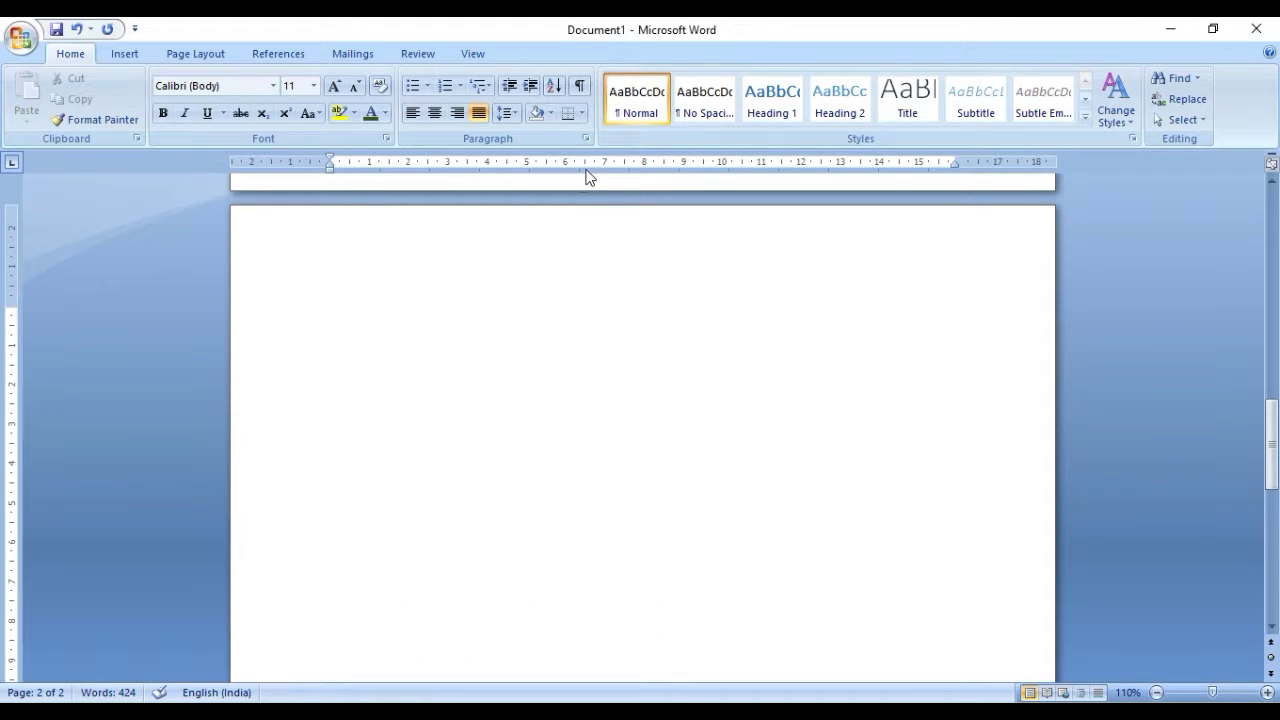
{"action": "left_click", "coordinate": [586, 138]}
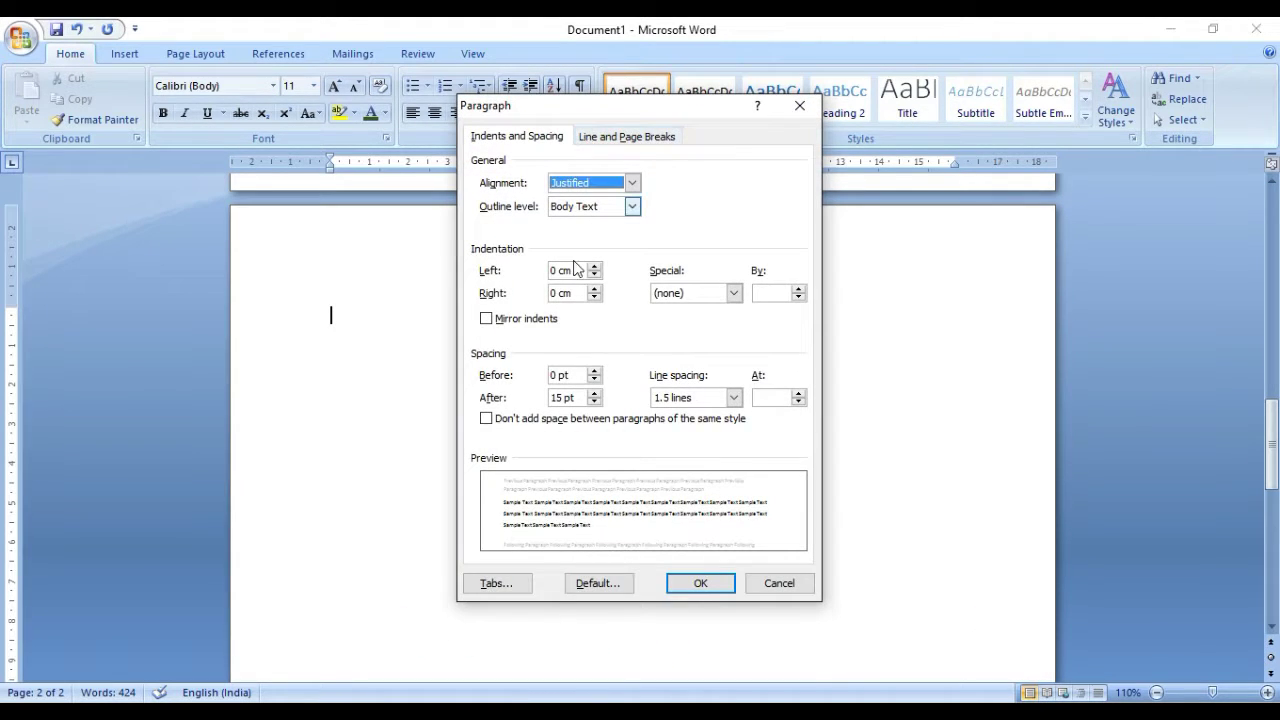
Step: Cancel the Tabs dialog without setting any tab stop
{"action": "left_click", "coordinate": [498, 585]}
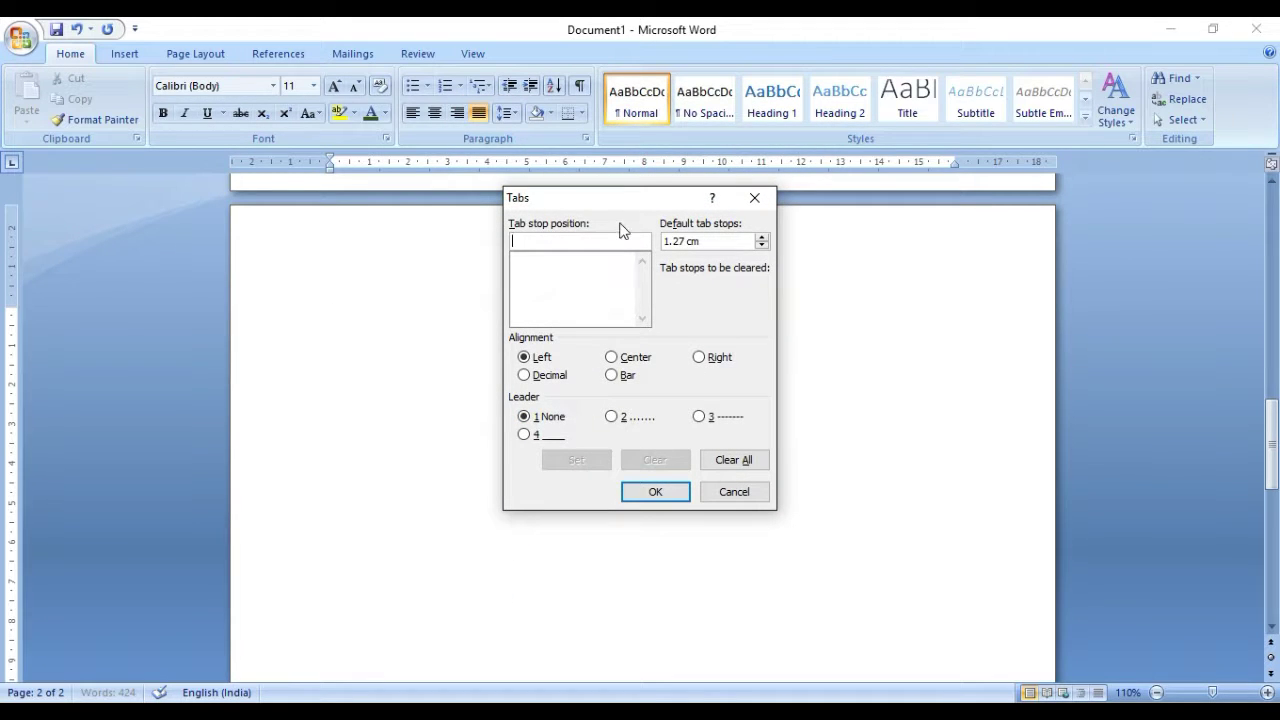
{"action": "left_click_drag", "start_coordinate": [621, 201], "coordinate": [621, 243]}
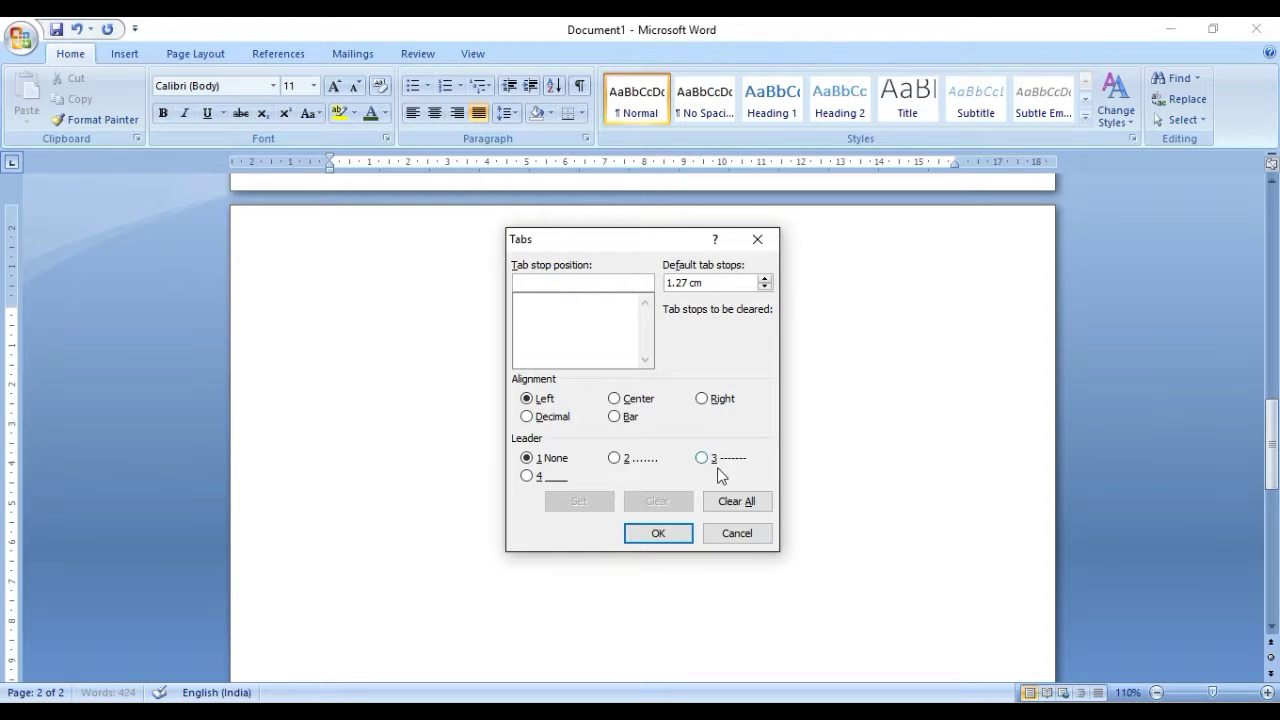
{"action": "left_click", "coordinate": [745, 543]}
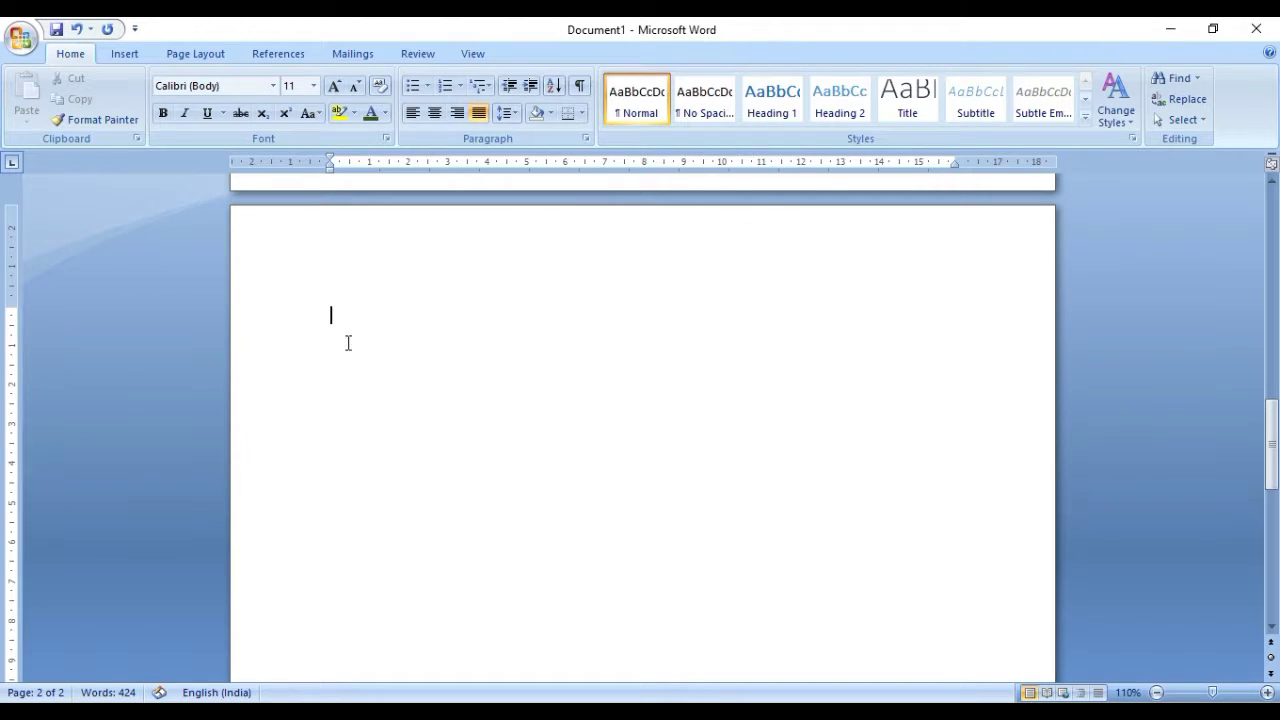
Step: Insert two default tabs on the blank page, then delete them again
{"action": "double_click", "coordinate": [347, 340]}
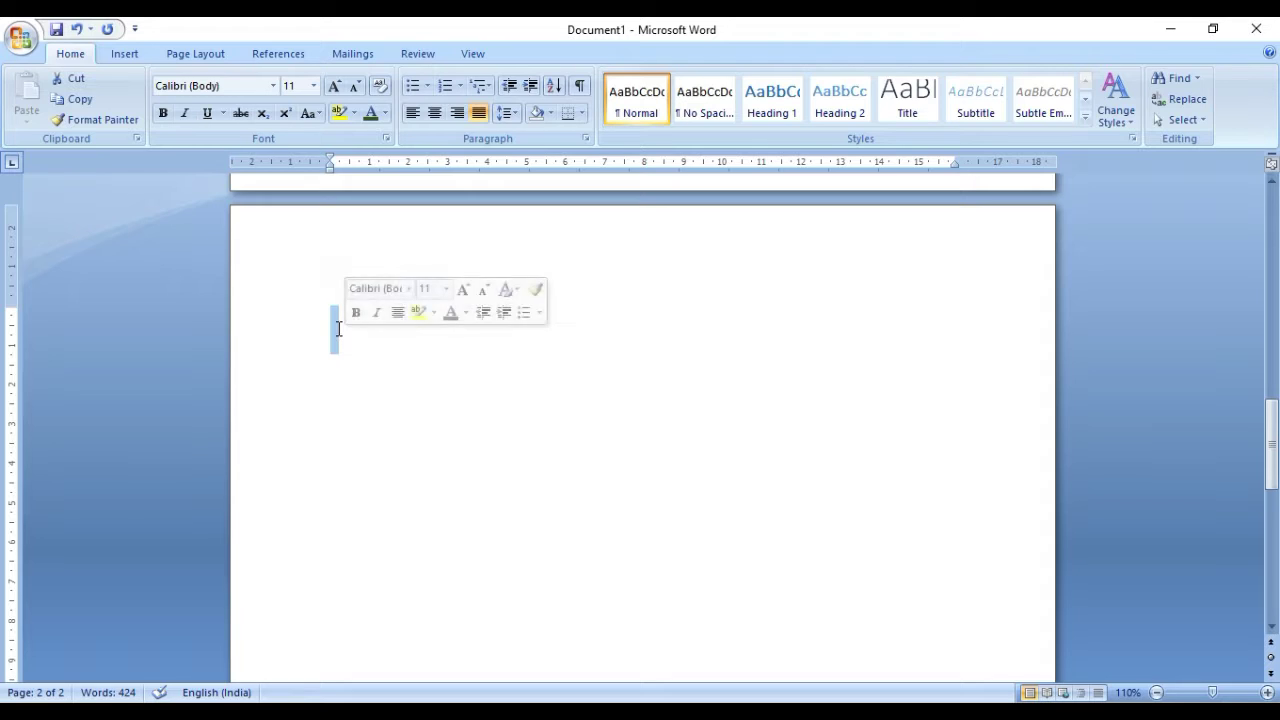
{"action": "left_click", "coordinate": [338, 327]}
{"action": "key", "text": "Tab"}
{"action": "key", "text": "Tab"}
{"action": "key", "text": "Tab"}
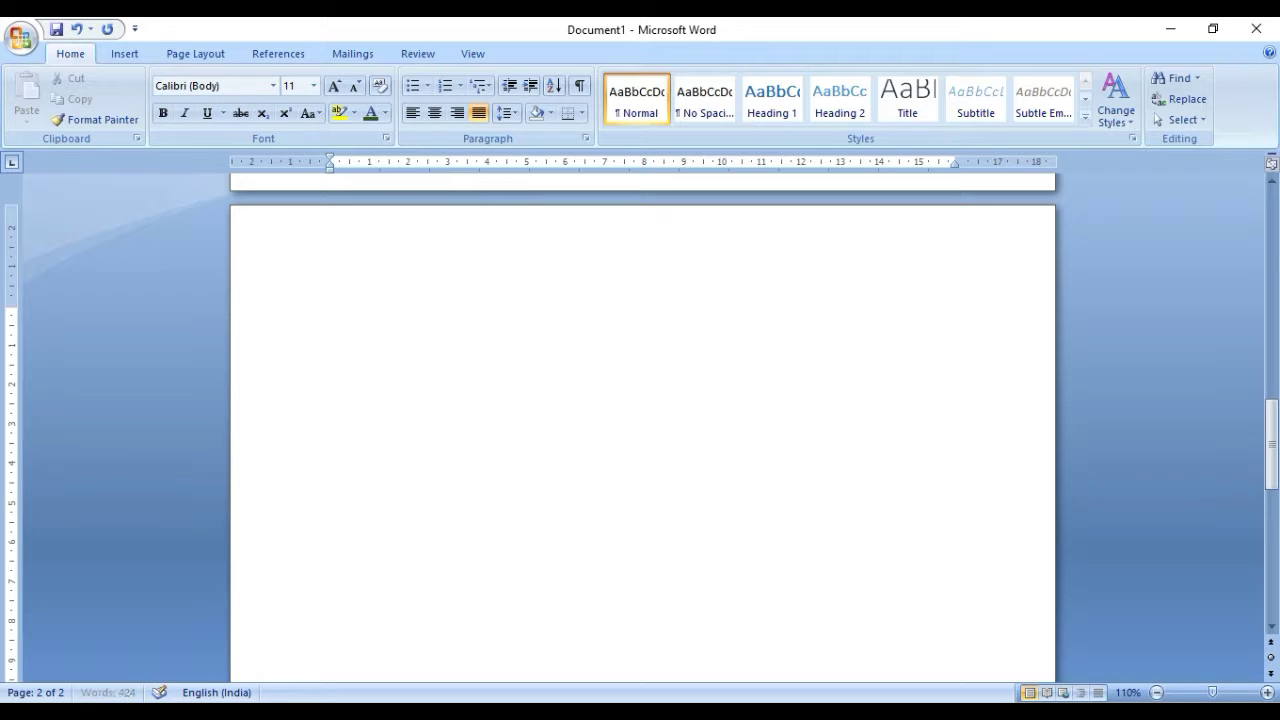
{"action": "key", "text": "Tab"}
{"action": "key", "text": "BackSpace"}
{"action": "key", "text": "BackSpace"}
{"action": "key", "text": "BackSpace"}
{"action": "key", "text": "BackSpace"}
{"action": "key", "text": "BackSpace"}
{"action": "key", "text": "BackSpace"}
{"action": "left_click", "coordinate": [473, 56]}
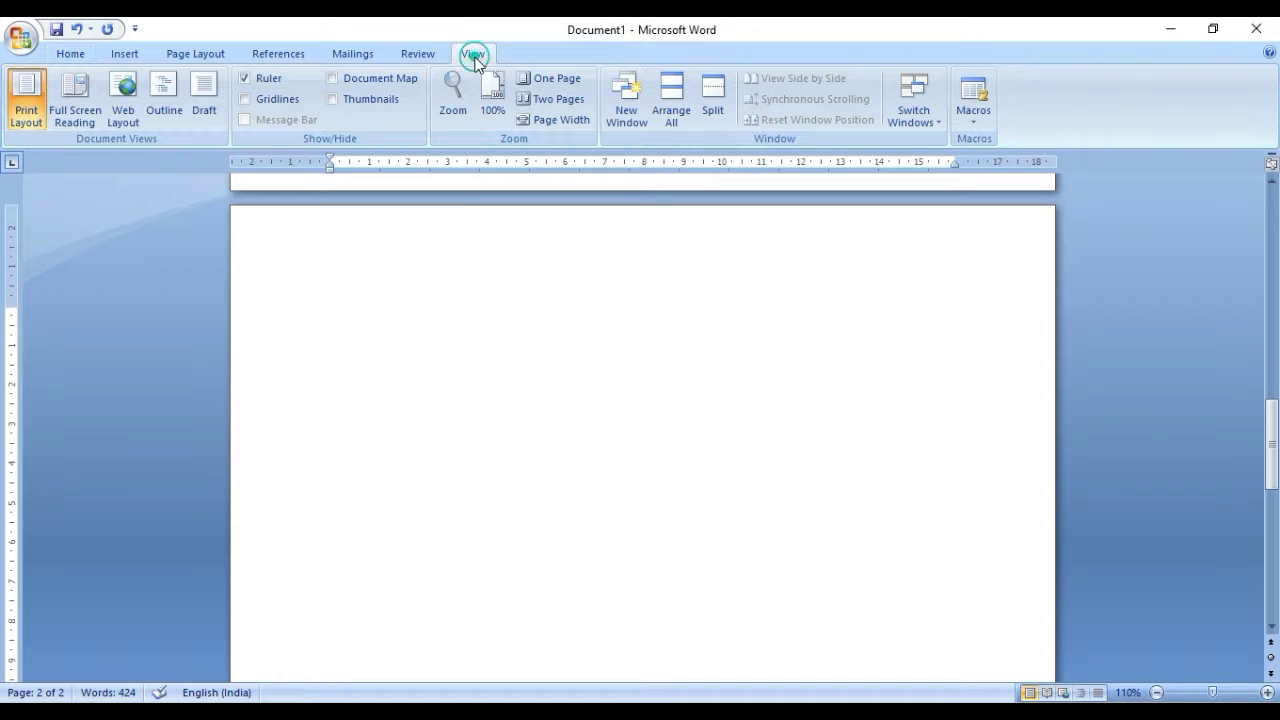
{"action": "left_click", "coordinate": [251, 80]}
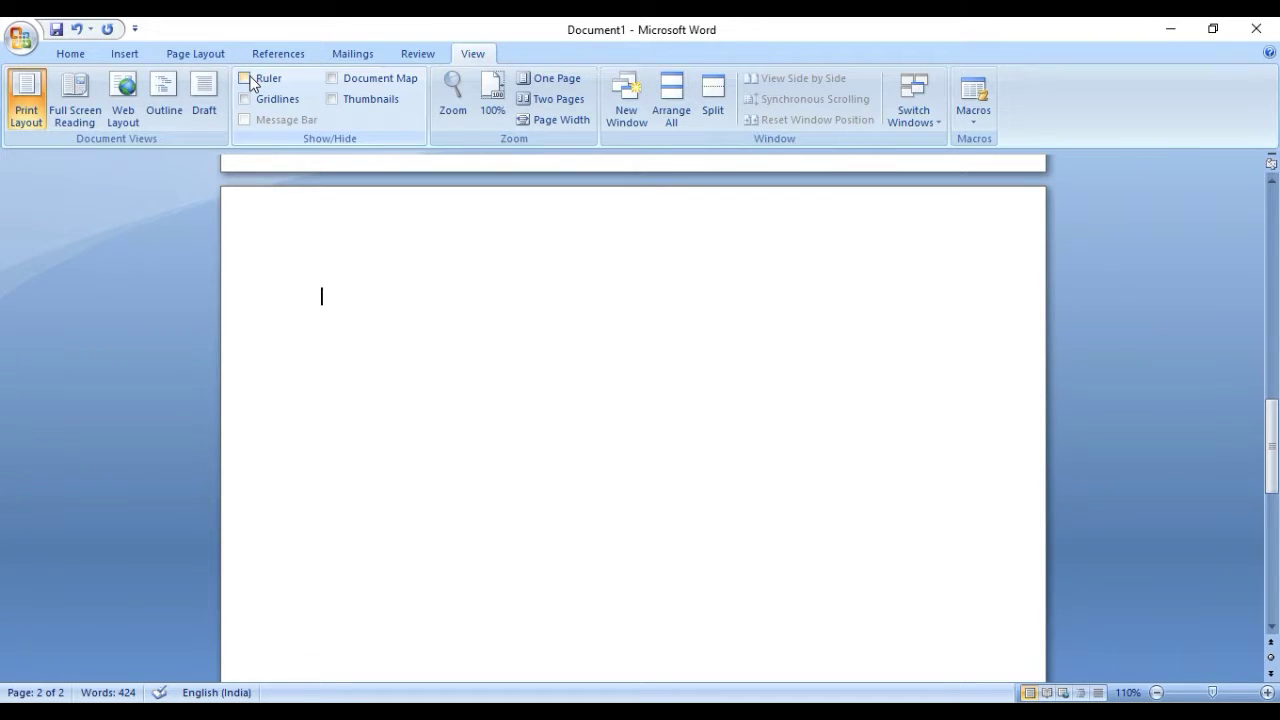
{"action": "left_click", "coordinate": [243, 80]}
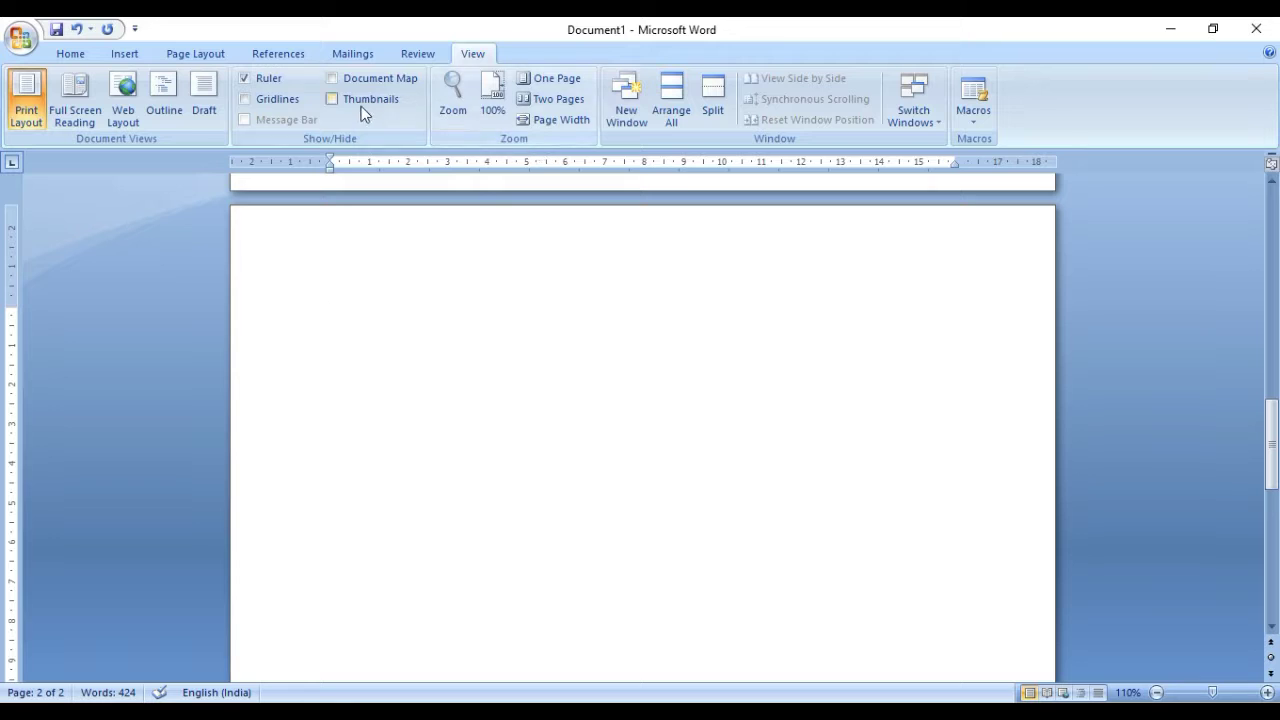
{"action": "left_click", "coordinate": [255, 77]}
{"action": "left_click", "coordinate": [255, 77]}
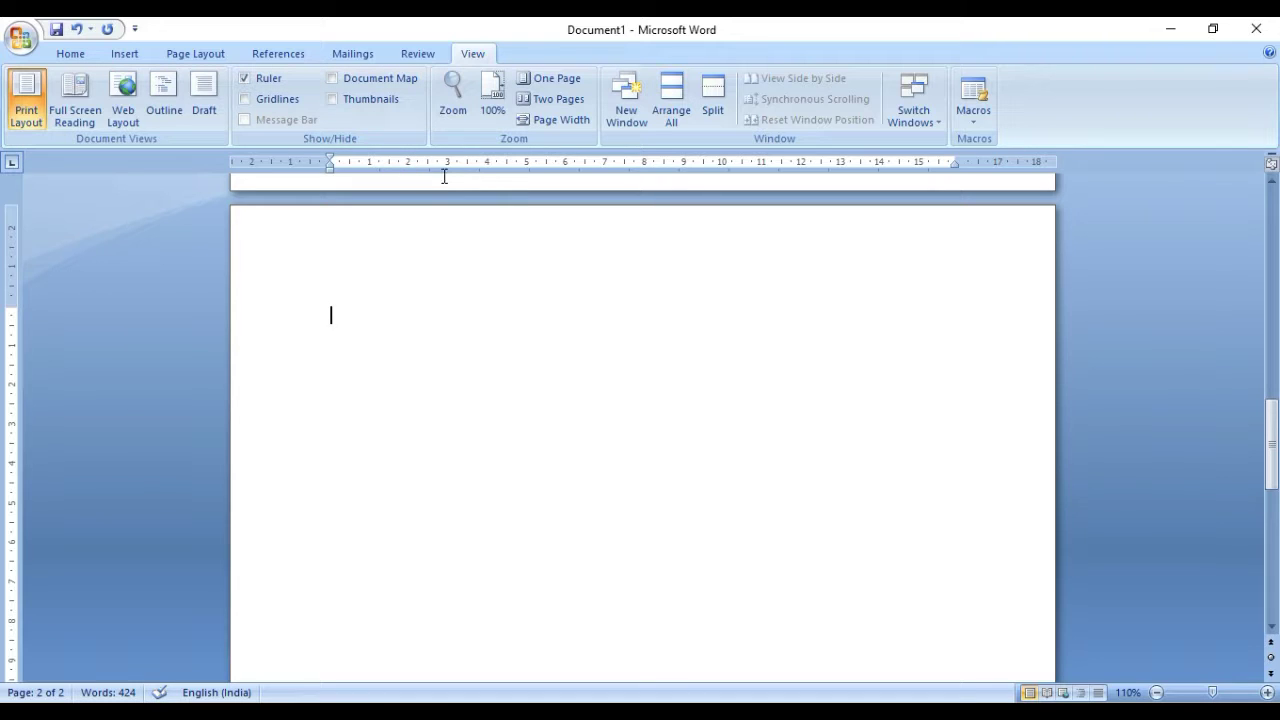
Step: Add a 6 cm left tab stop to the empty paragraph on page 2
{"action": "left_click", "coordinate": [80, 54]}
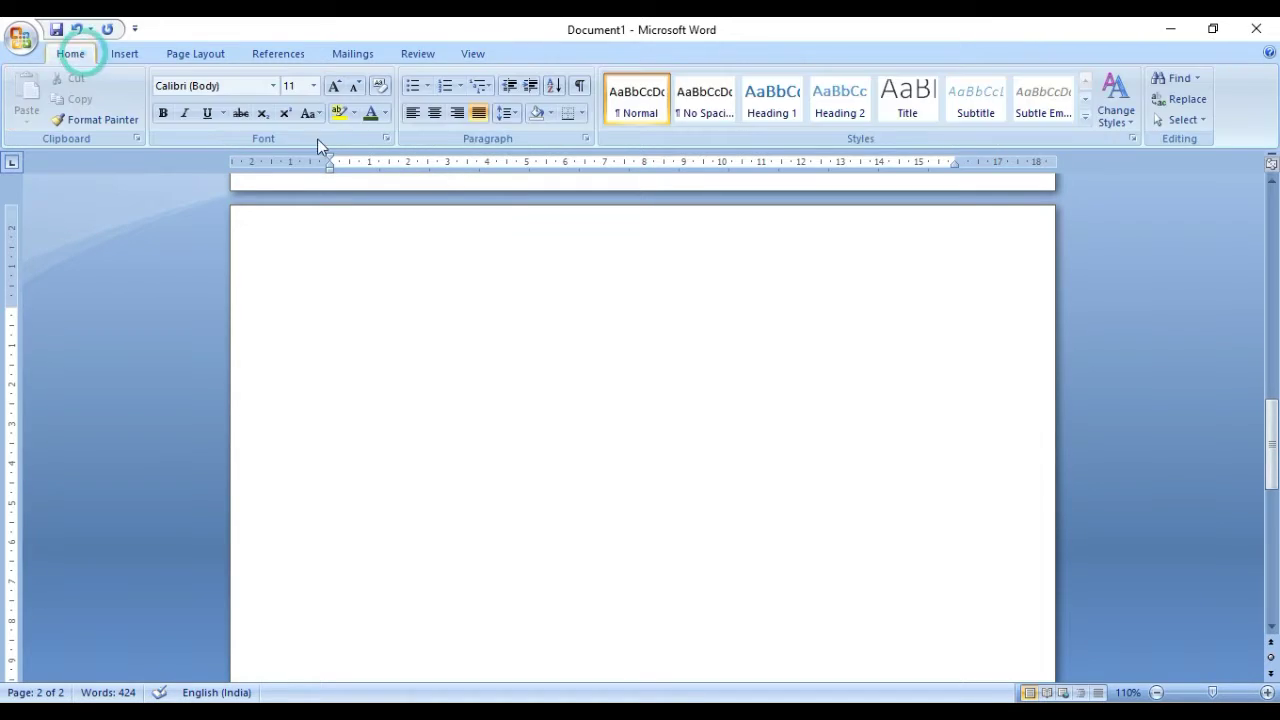
{"action": "left_click", "coordinate": [589, 138]}
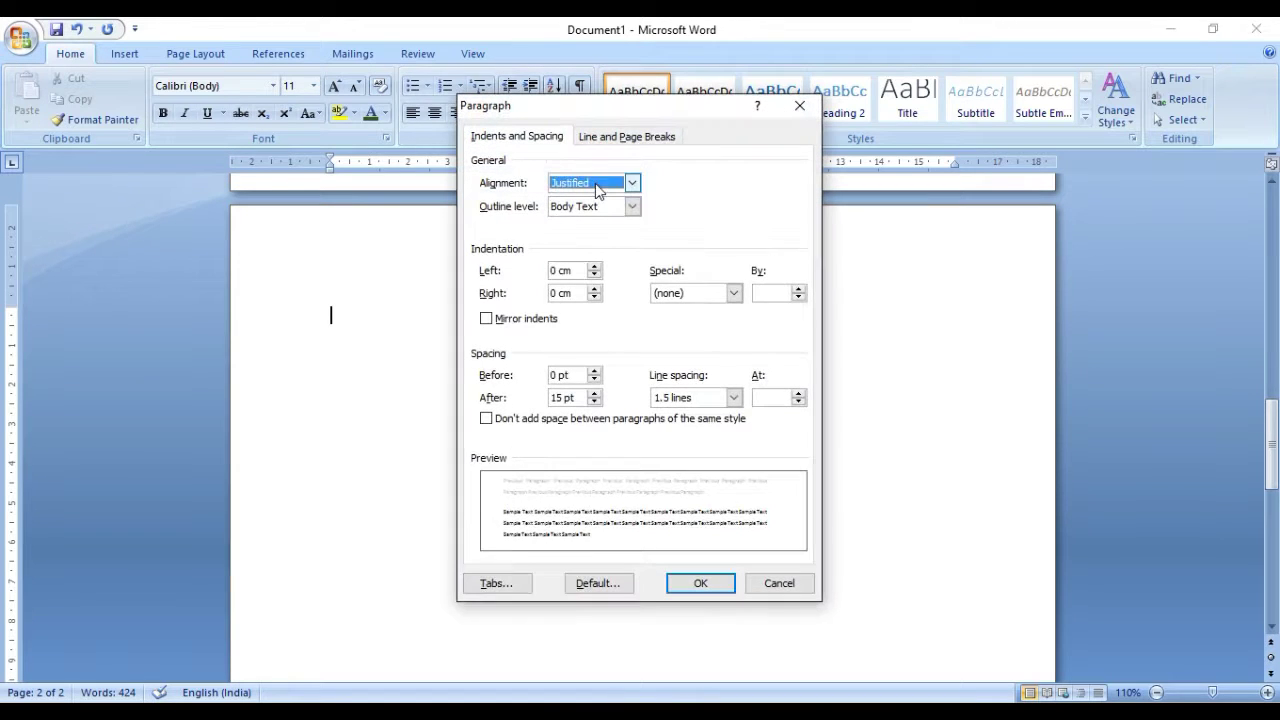
{"action": "left_click", "coordinate": [485, 582]}
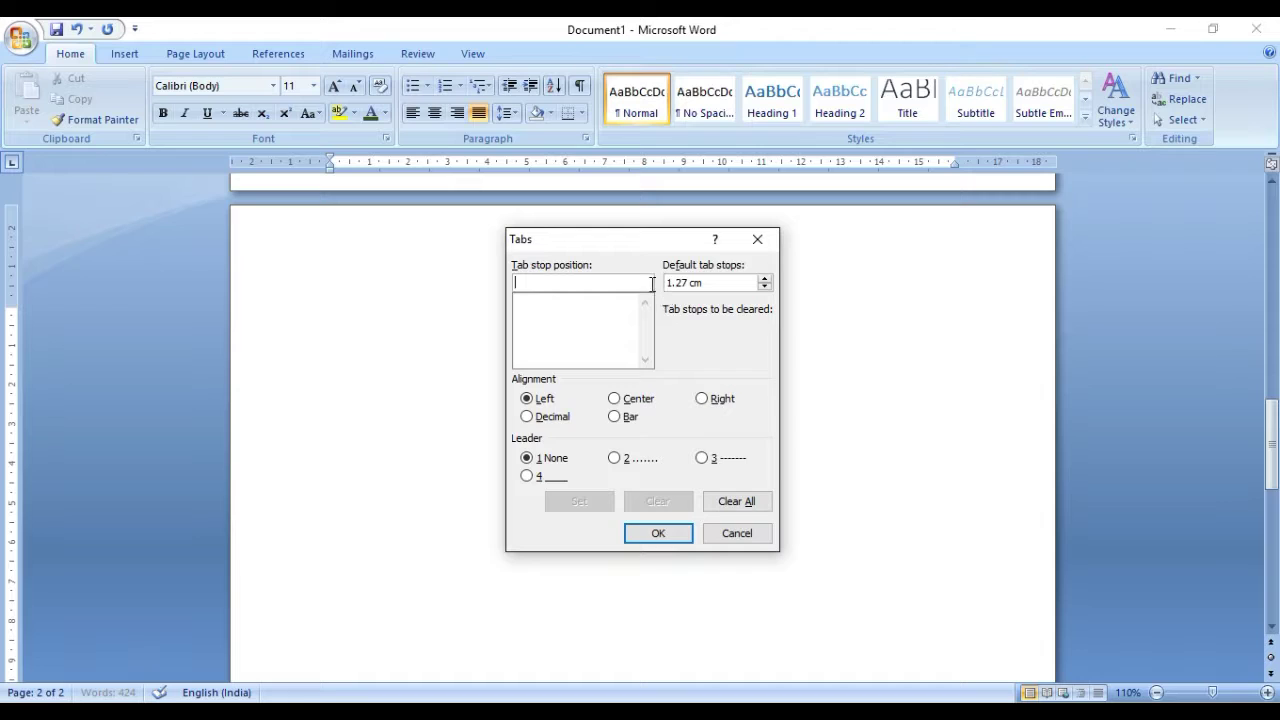
{"action": "type", "text": "6"}
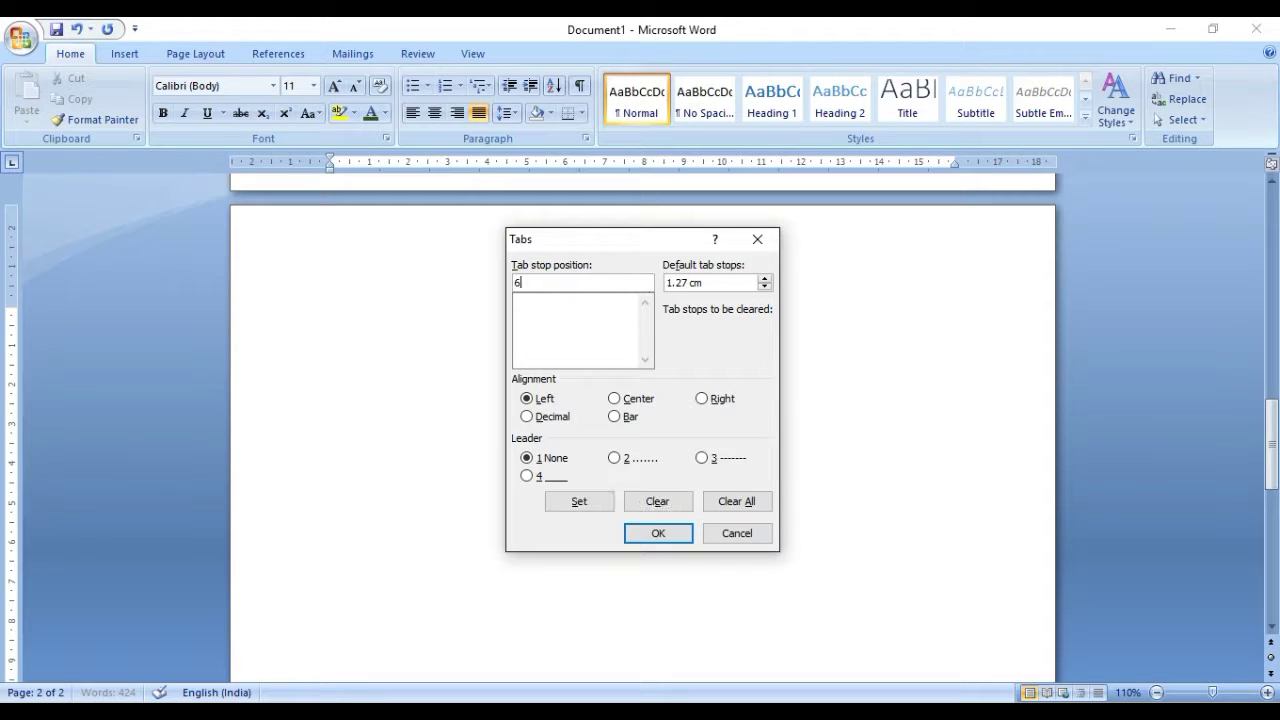
{"action": "left_click", "coordinate": [657, 533]}
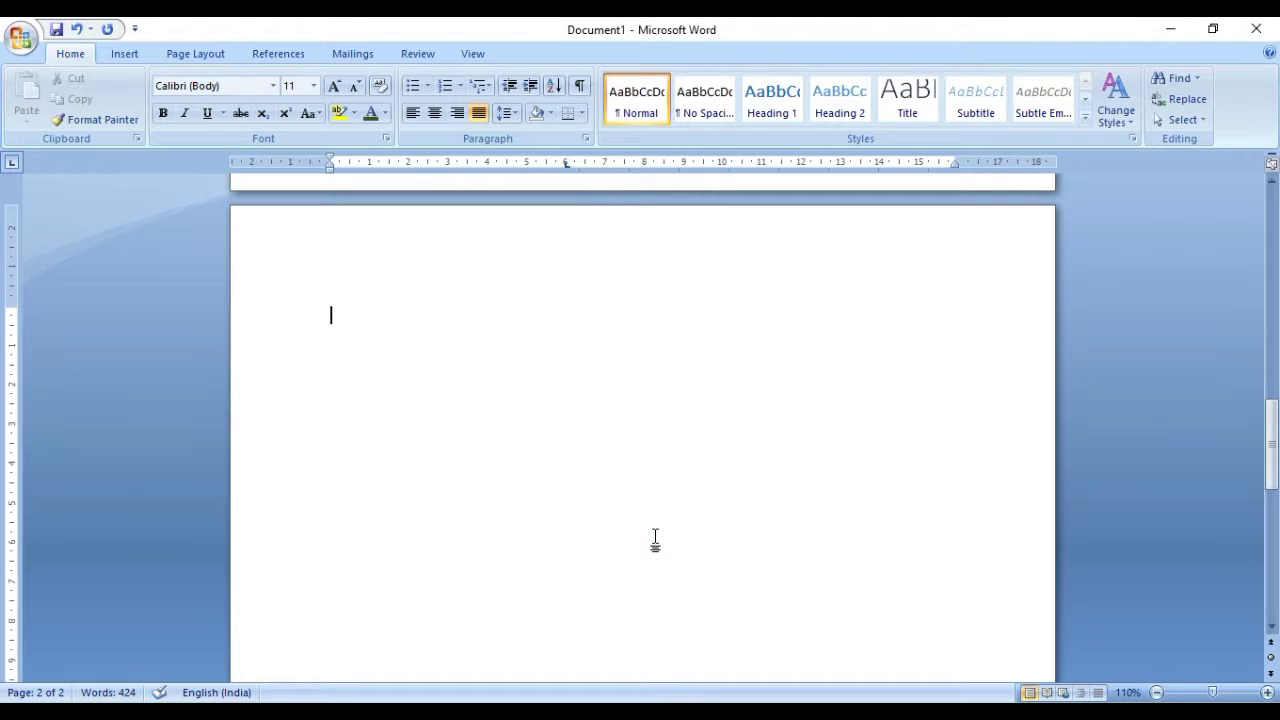
Step: Type 'Product A', then a tab to the 6 cm stop and a colon, at page 2's top
{"action": "double_click", "coordinate": [569, 180]}
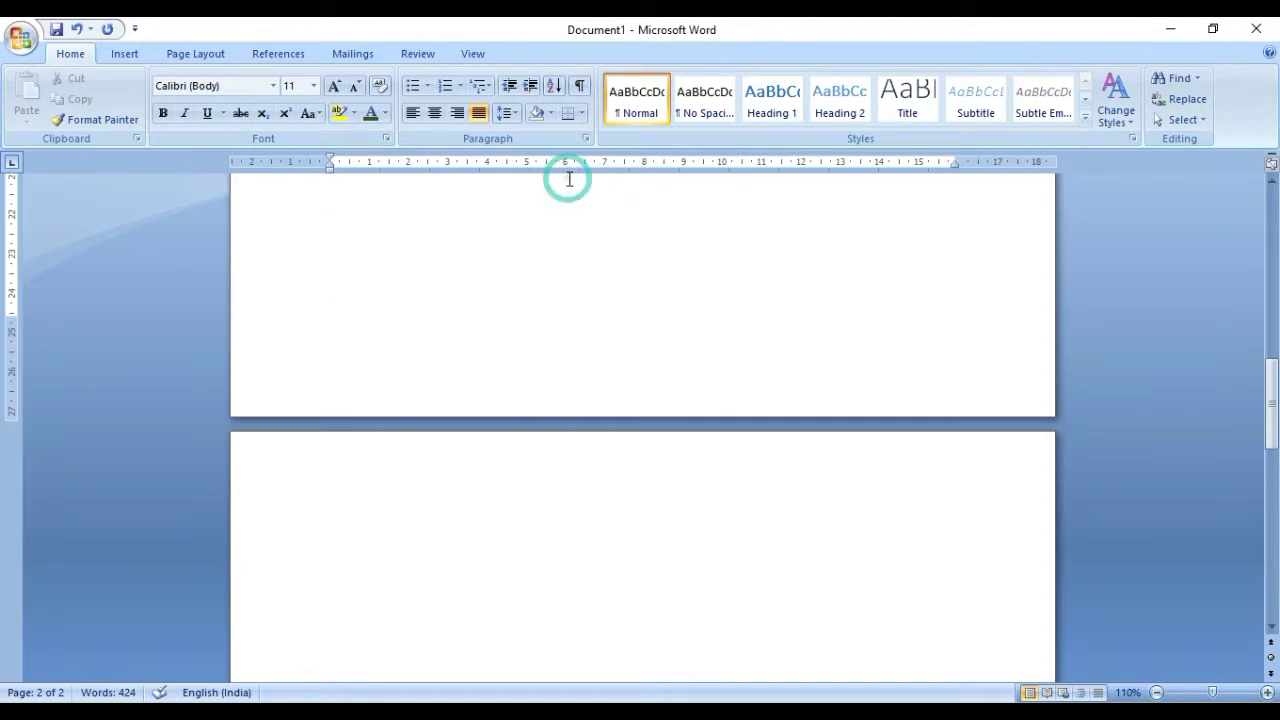
{"action": "left_click", "coordinate": [530, 568]}
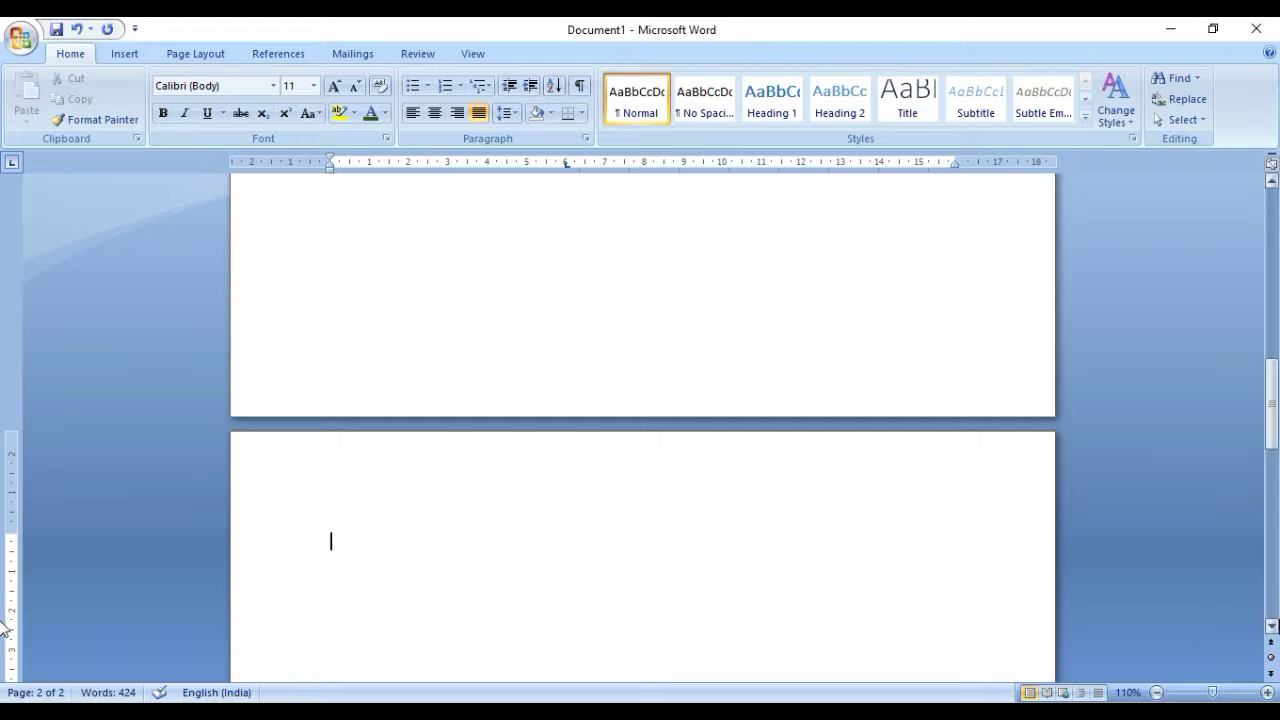
{"action": "left_click", "coordinate": [1271, 626]}
{"action": "left_click", "coordinate": [1271, 626]}
{"action": "left_click", "coordinate": [1271, 626]}
{"action": "left_click", "coordinate": [1271, 626]}
{"action": "left_click", "coordinate": [1271, 626]}
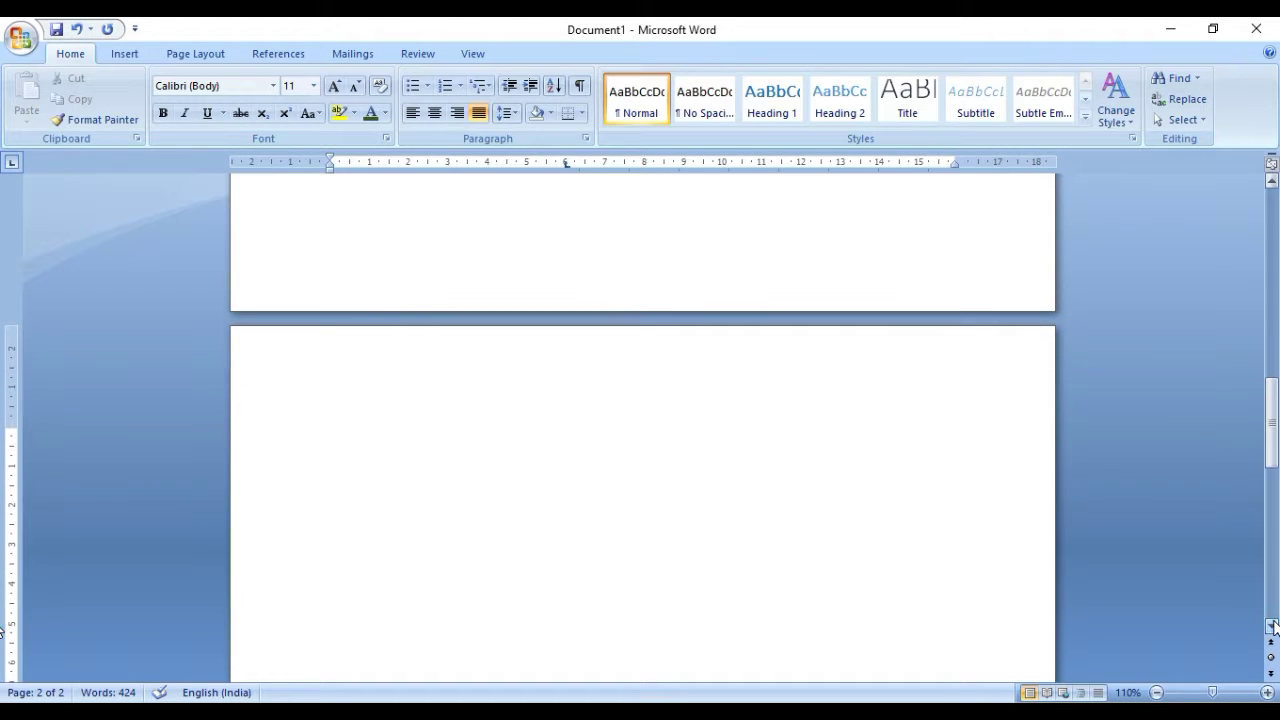
{"action": "type", "text": "hh"}
{"action": "key", "text": "BackSpace"}
{"action": "key", "text": "BackSpace"}
{"action": "type", "text": "Product A"}
{"action": "key", "text": "Tab"}
{"action": "type", "text": ":"}
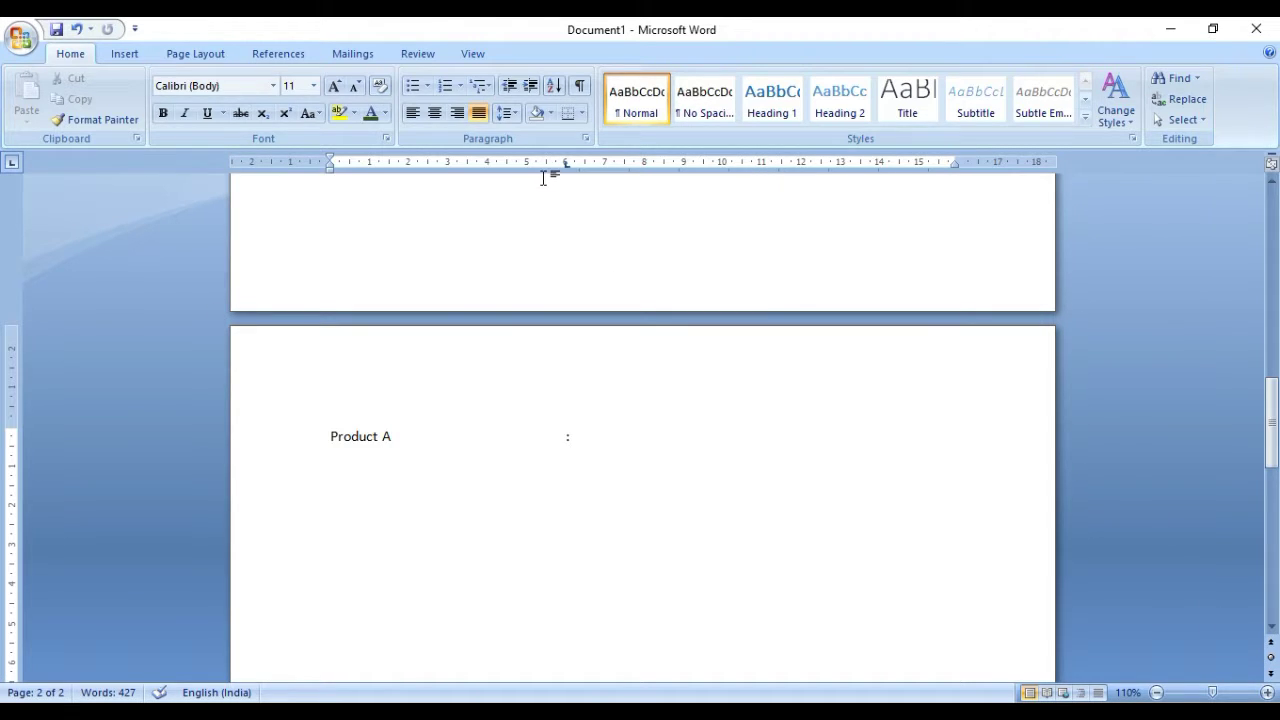
Step: Add a Decimal tab stop at 9 cm alongside the existing 6 cm stop
{"action": "left_click", "coordinate": [586, 138]}
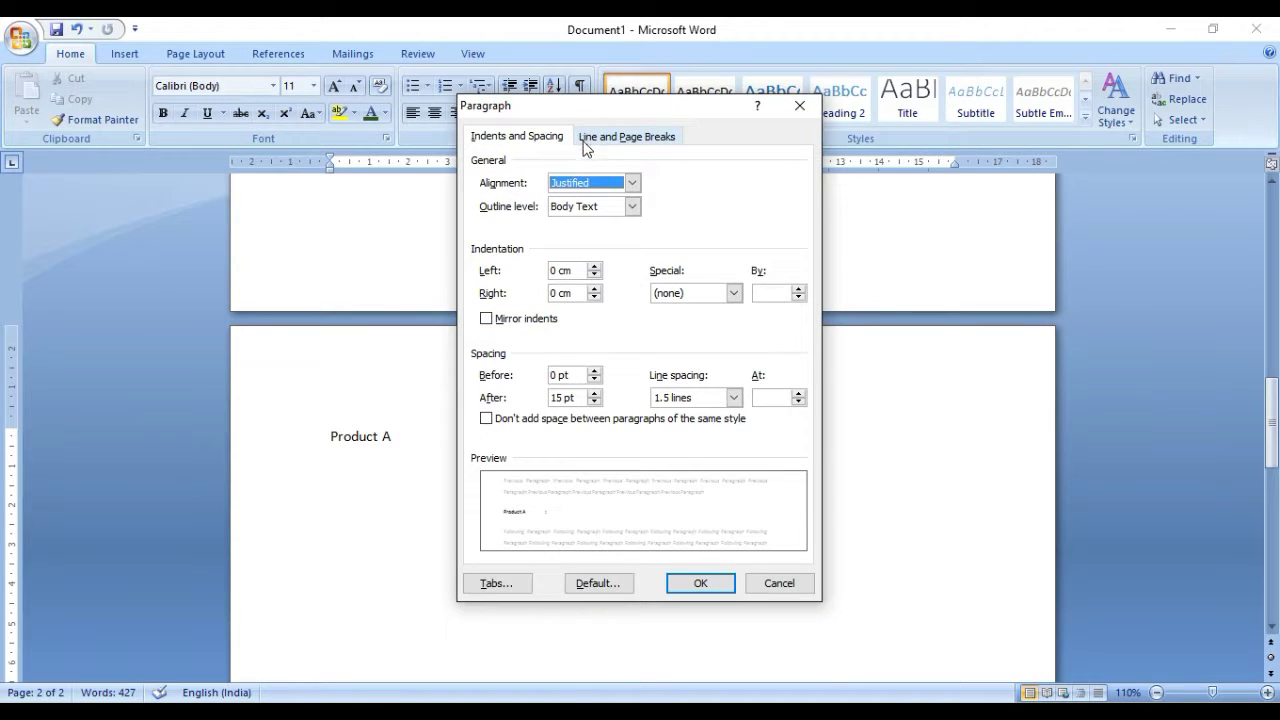
{"action": "left_click", "coordinate": [491, 586]}
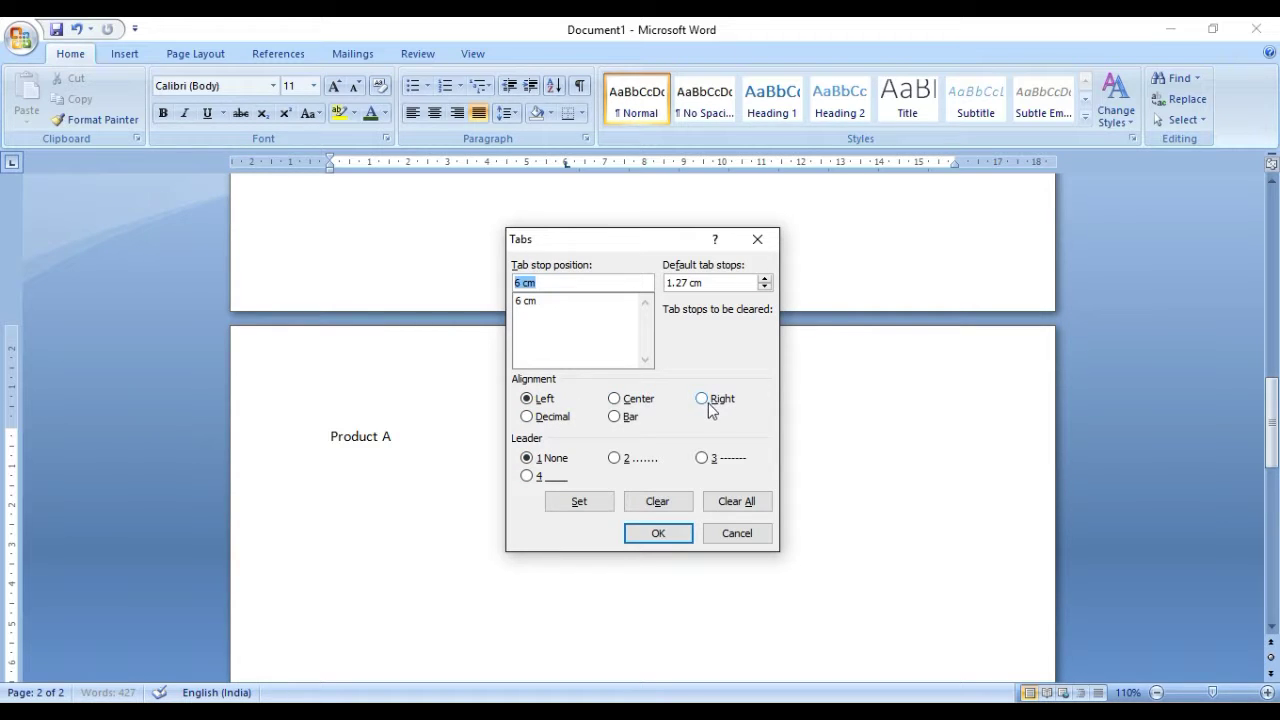
{"action": "left_click", "coordinate": [527, 400]}
{"action": "left_click", "coordinate": [548, 418]}
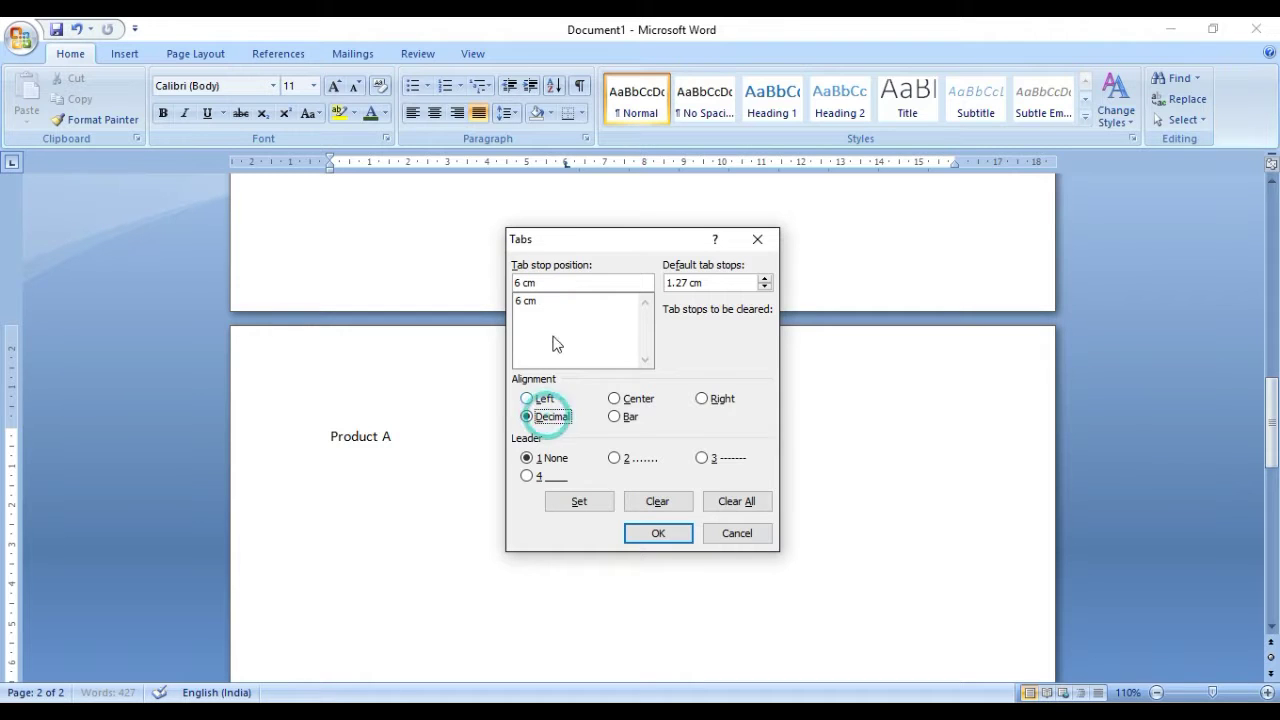
{"action": "left_click", "coordinate": [562, 282]}
{"action": "key", "text": "BackSpace"}
{"action": "key", "text": "BackSpace"}
{"action": "key", "text": "BackSpace"}
{"action": "key", "text": "BackSpace"}
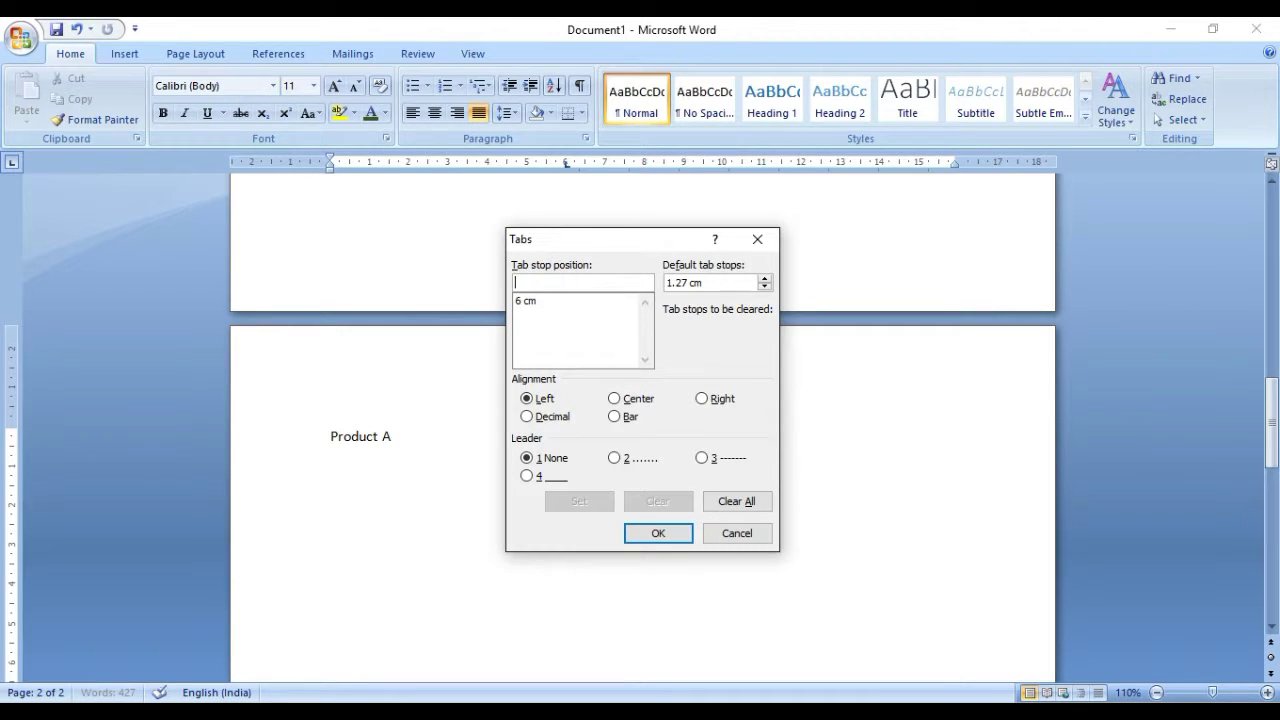
{"action": "type", "text": "9"}
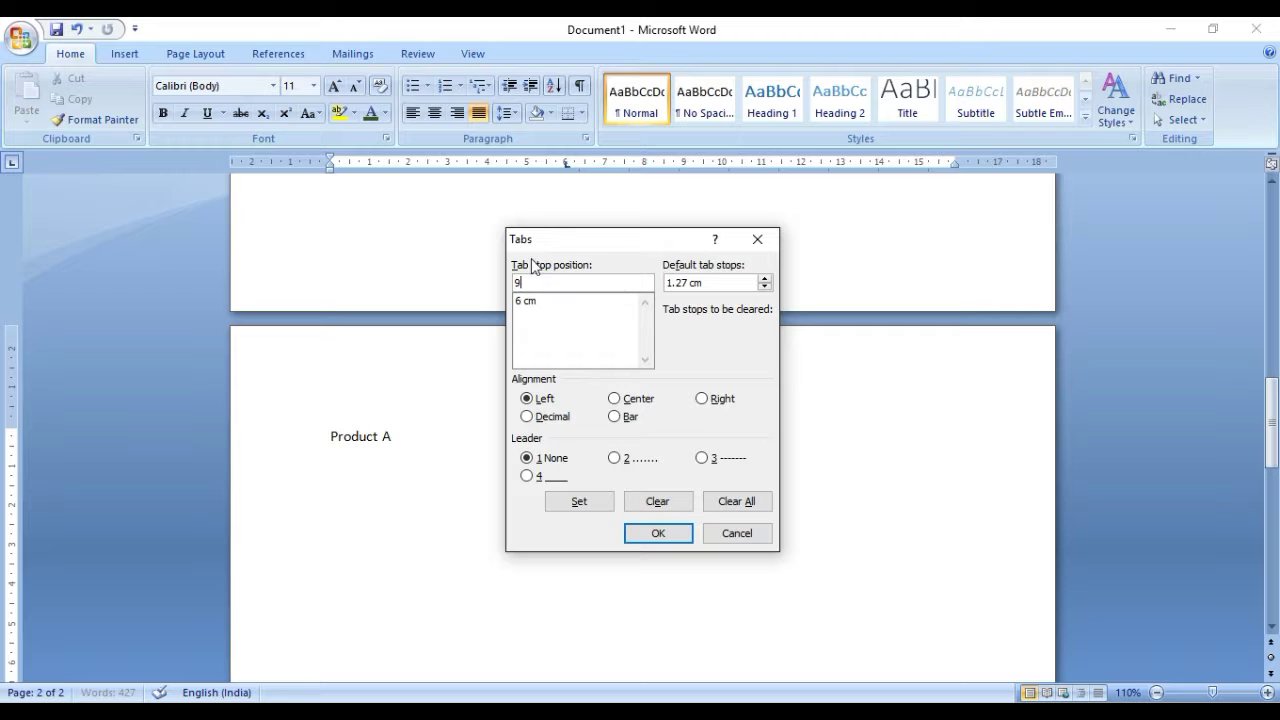
{"action": "left_click", "coordinate": [548, 418]}
{"action": "left_click", "coordinate": [577, 503]}
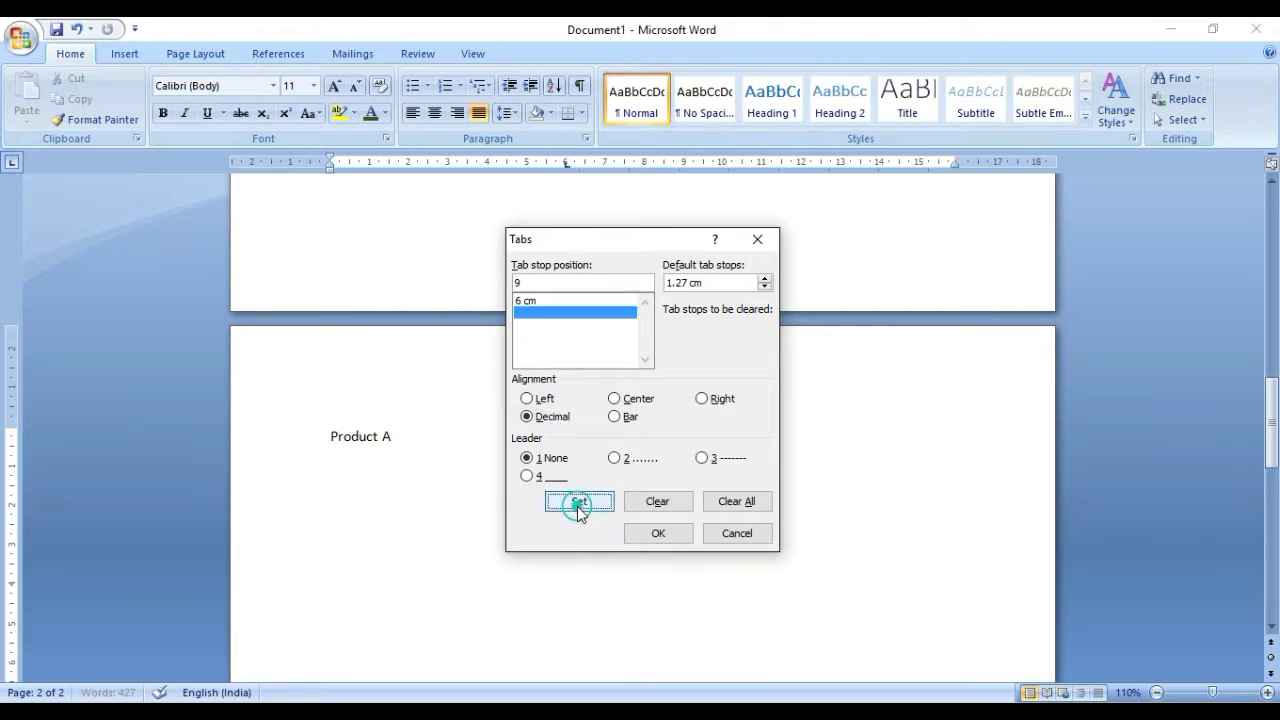
{"action": "left_click", "coordinate": [655, 532]}
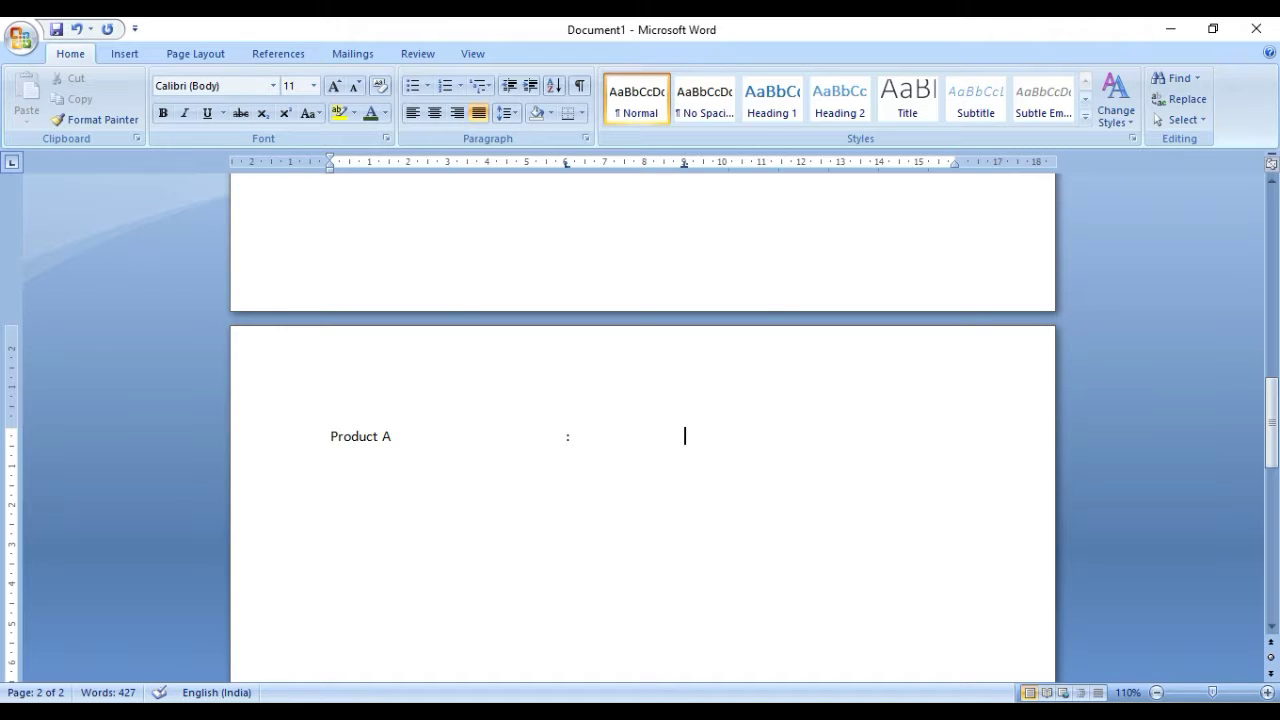
Step: Enter 250.25 as Product A's amount and start a new line
{"action": "type", "text": "250.25"}
{"action": "key", "text": "Return"}
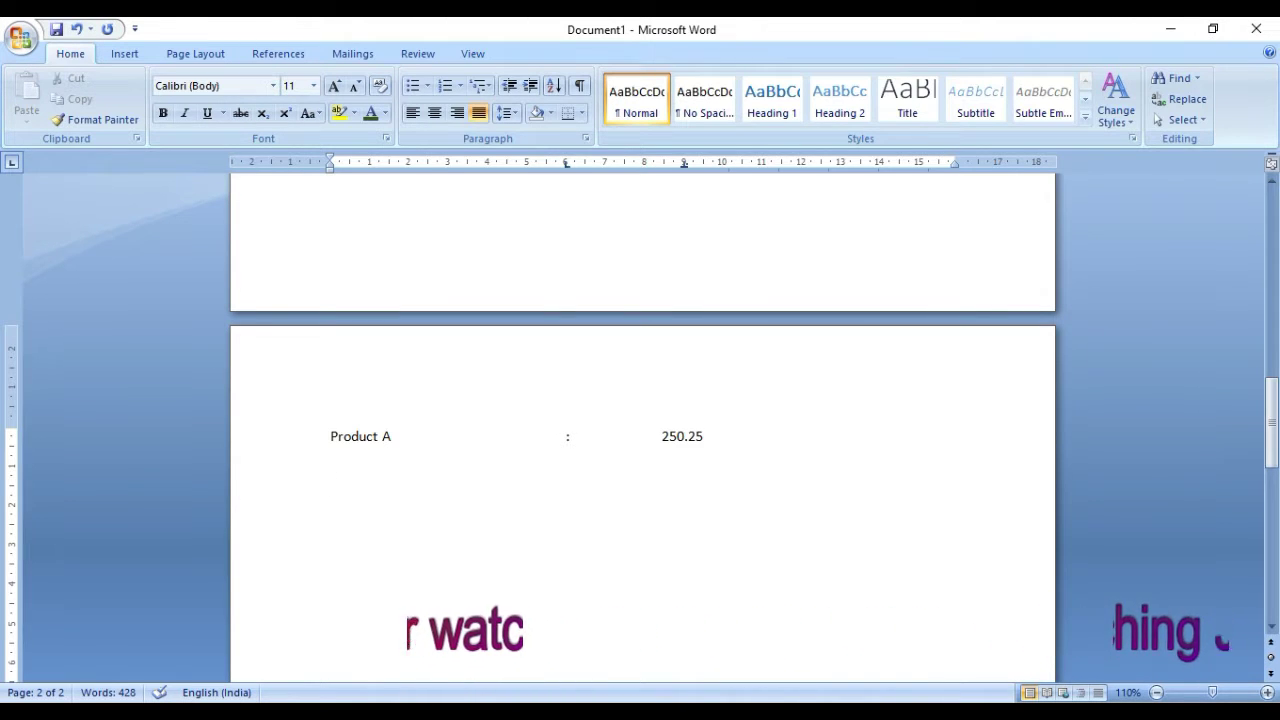
{"action": "key", "text": "ctrl+p"}
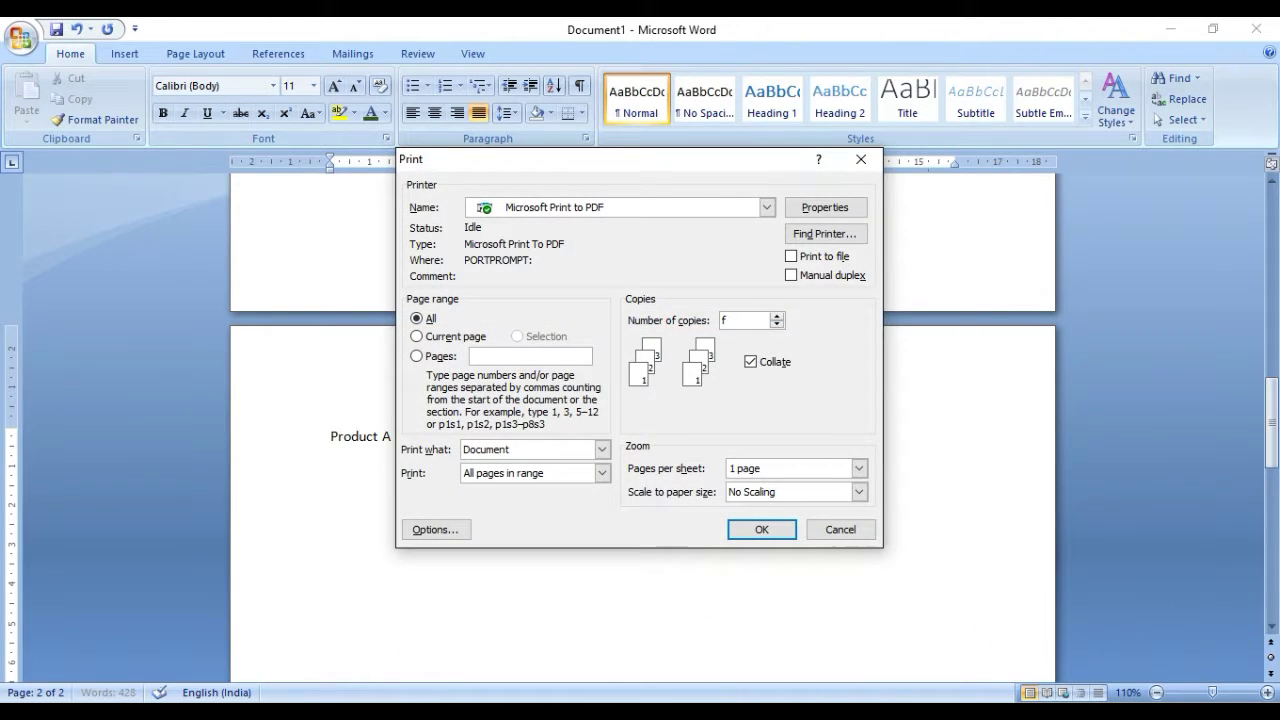
{"action": "key", "text": "Escape"}
Step: Add the line 'Product B : 124552.52', aligned on the 9 cm decimal stop
{"action": "type", "text": "P"}
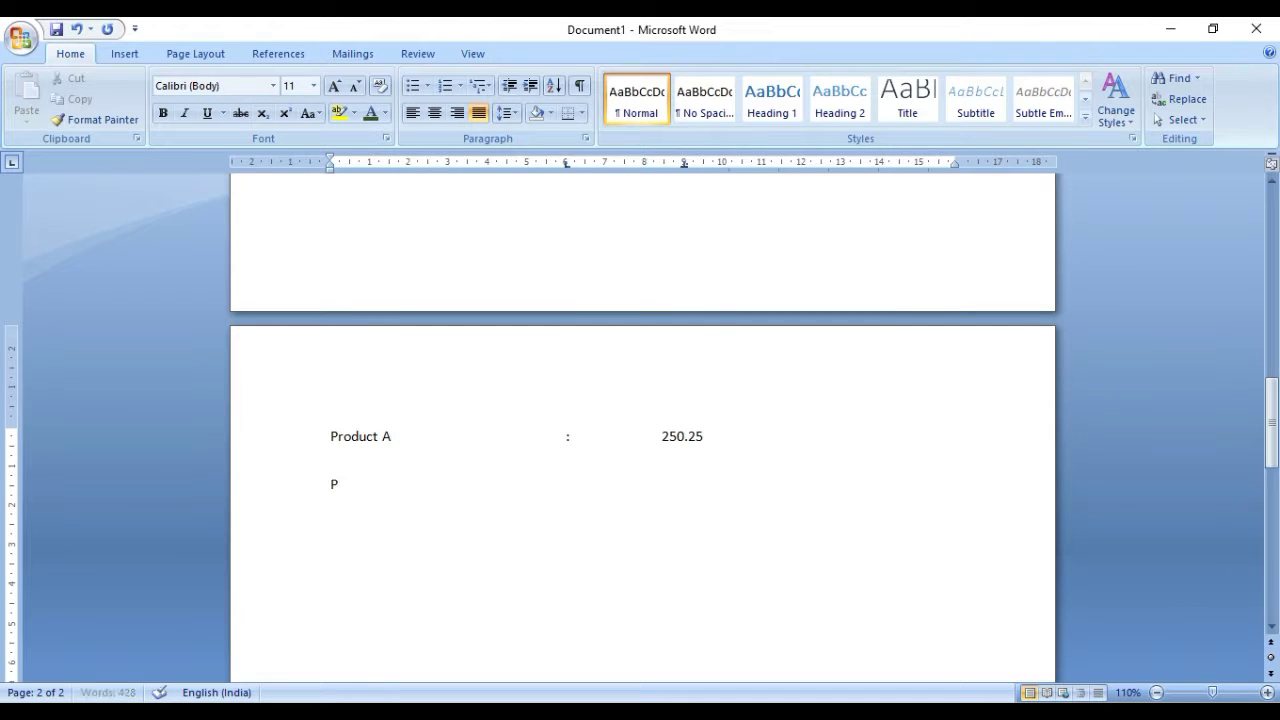
{"action": "type", "text": "roduct B"}
{"action": "key", "text": "Tab"}
{"action": "type", "text": ":"}
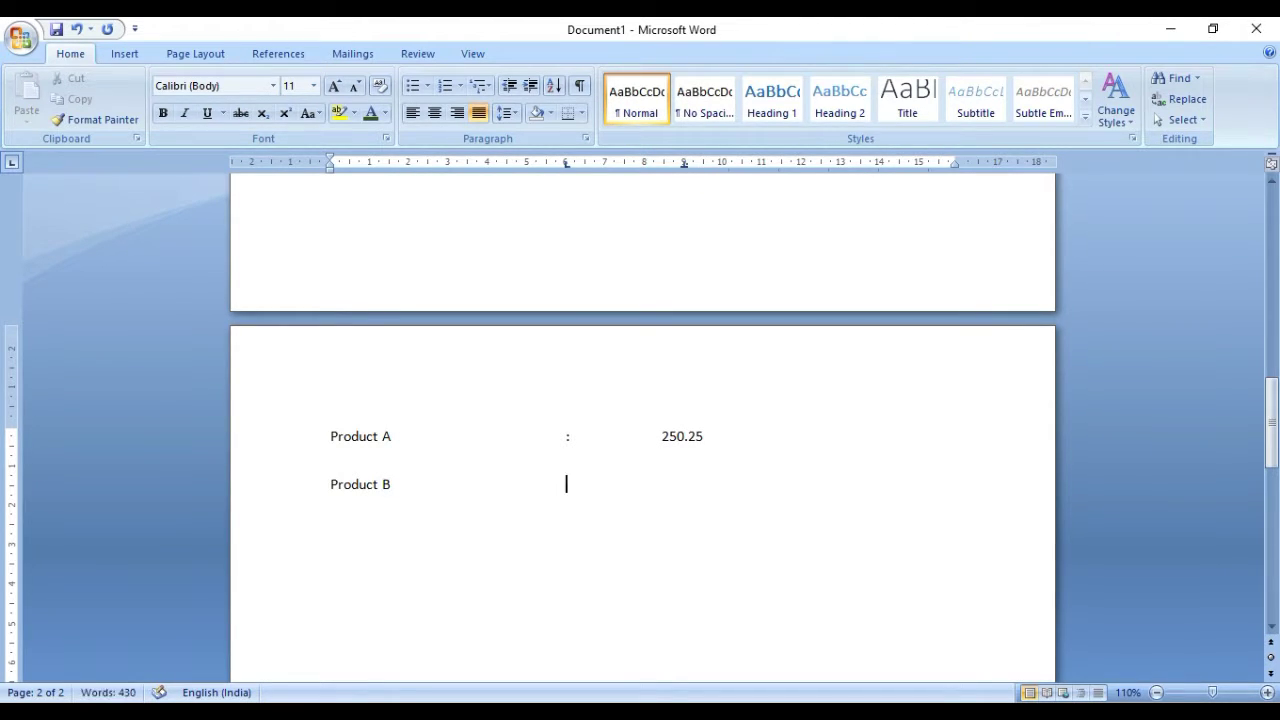
{"action": "key", "text": "Tab"}
{"action": "type", "text": "124552."}
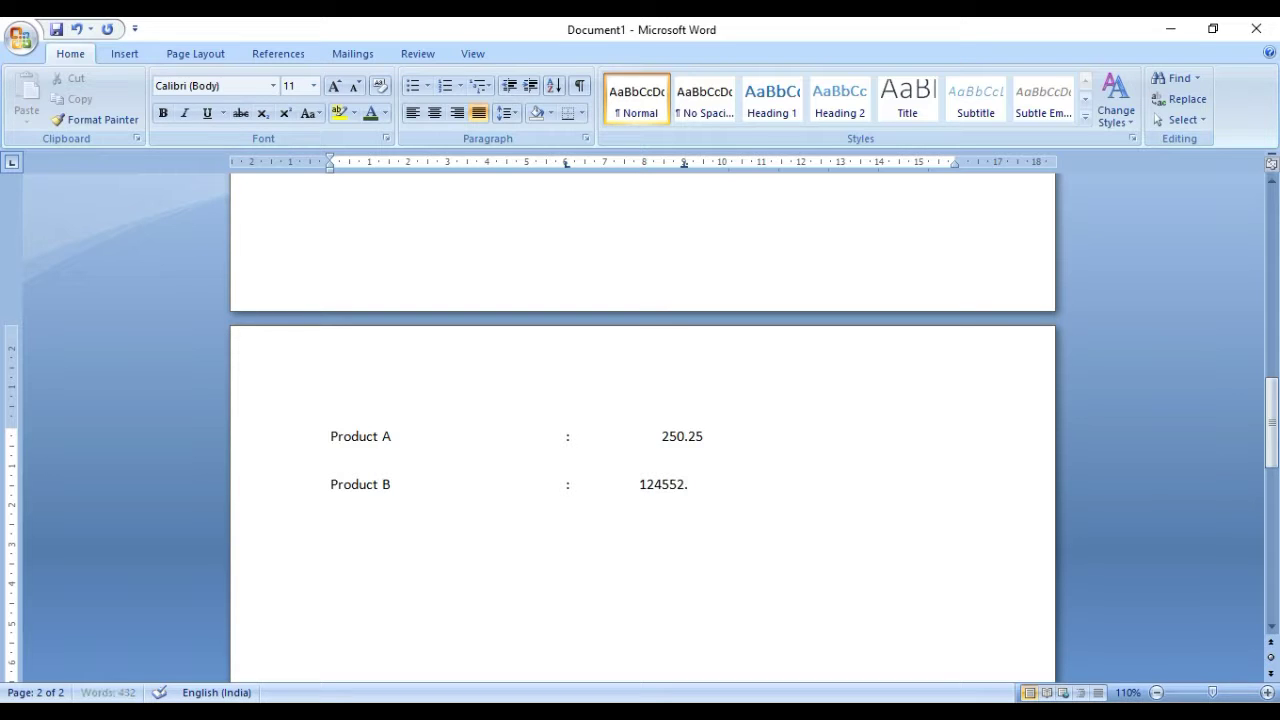
{"action": "type", "text": "52"}
{"action": "key", "text": "Return"}
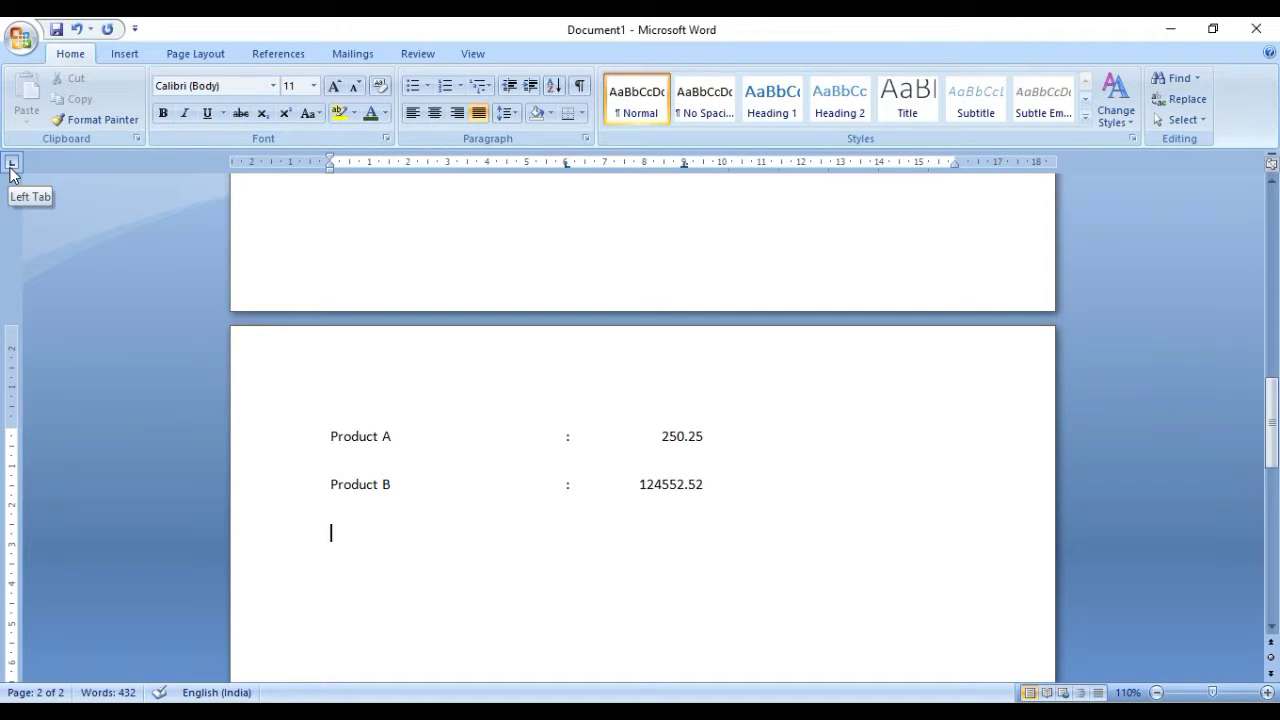
{"action": "left_click", "coordinate": [588, 139]}
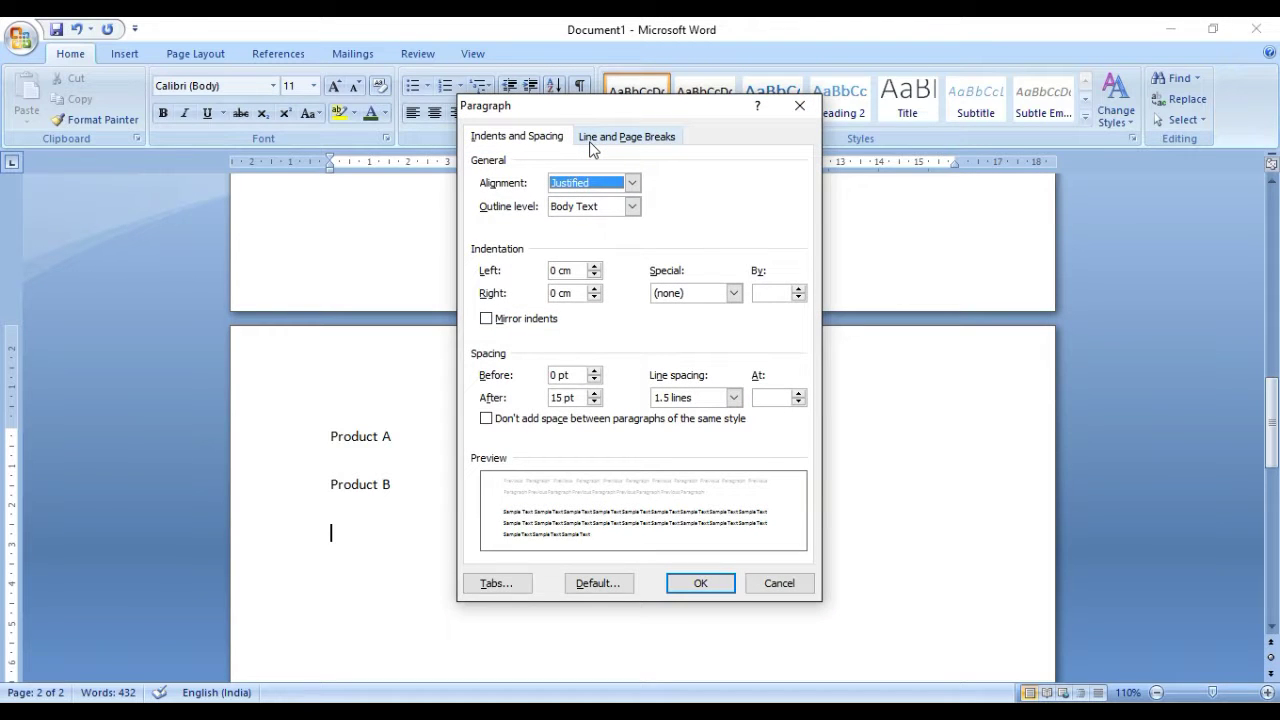
{"action": "left_click", "coordinate": [779, 583]}
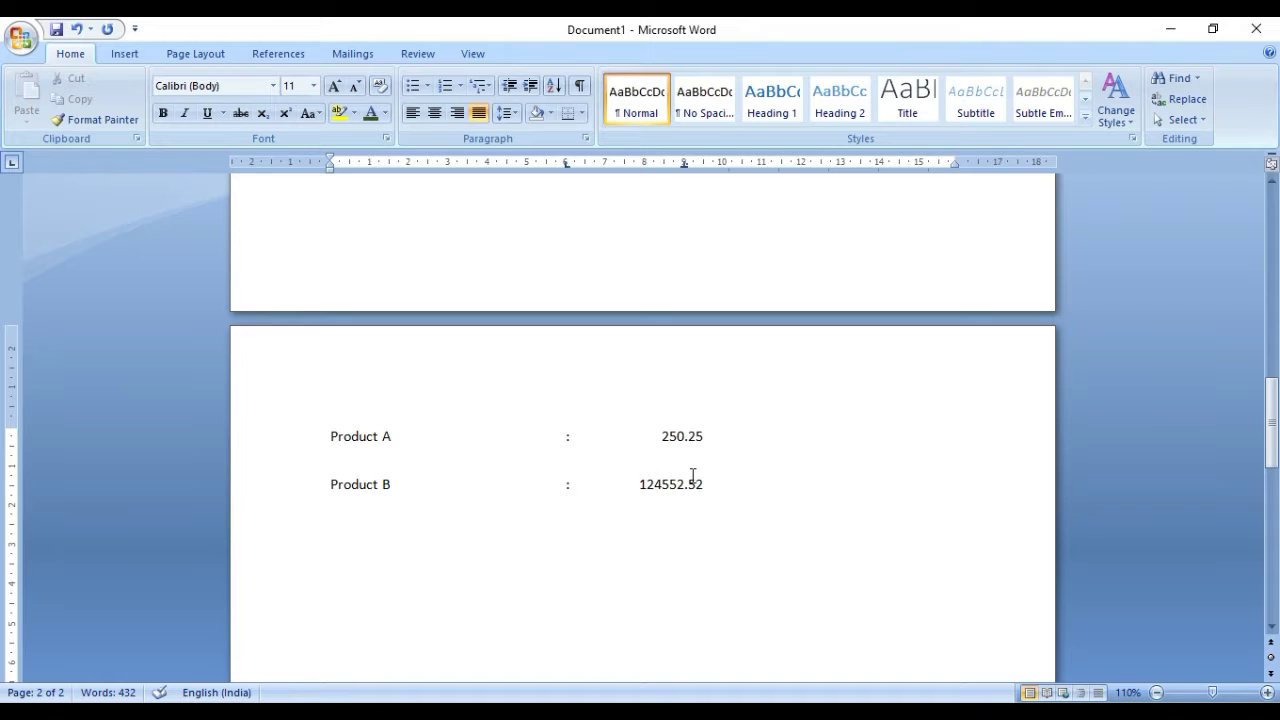
Step: Insert a page break and clear the carried-over 6 cm and 9 cm tab stops
{"action": "key", "text": "ctrl+Return"}
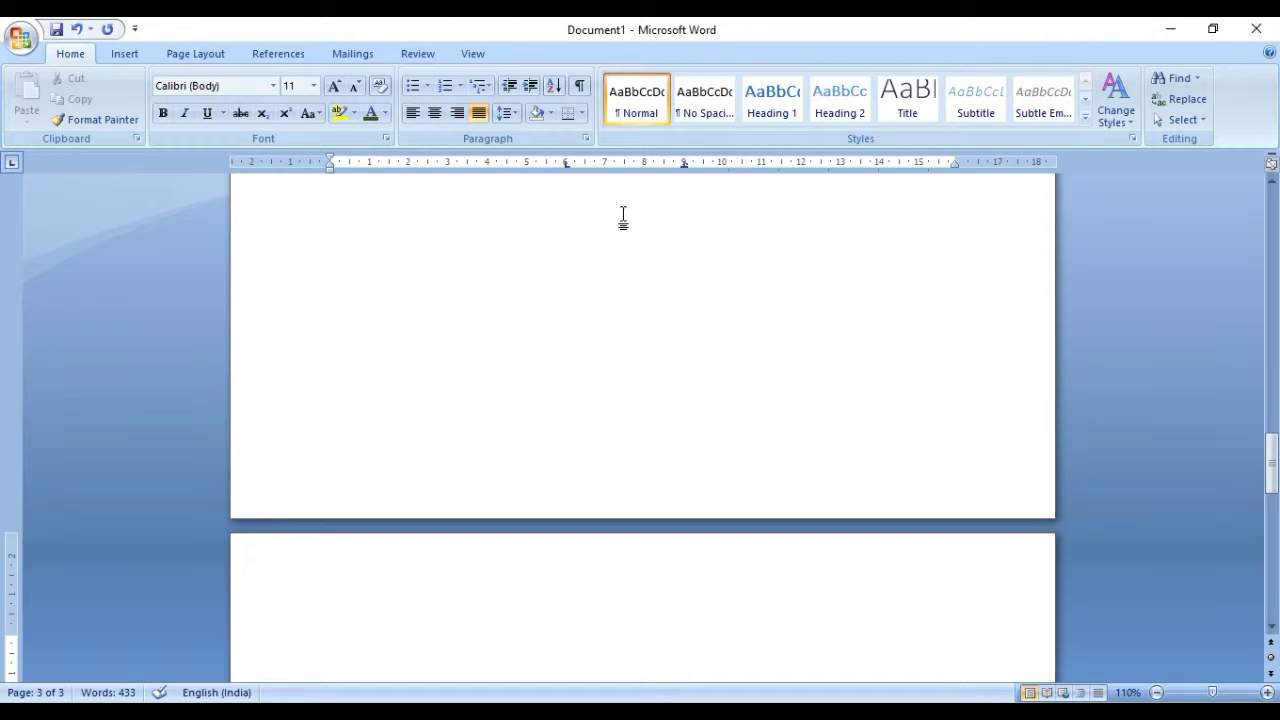
{"action": "left_click", "coordinate": [566, 166]}
{"action": "left_click", "coordinate": [585, 138]}
{"action": "left_click", "coordinate": [510, 585]}
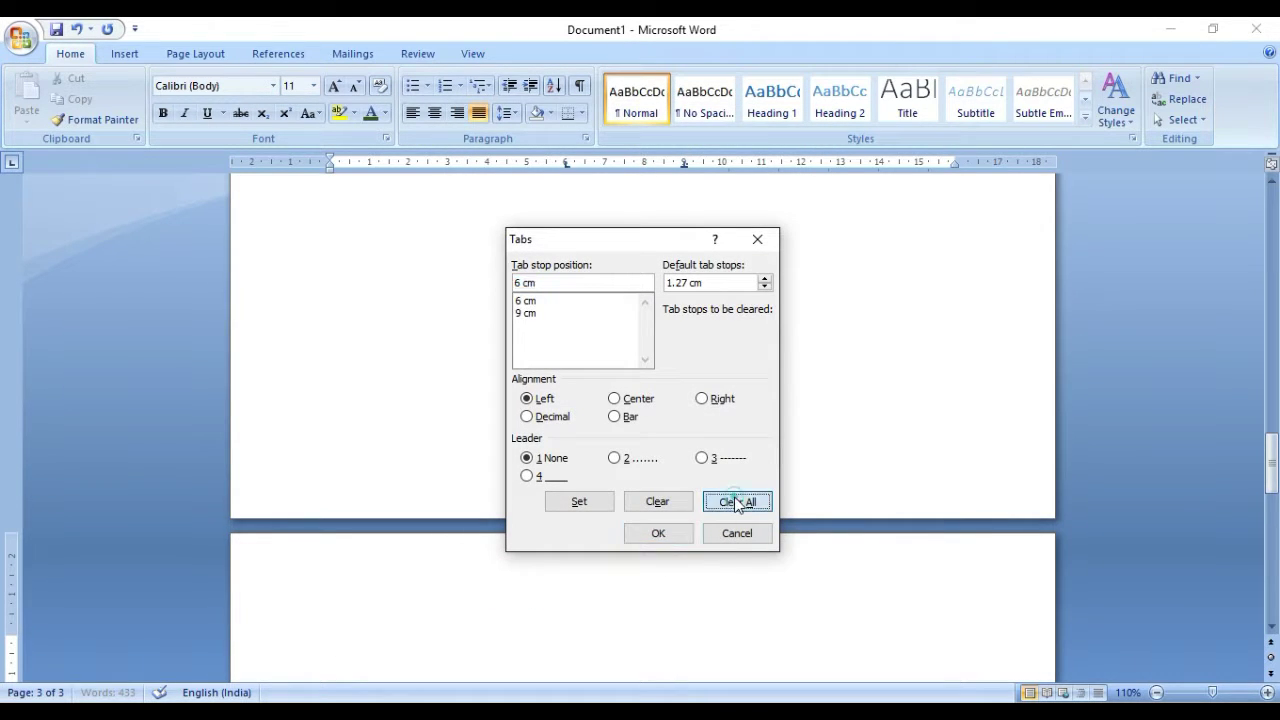
{"action": "left_click", "coordinate": [737, 501]}
{"action": "left_click", "coordinate": [659, 533]}
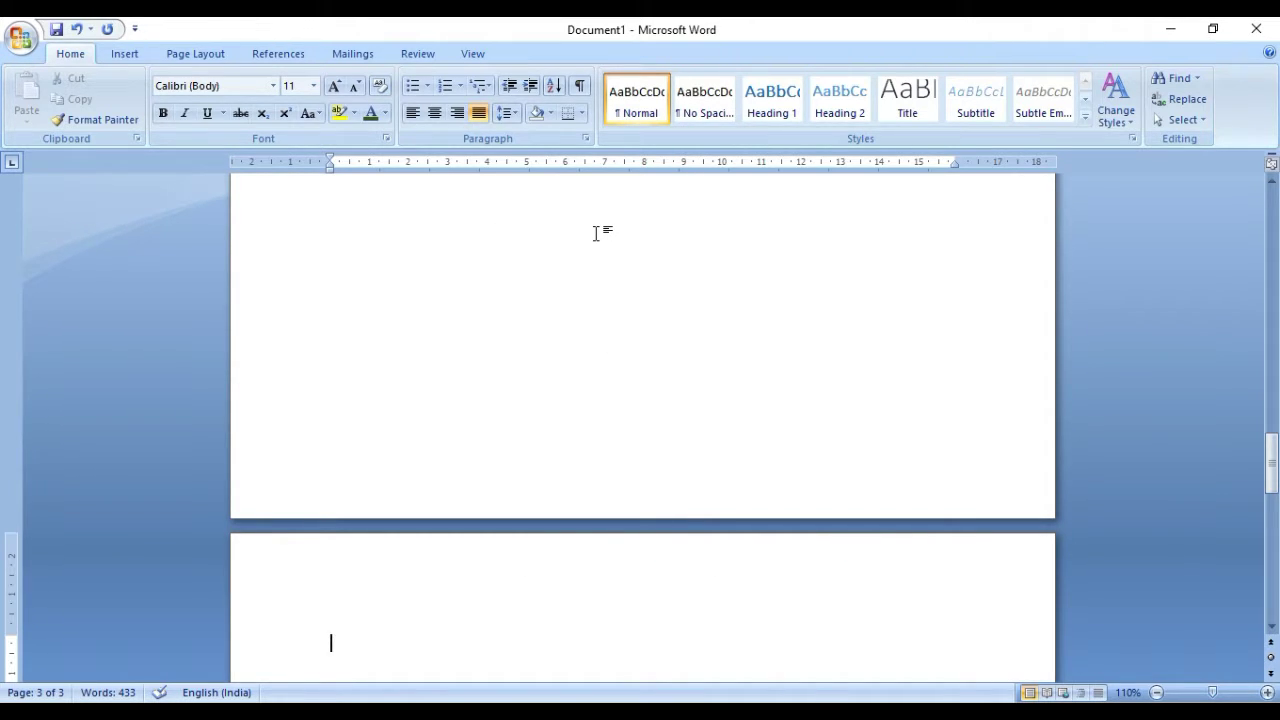
Step: Type 'Resume' at the top of page 3 with a blank line beneath it
{"action": "type", "text": "Resume"}
{"action": "key", "text": "Return"}
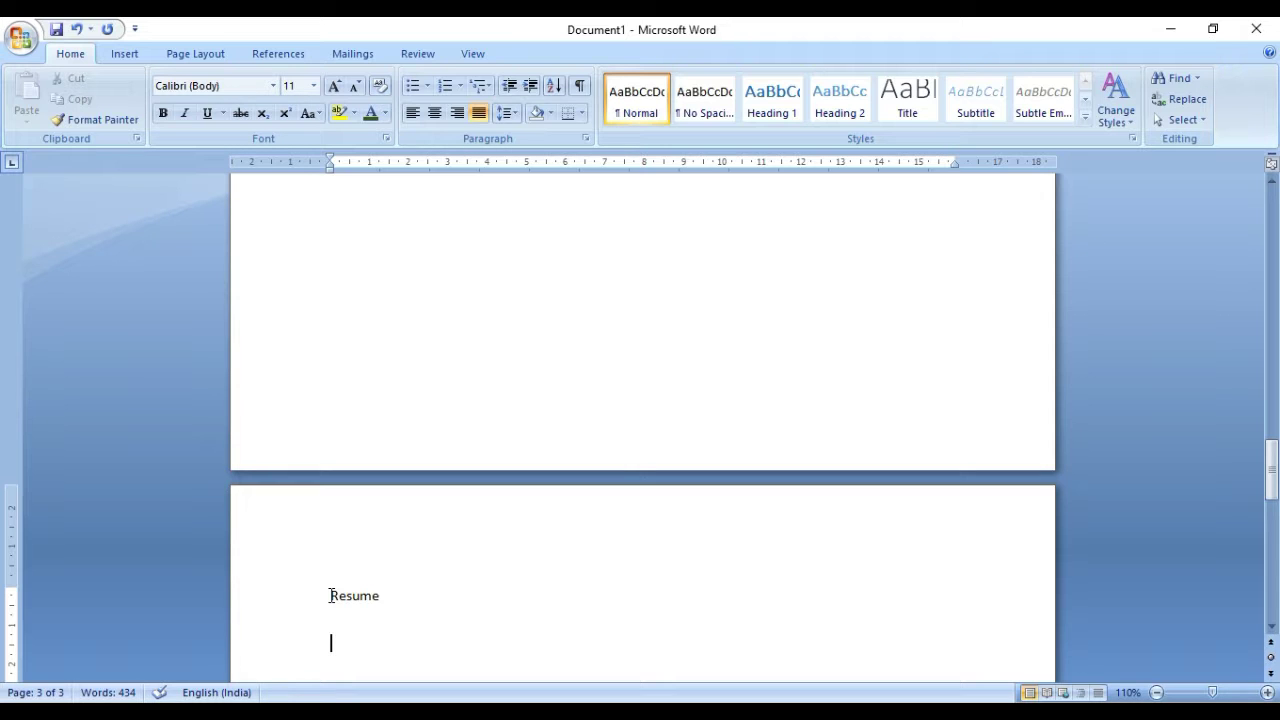
{"action": "left_click", "coordinate": [331, 596]}
{"action": "left_click", "coordinate": [378, 595]}
{"action": "left_click", "coordinate": [360, 656]}
{"action": "left_click", "coordinate": [331, 593]}
{"action": "left_click", "coordinate": [341, 648]}
{"action": "left_click", "coordinate": [333, 596]}
Step: Format the 'Resume' heading as centered, bold, 14 pt, then move to the line below
{"action": "left_click_drag", "start_coordinate": [381, 595], "coordinate": [360, 625]}
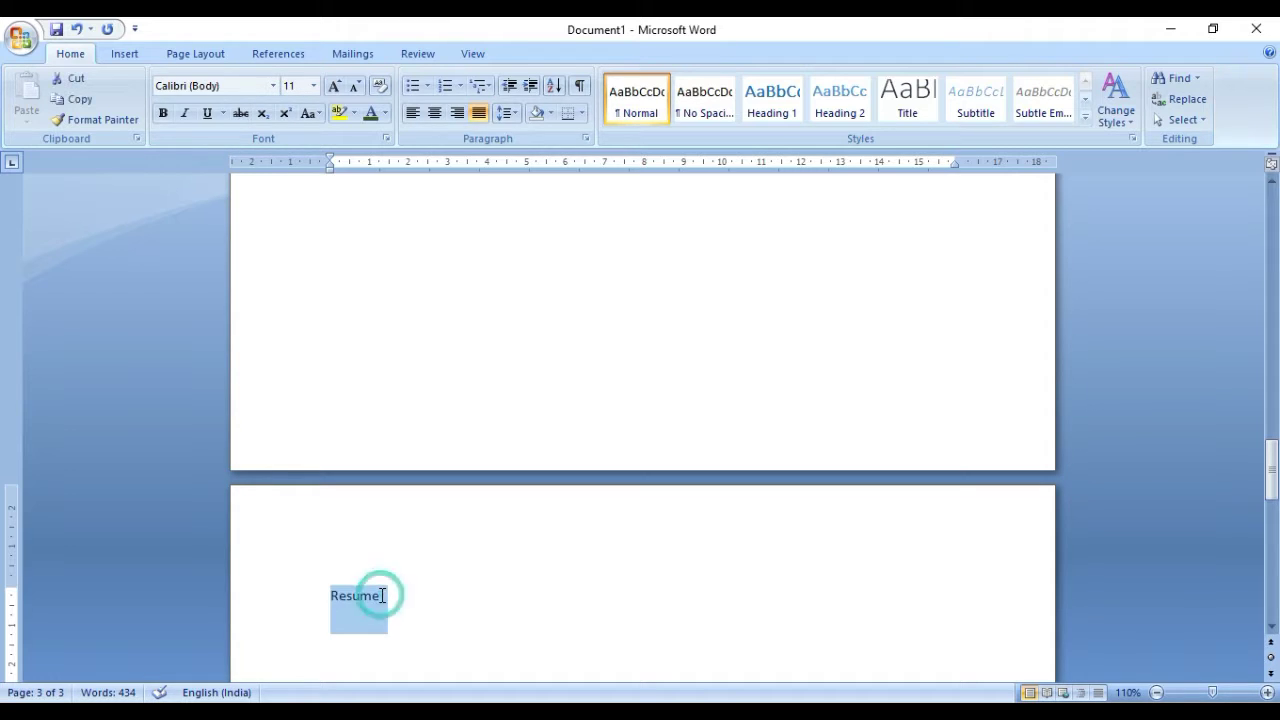
{"action": "left_click", "coordinate": [435, 113]}
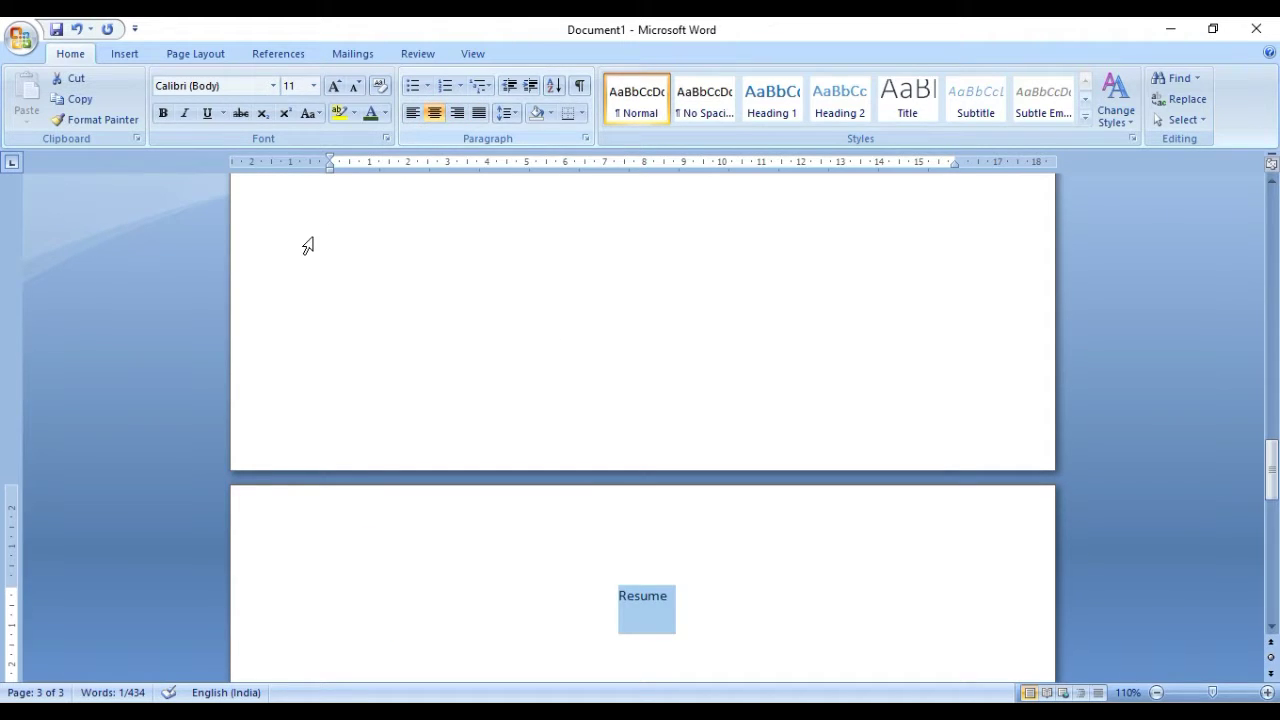
{"action": "left_click", "coordinate": [164, 115]}
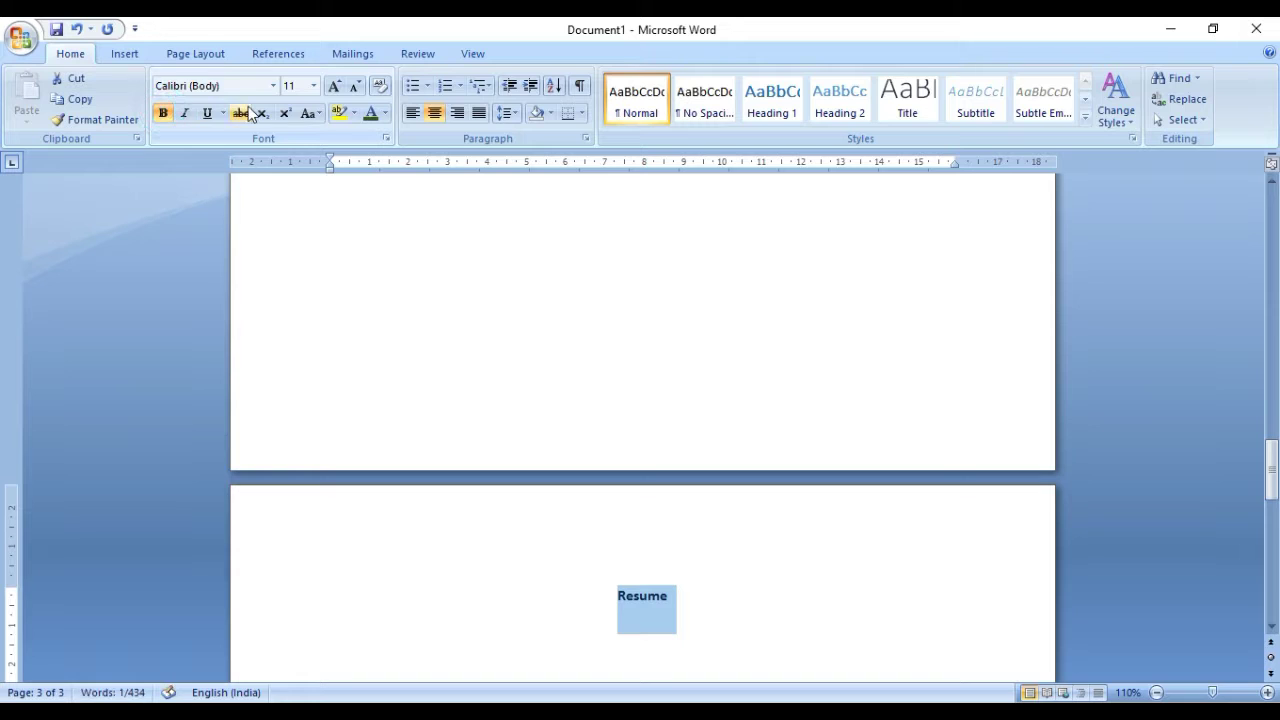
{"action": "left_click", "coordinate": [314, 87]}
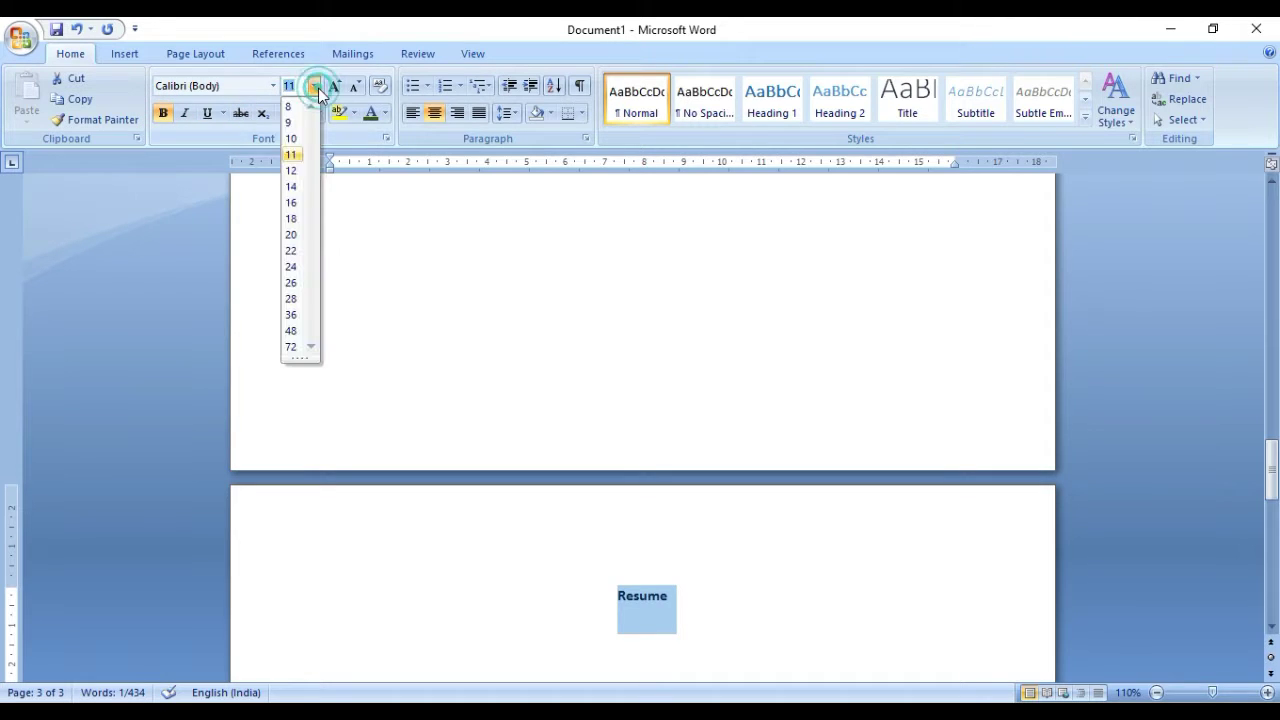
{"action": "left_click", "coordinate": [291, 187]}
{"action": "left_click", "coordinate": [357, 652]}
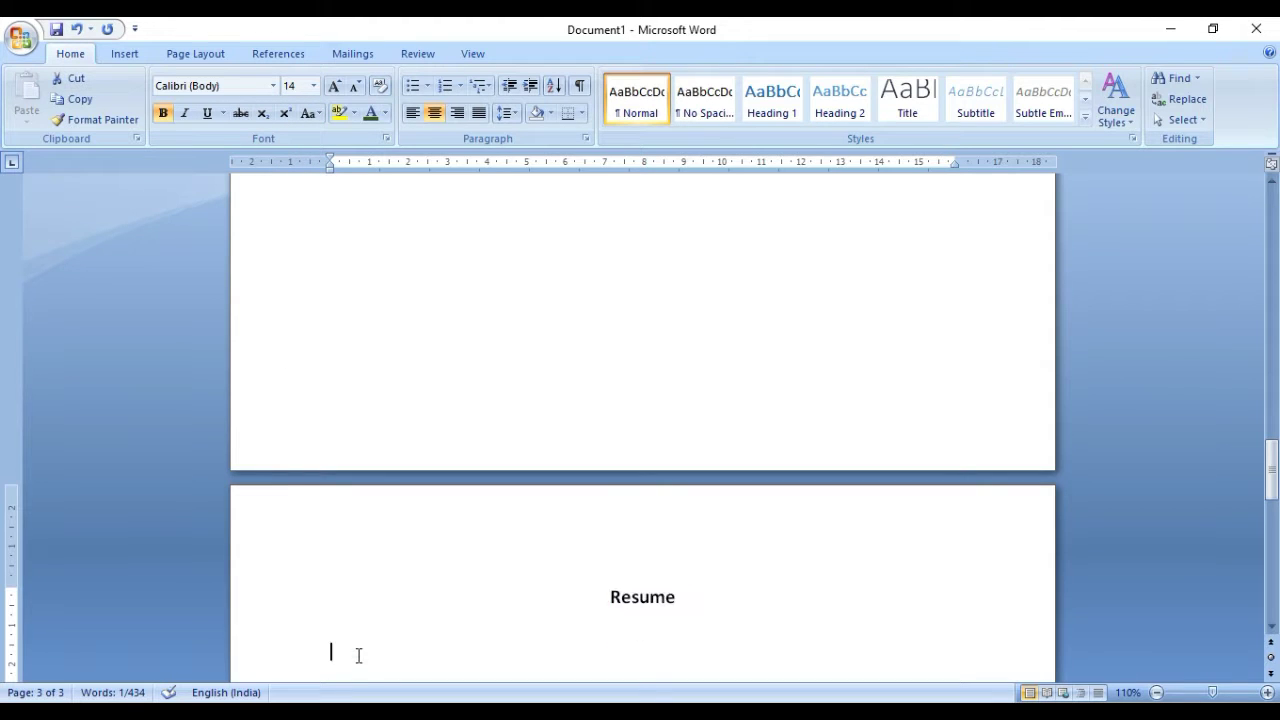
{"action": "left_click", "coordinate": [1271, 626]}
{"action": "scroll", "coordinate": [1271, 626], "scroll_direction": "down", "scroll_amount": 2}
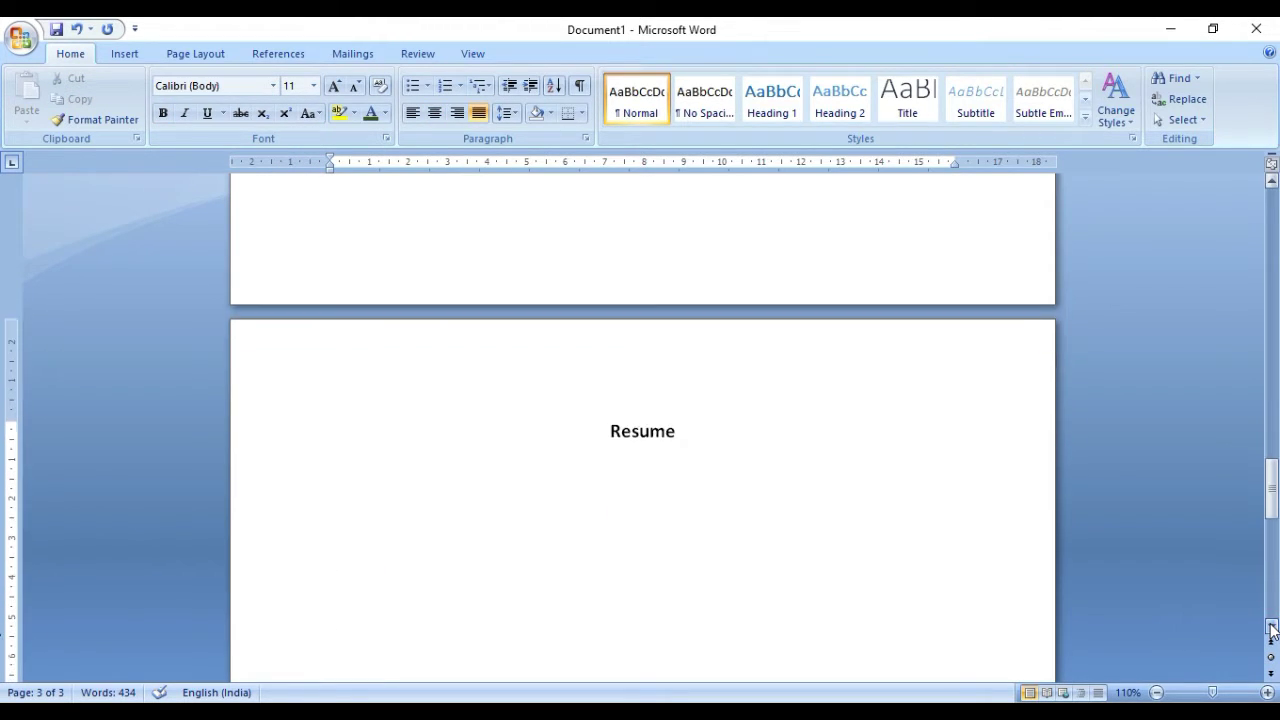
Step: Set the document zoom to 100% and return to the Home ribbon
{"action": "left_click", "coordinate": [478, 56]}
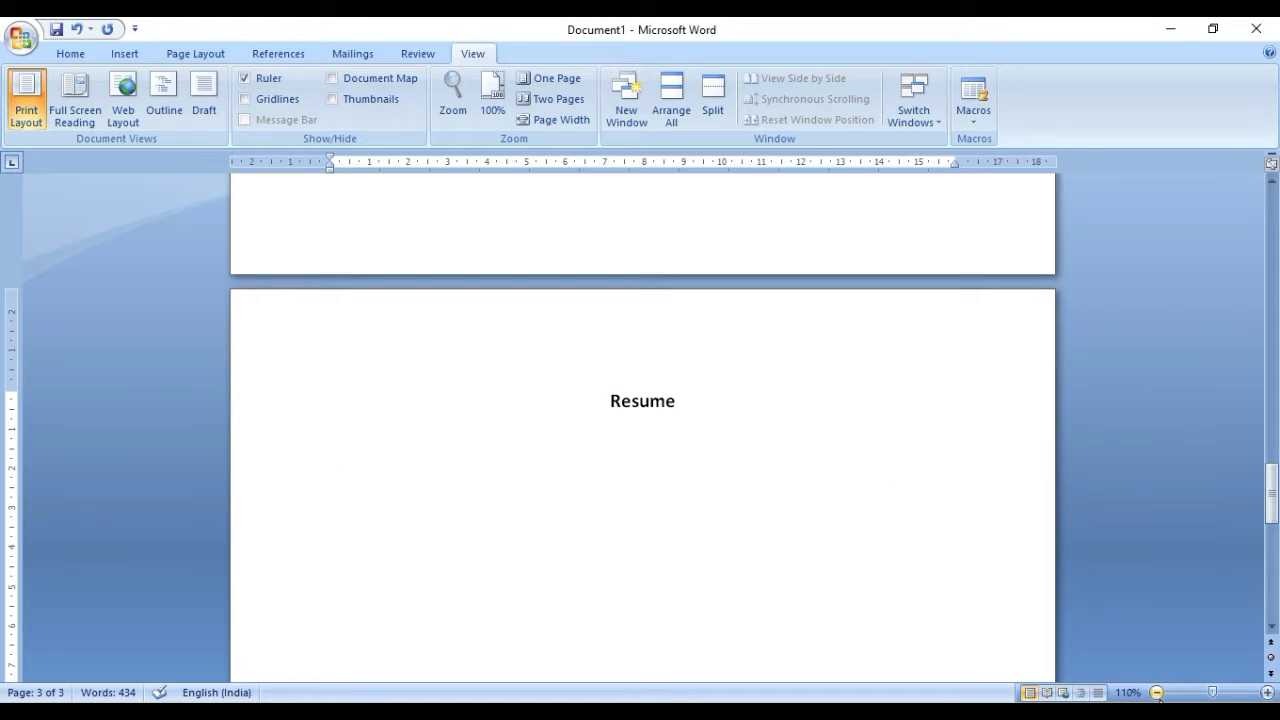
{"action": "scroll", "coordinate": [760, 481], "scroll_direction": "up", "scroll_amount": 2, "text": "ctrl"}
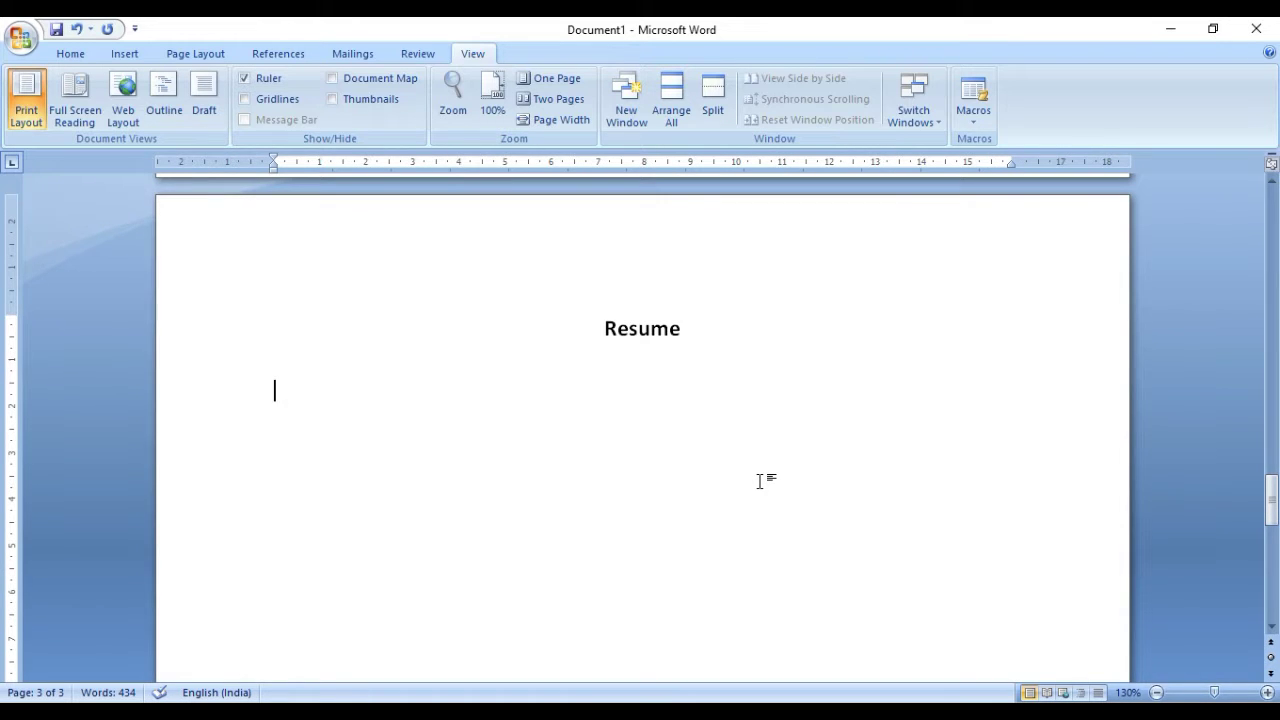
{"action": "scroll", "coordinate": [760, 481], "scroll_direction": "up", "scroll_amount": 1, "text": "ctrl"}
{"action": "scroll", "coordinate": [760, 481], "scroll_direction": "down", "scroll_amount": 1, "text": "ctrl"}
{"action": "left_click", "coordinate": [491, 115]}
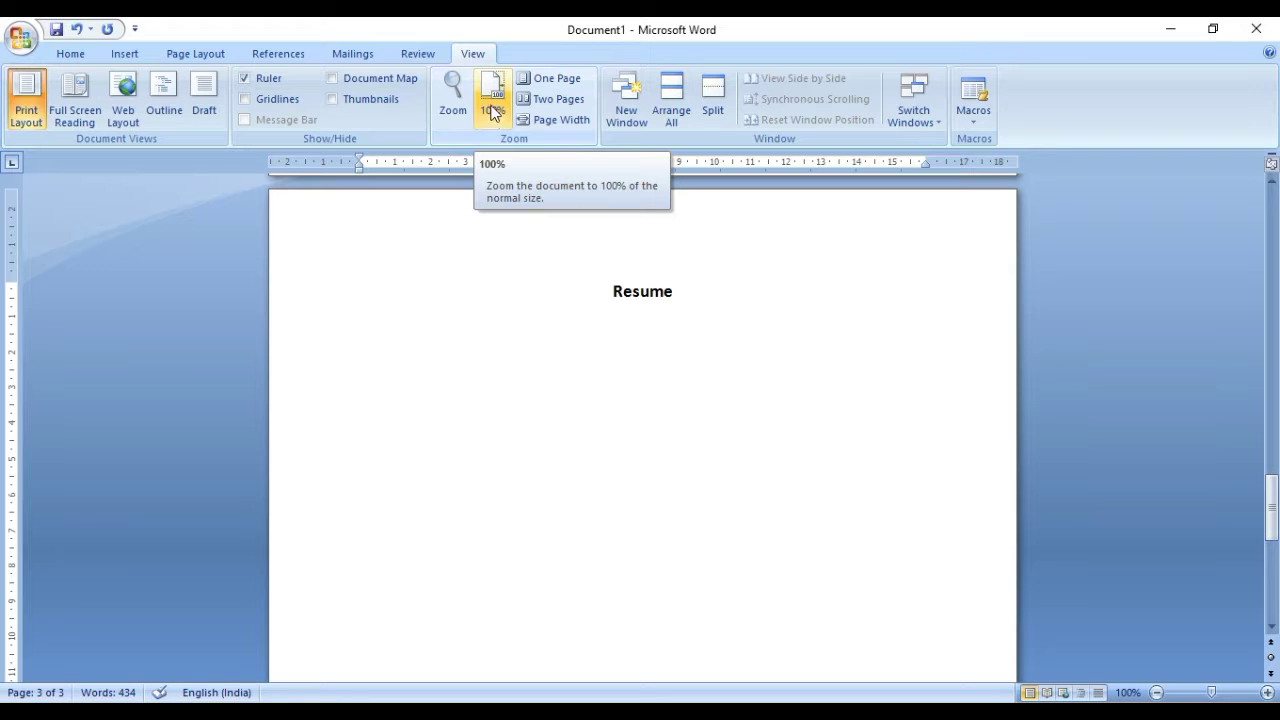
{"action": "left_click", "coordinate": [71, 55]}
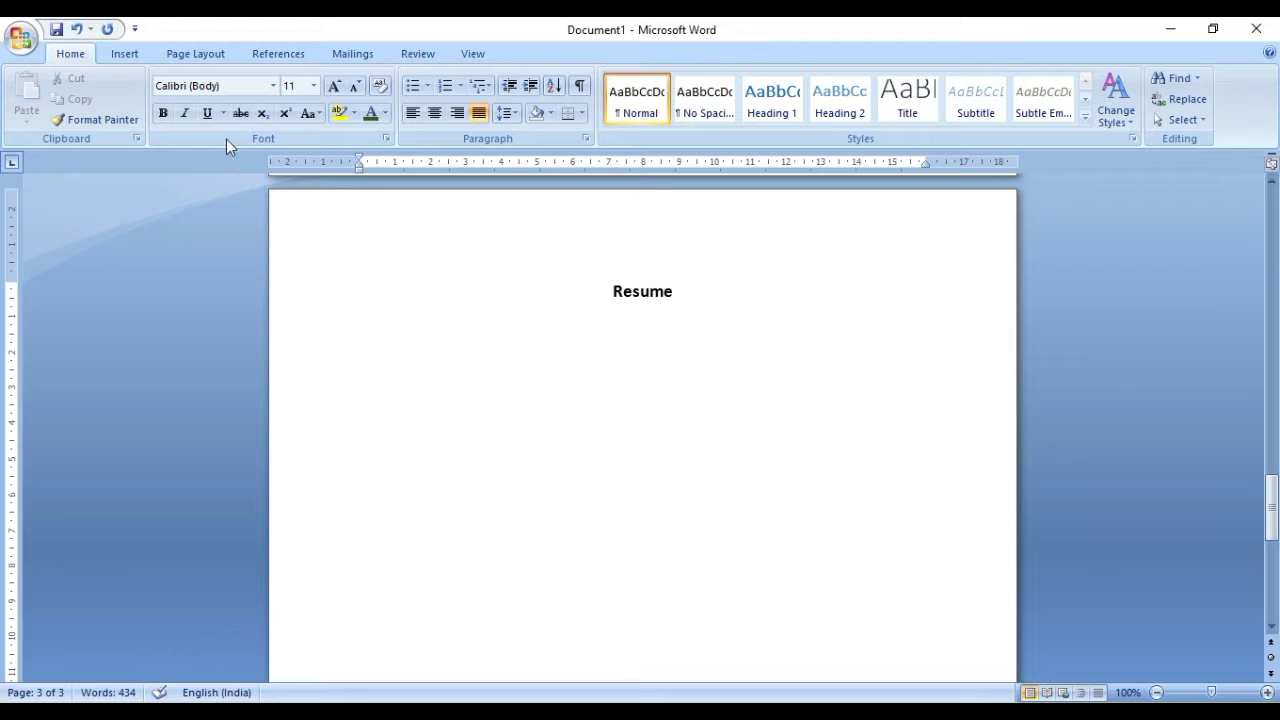
Step: Add left tab stops at 6 cm and 6.5 cm for the line under the heading
{"action": "left_click", "coordinate": [587, 136]}
{"action": "left_click", "coordinate": [500, 586]}
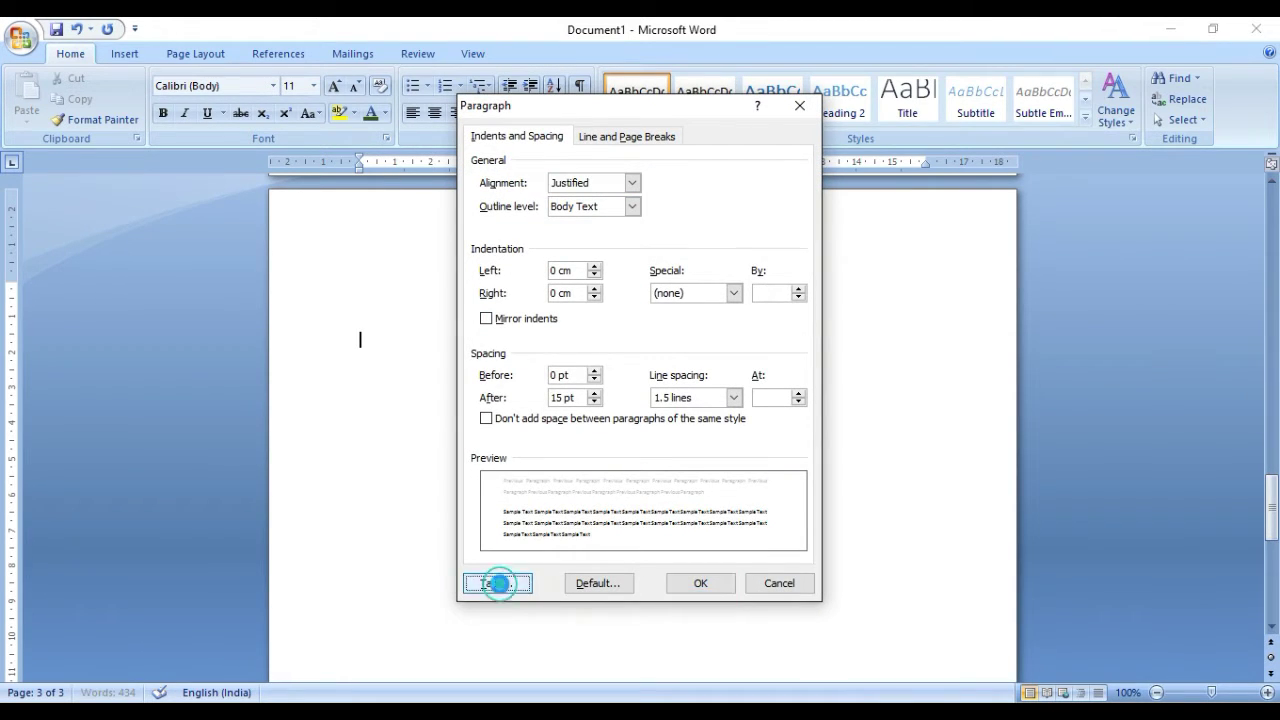
{"action": "type", "text": "6"}
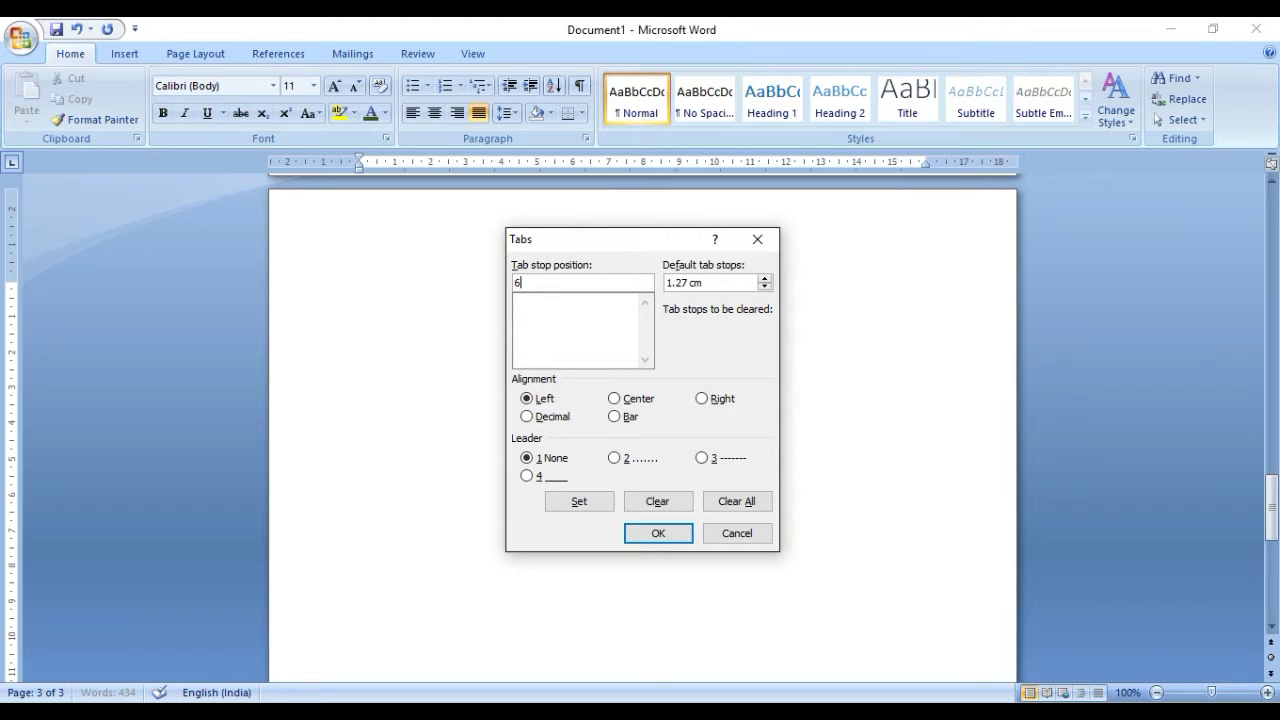
{"action": "left_click", "coordinate": [593, 508]}
{"action": "type", "text": "605"}
{"action": "key", "text": "BackSpace"}
{"action": "key", "text": "BackSpace"}
{"action": "type", "text": "."}
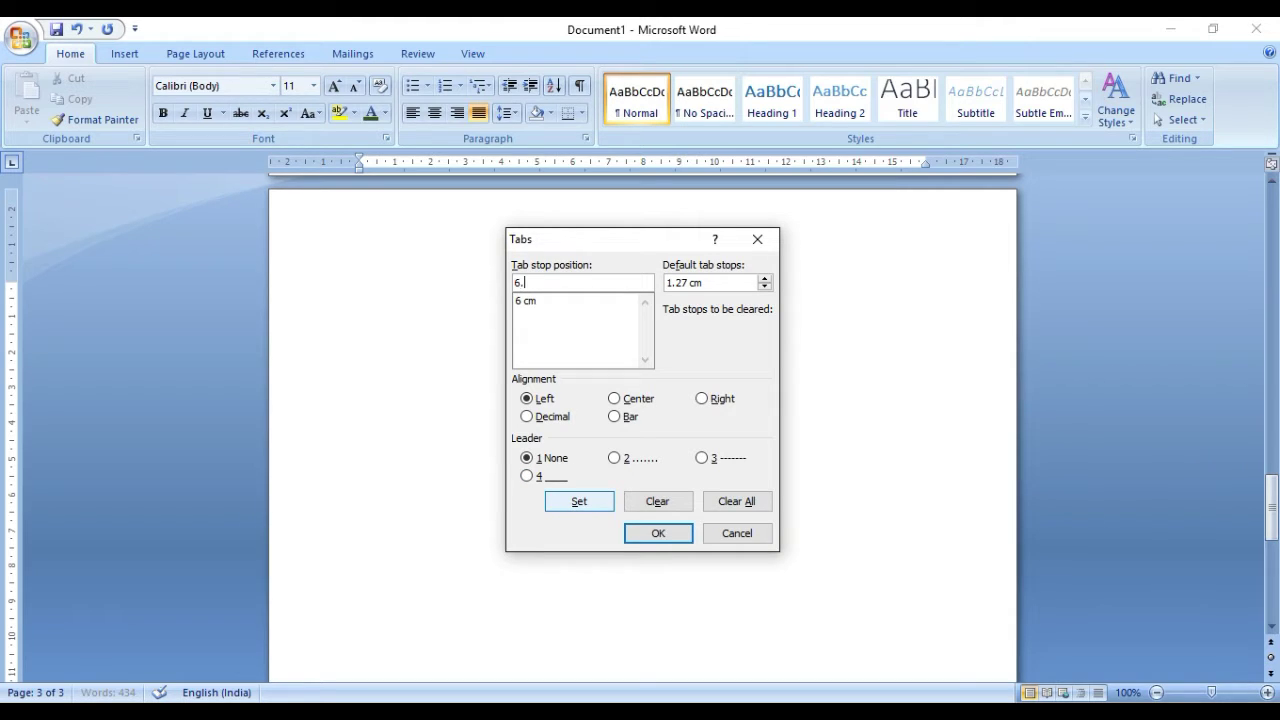
{"action": "type", "text": "5"}
{"action": "left_click", "coordinate": [577, 502]}
{"action": "left_click", "coordinate": [656, 534]}
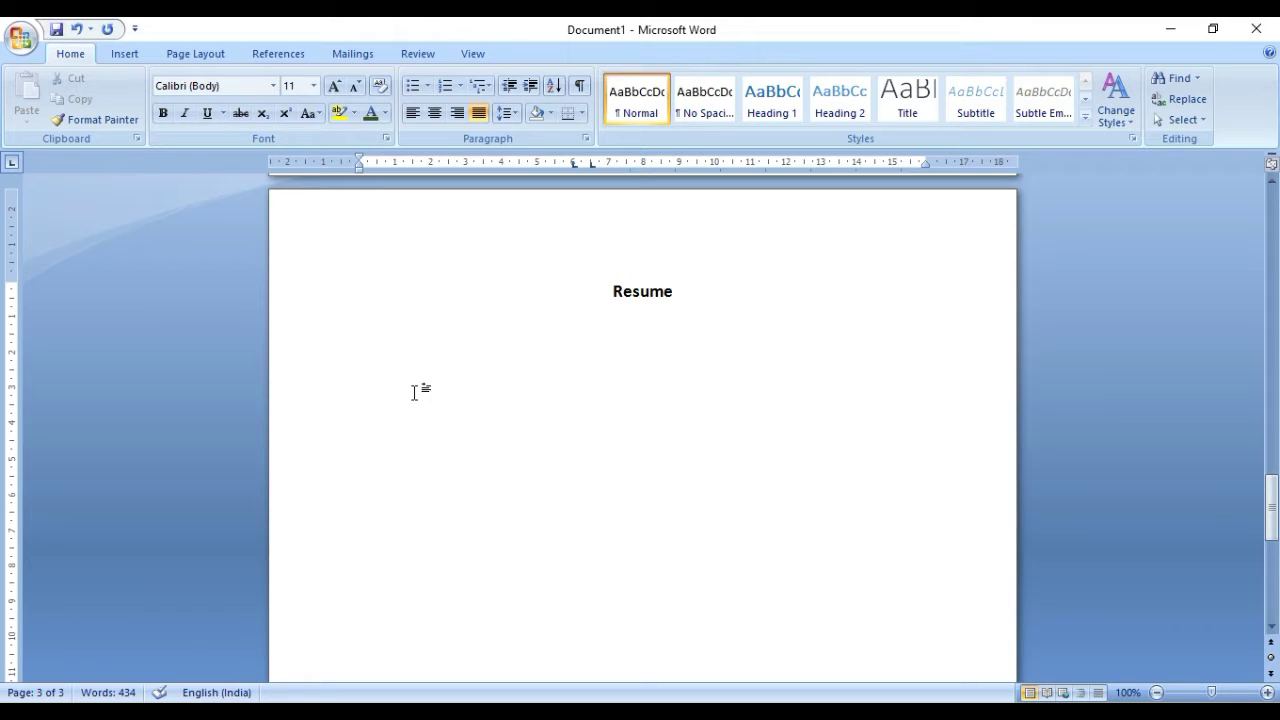
Step: Enter the Name and Father's Name lines with tab-aligned colons and placeholder values
{"action": "type", "text": "Name"}
{"action": "key", "text": "Tab"}
{"action": "type", "text": ":"}
{"action": "key", "text": "Tab"}
{"action": "type", "text": "Mr. XFa"}
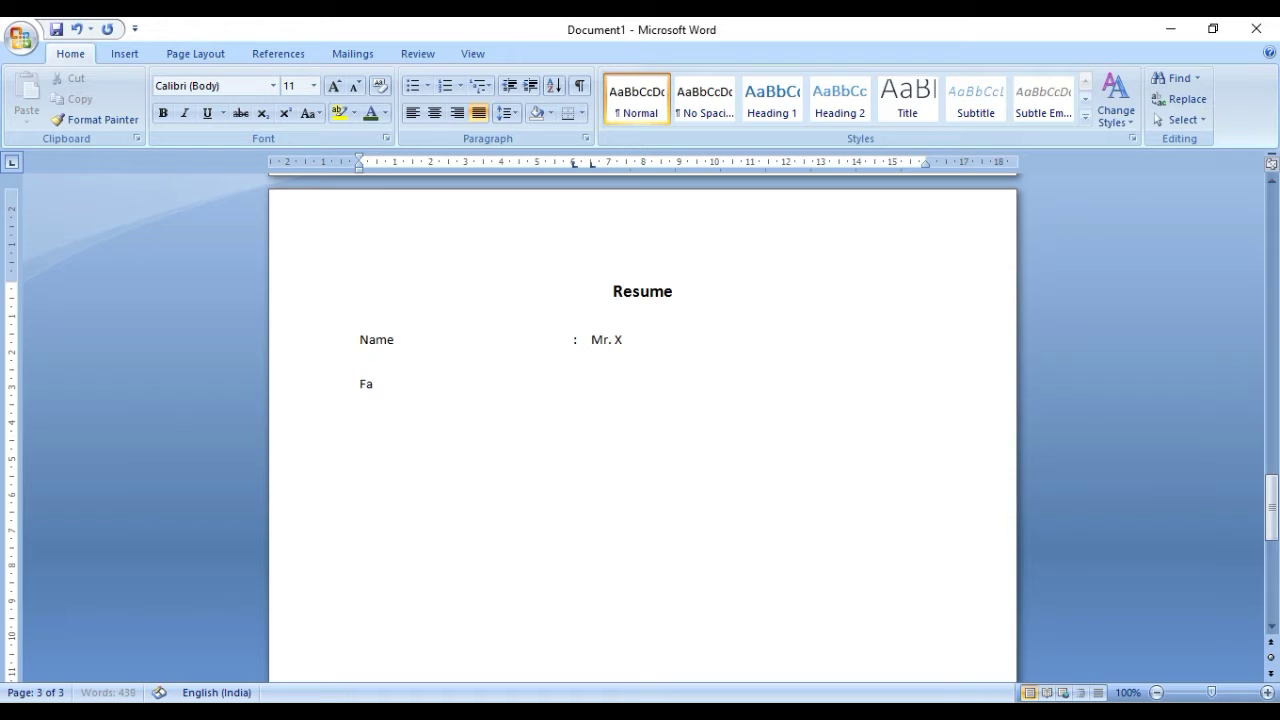
{"action": "type", "text": "ther's Name"}
{"action": "key", "text": "Tab"}
{"action": "type", "text": ": "}
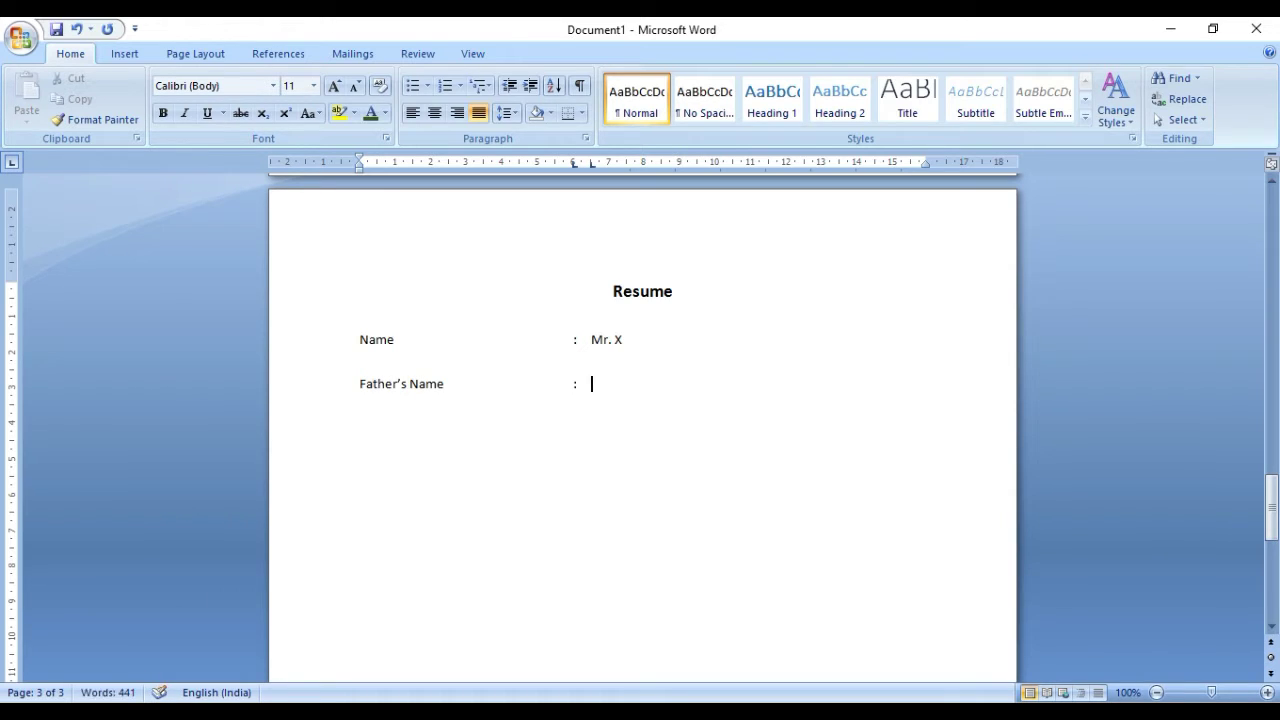
{"action": "type", "text": "Mr. Y"}
{"action": "key", "text": "Return"}
Step: Add the Address line with a tab-aligned colon and the city value
{"action": "type", "text": "Addre"}
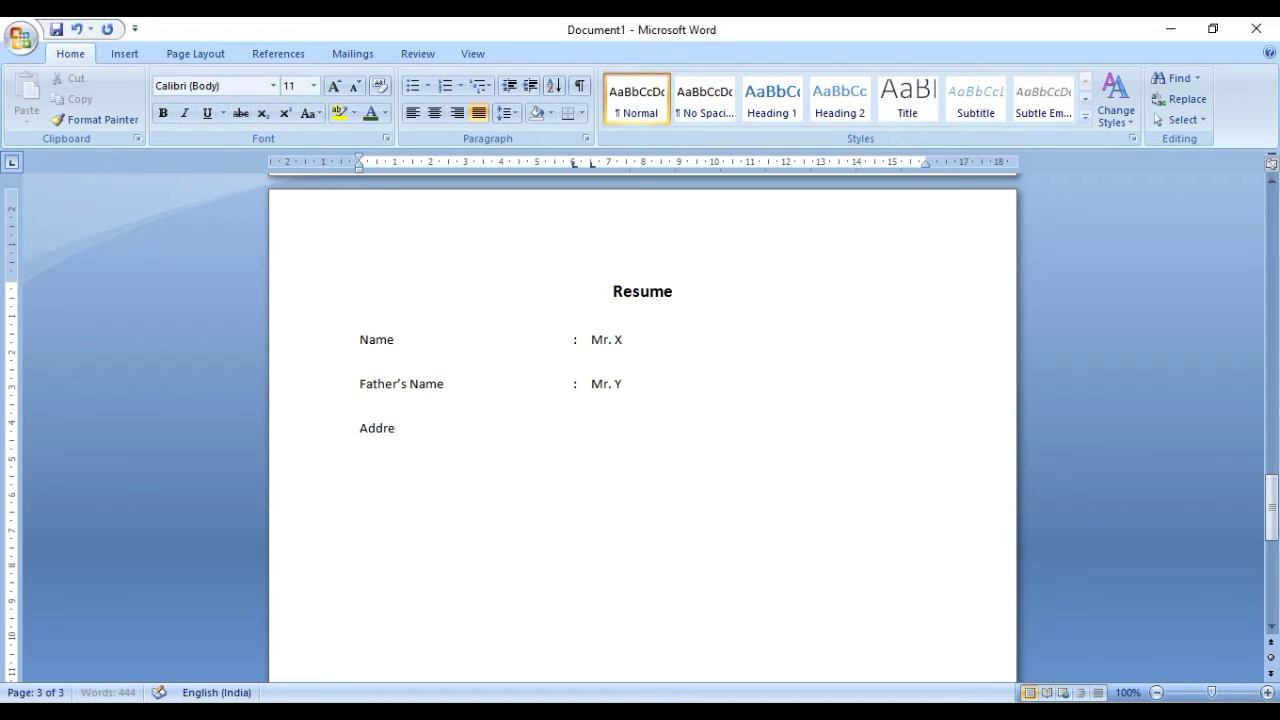
{"action": "type", "text": "ss for co"}
{"action": "key", "text": "BackSpace"}
{"action": "key", "text": "BackSpace"}
{"action": "key", "text": "BackSpace"}
{"action": "key", "text": "BackSpace"}
{"action": "key", "text": "BackSpace"}
{"action": "key", "text": "BackSpace"}
{"action": "key", "text": "Tab"}
{"action": "type", "text": ":"}
{"action": "key", "text": "Tab"}
{"action": "type", "text": "Tirunelveli"}
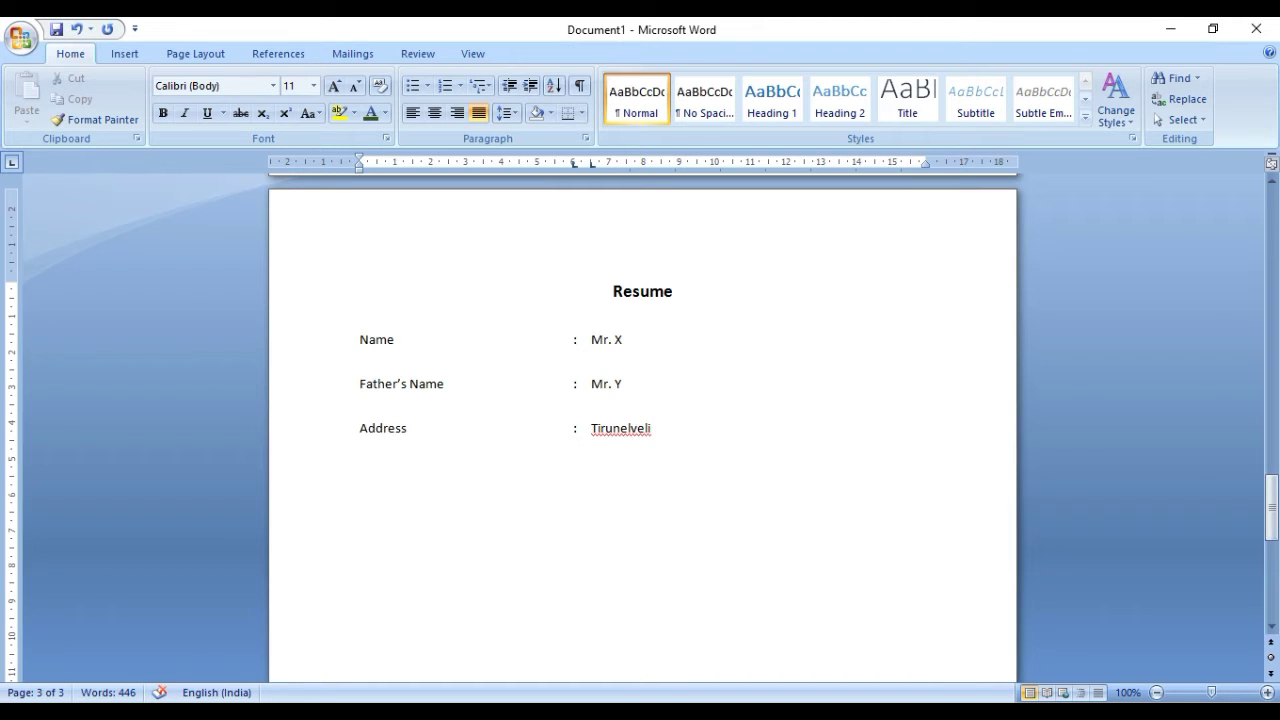
Step: Add the Age line with 25 and the Marital Status line with Single
{"action": "type", "text": "Age"}
{"action": "key", "text": "Tab"}
{"action": "type", "text": ":\t25"}
{"action": "key", "text": "Return"}
{"action": "type", "text": "Marital Status"}
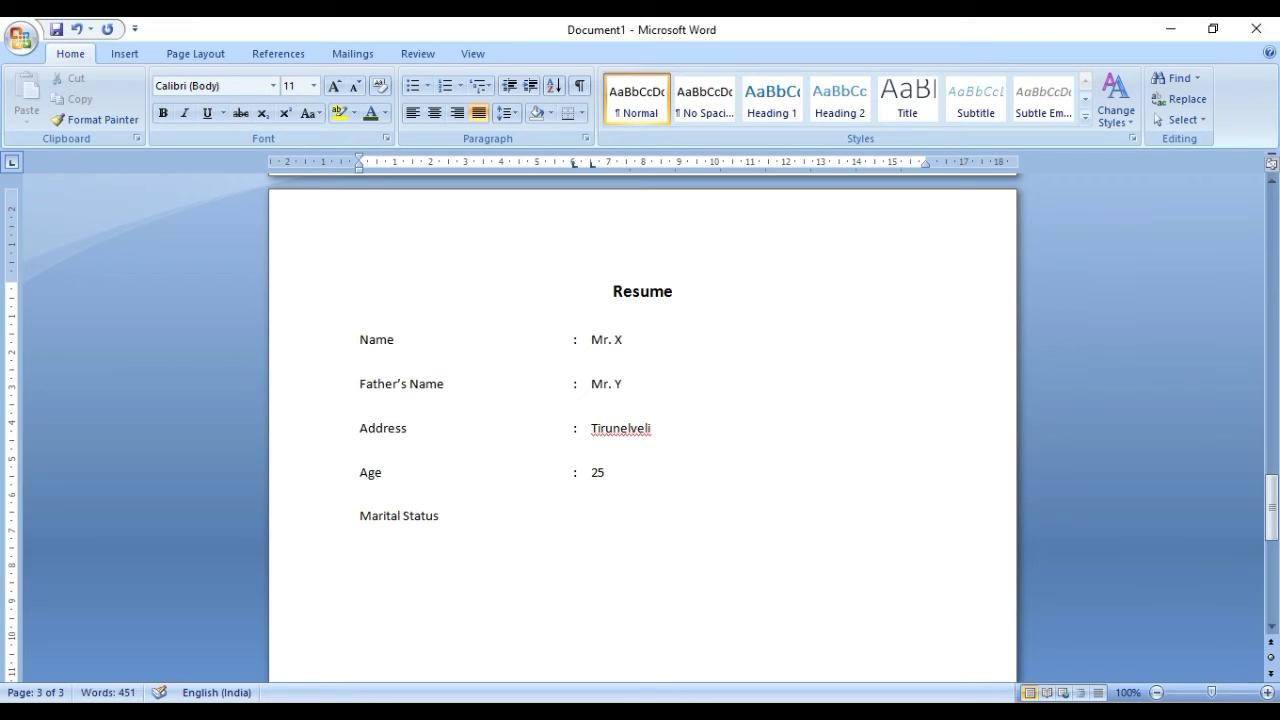
{"action": "key", "text": "Tab"}
{"action": "type", "text": ":"}
{"action": "key", "text": "Tab"}
{"action": "type", "text": "Single"}
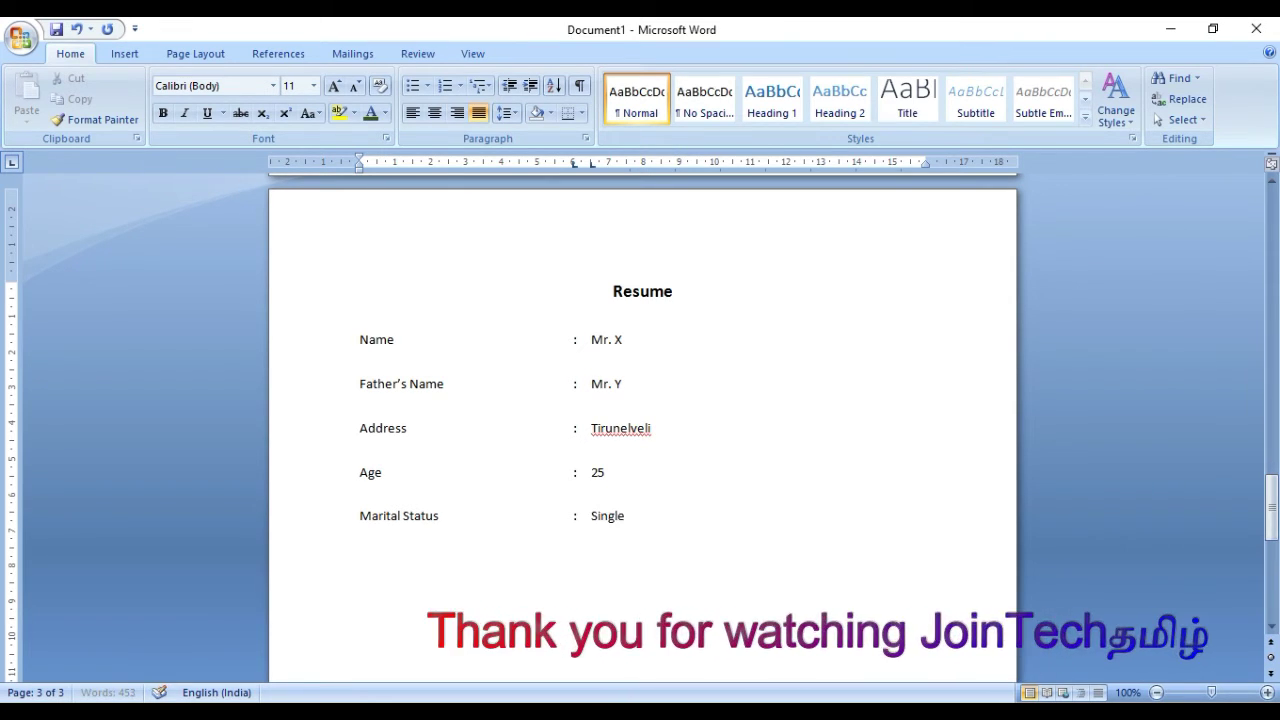
{"action": "key", "text": "Return"}
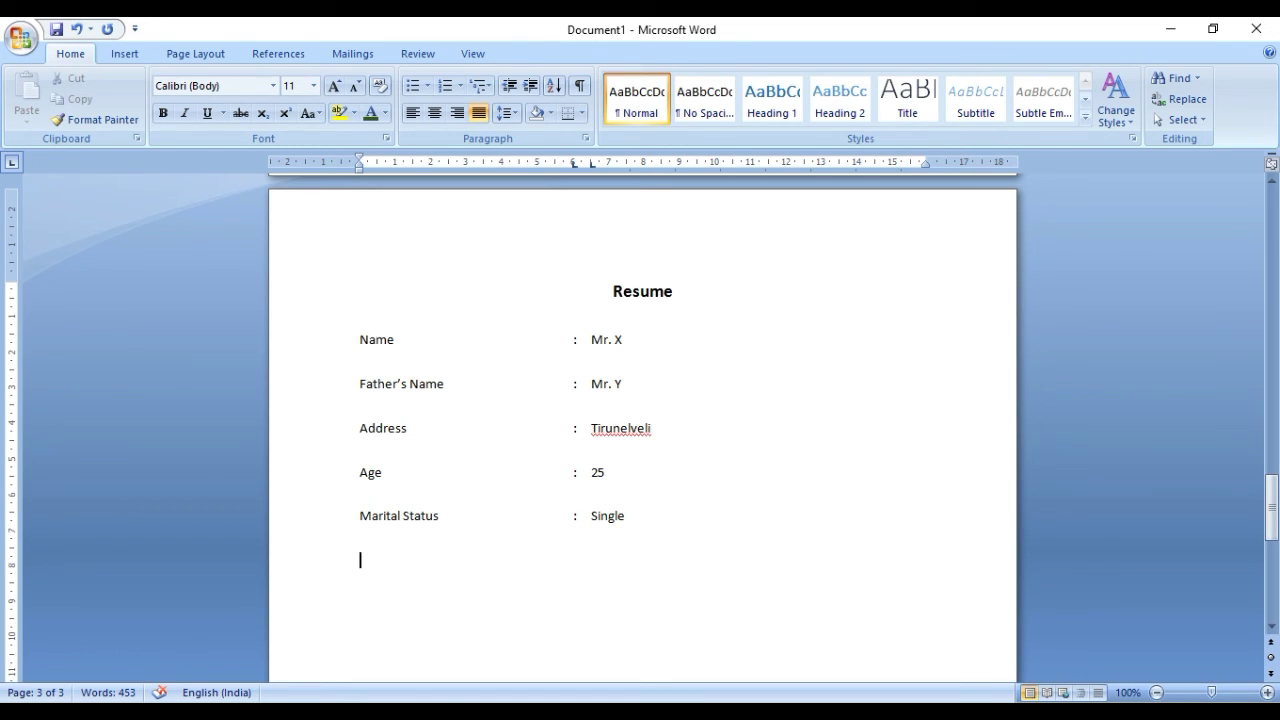
{"action": "mouse_move", "coordinate": [345, 712]}
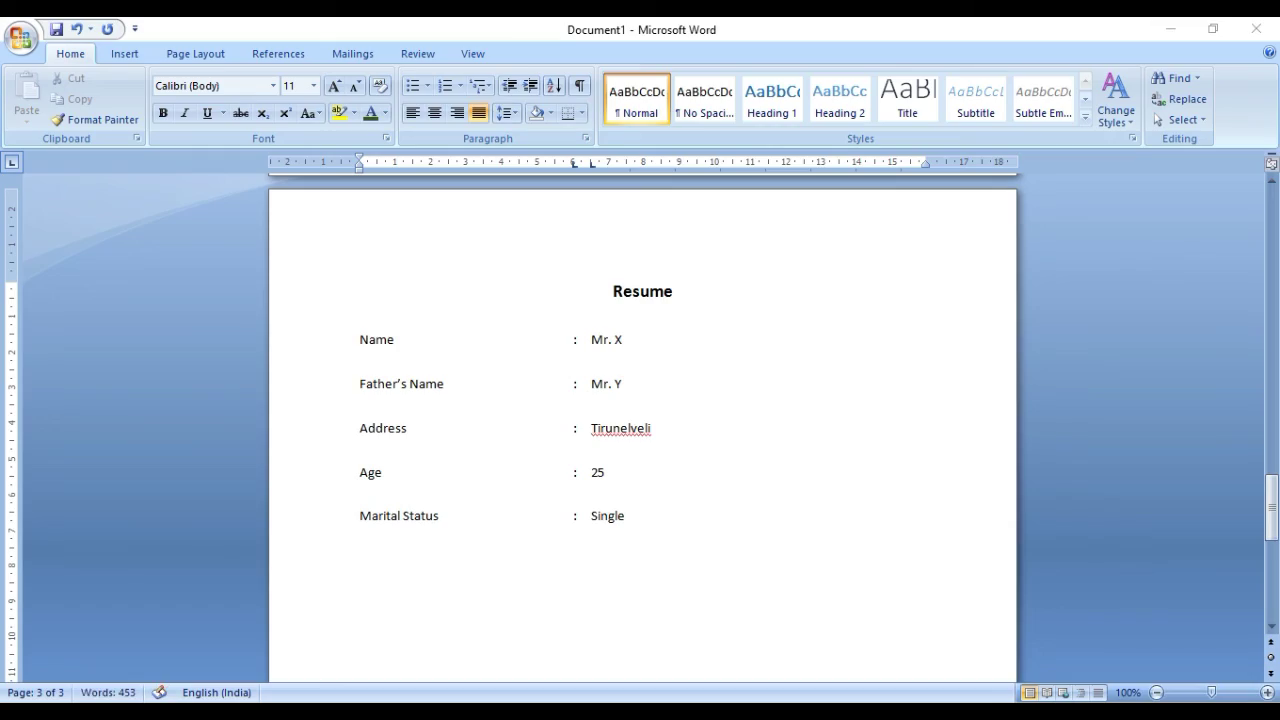